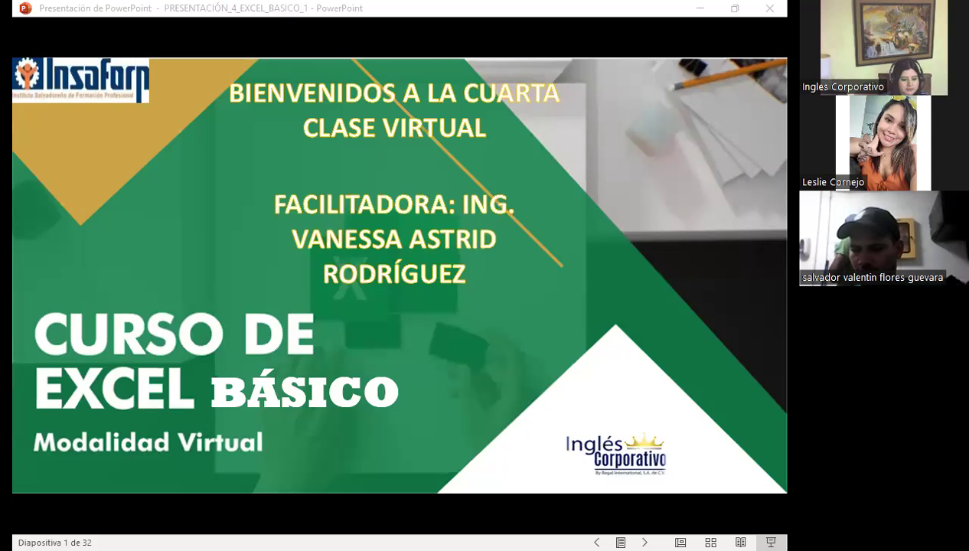
# - Switch from the PowerPoint slideshow to the Firefox window with the Excel Básico course page
pyautogui.hotkey('alt', 'Tab')
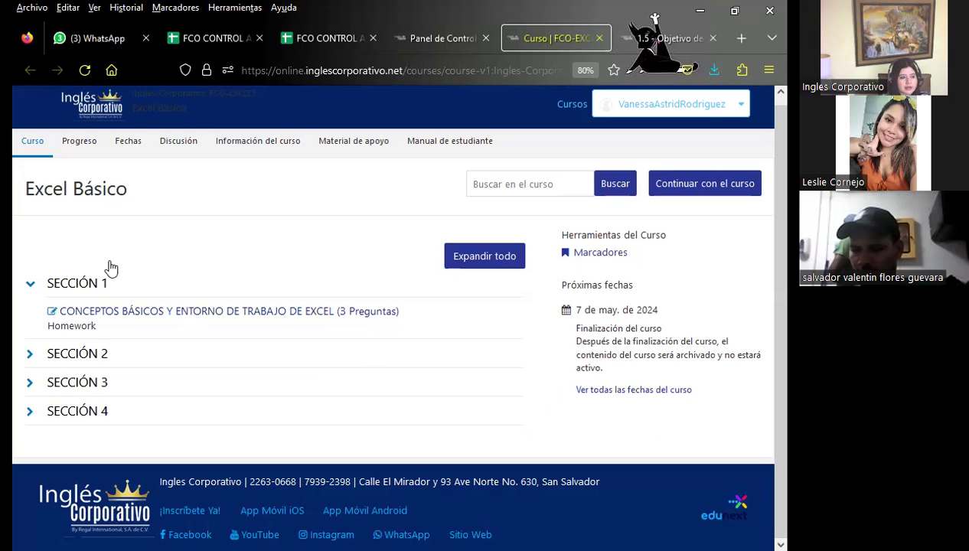
# - Close the '(3) WhatsApp' browser tab
pyautogui.click(145, 38)
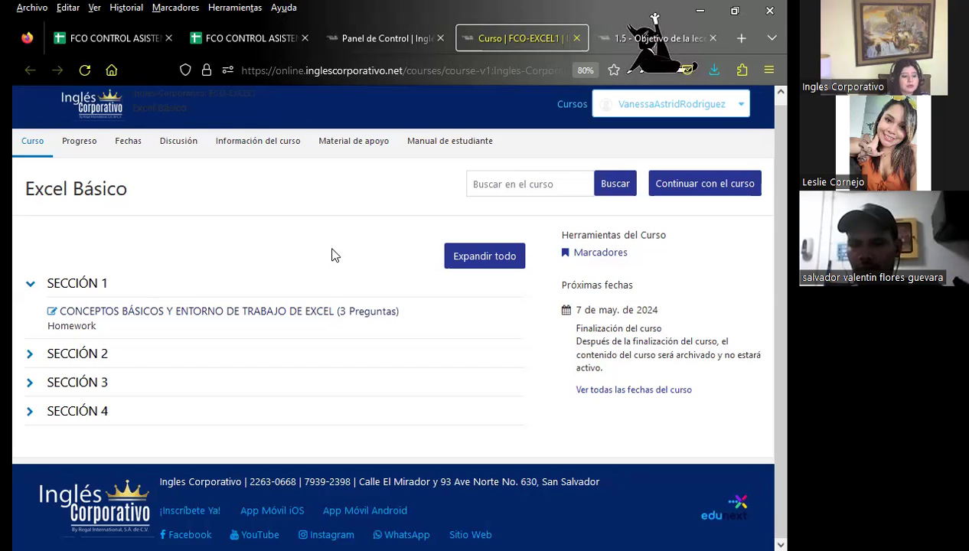
# - Open lesson 1.5 'Objetivo de la lección' and read down to its Formato de celdas section
pyautogui.click(651, 38)
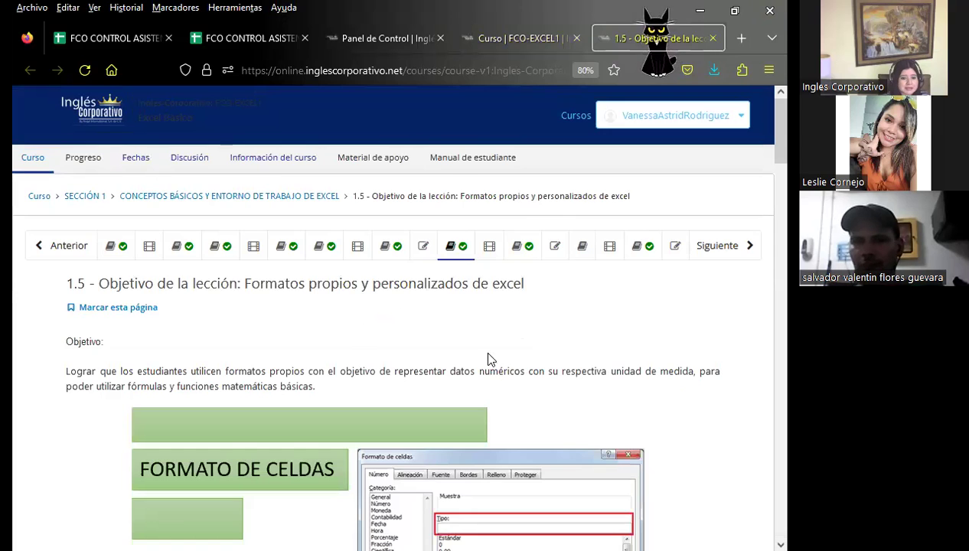
pyautogui.scroll(-3, 488, 352)
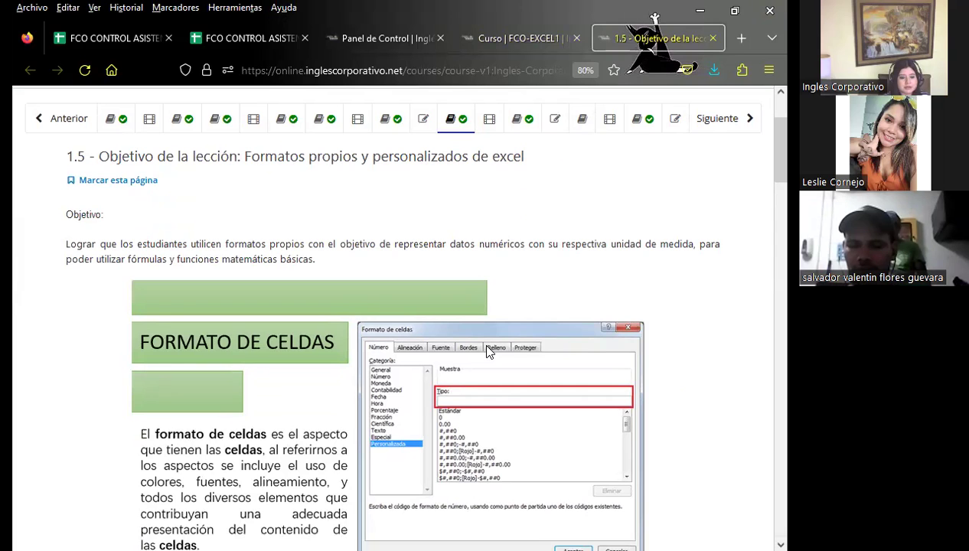
pyautogui.scroll(-2, 332, 367)
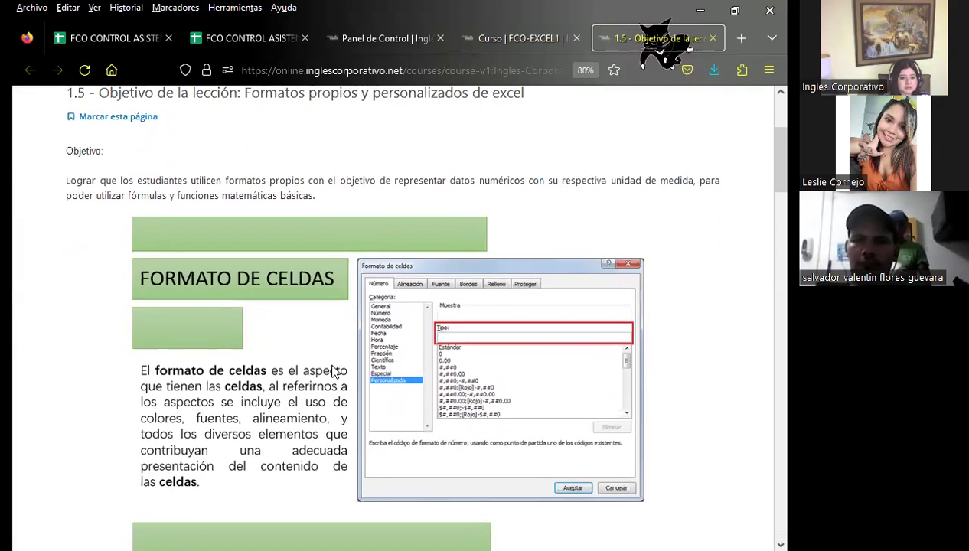
pyautogui.scroll(-3, 332, 370)
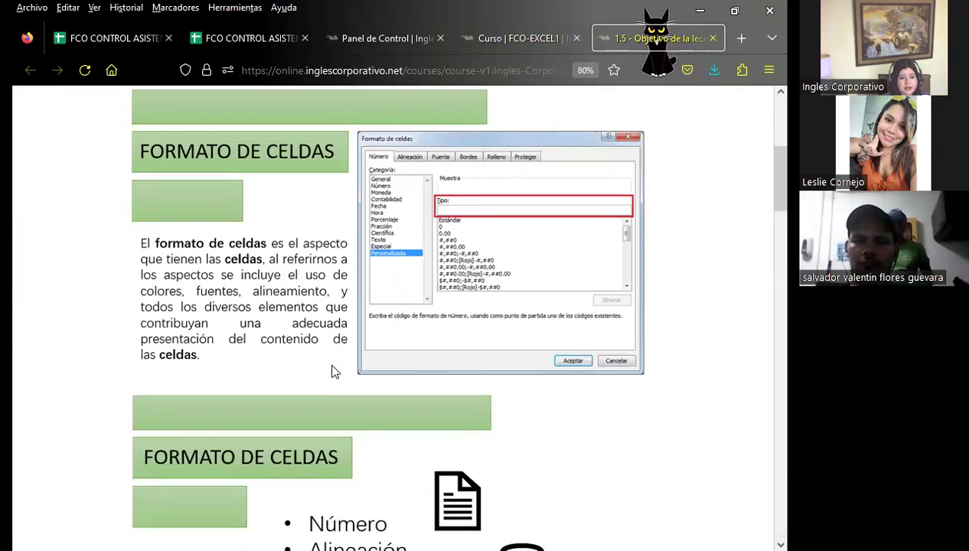
pyautogui.scroll(5, 329, 455)
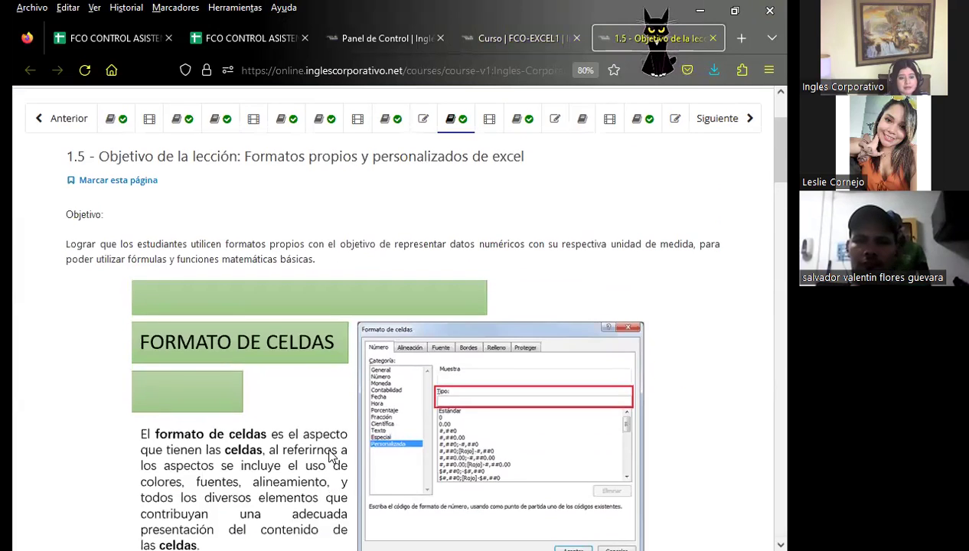
pyautogui.scroll(-2, 342, 390)
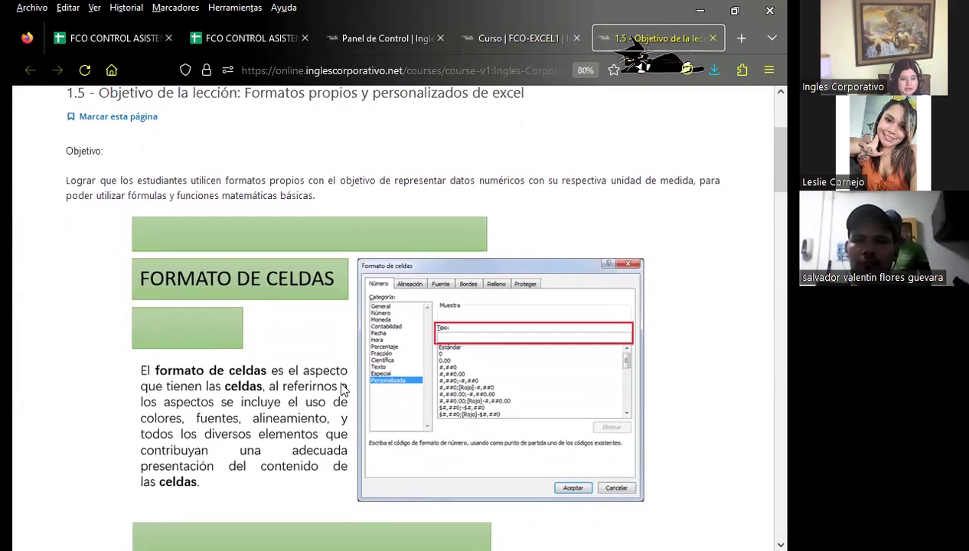
pyautogui.scroll(-2, 341, 389)
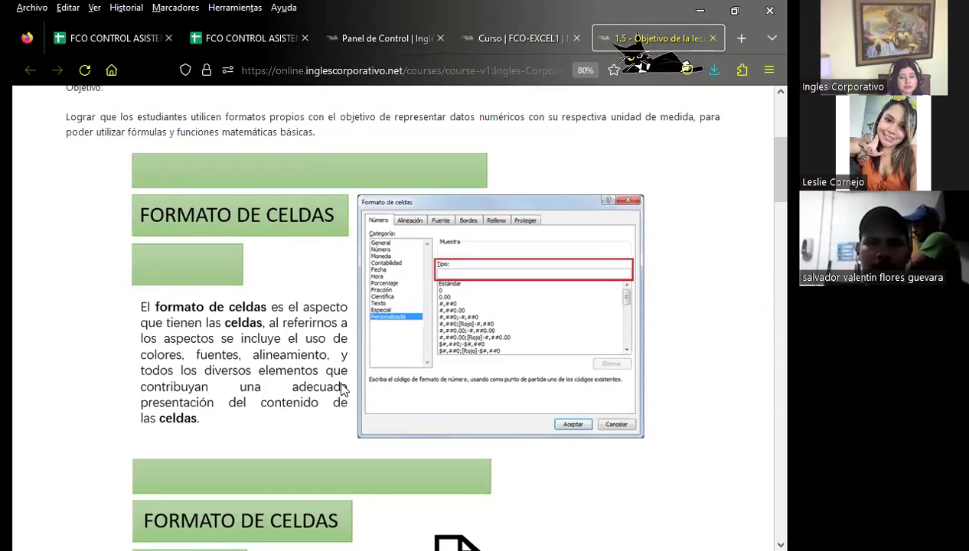
pyautogui.scroll(-1, 379, 338)
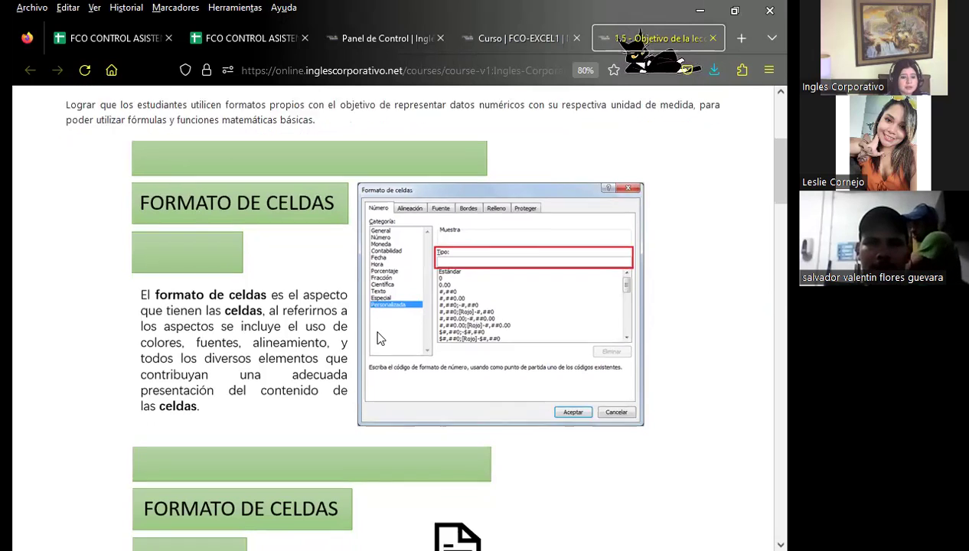
pyautogui.scroll(-5, 380, 339)
pyautogui.scroll(-2, 367, 357)
pyautogui.scroll(-4, 370, 358)
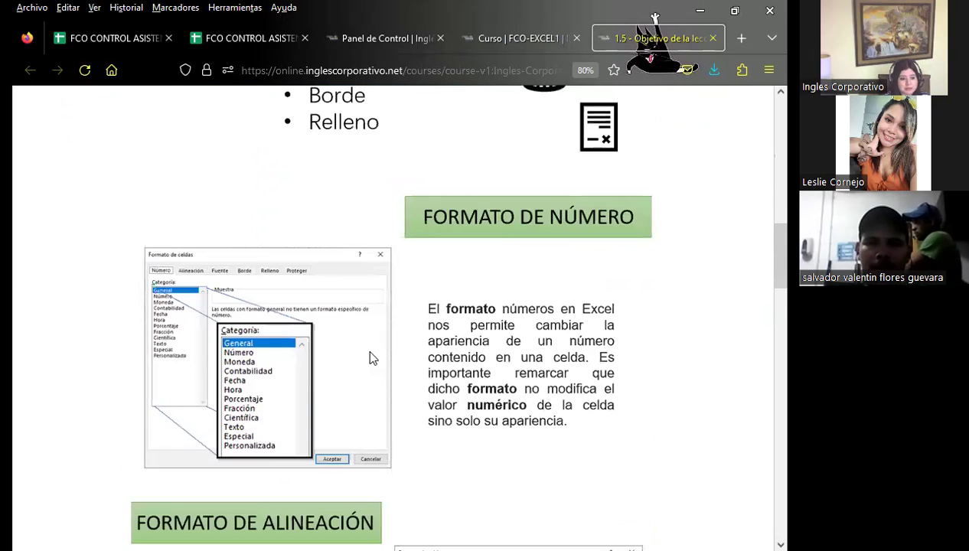
pyautogui.scroll(-5, 370, 358)
pyautogui.scroll(-2, 370, 359)
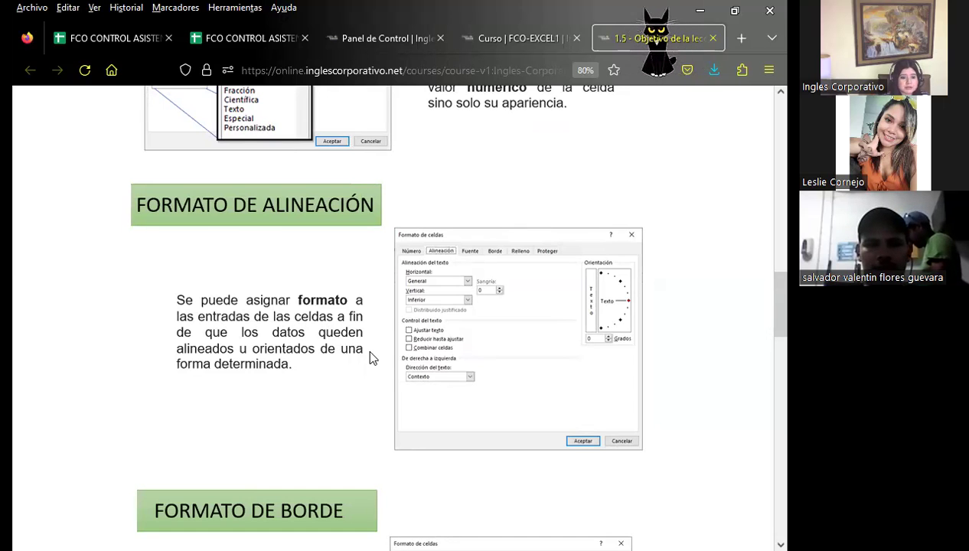
pyautogui.scroll(-3, 370, 357)
pyautogui.scroll(-3, 370, 358)
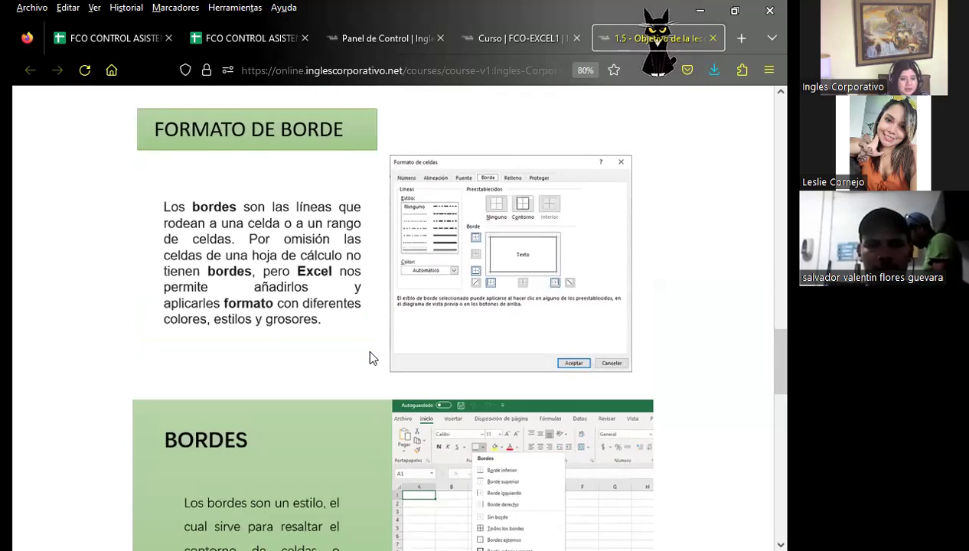
pyautogui.scroll(5, 371, 354)
pyautogui.scroll(5, 375, 333)
pyautogui.scroll(5, 375, 333)
pyautogui.scroll(4, 375, 333)
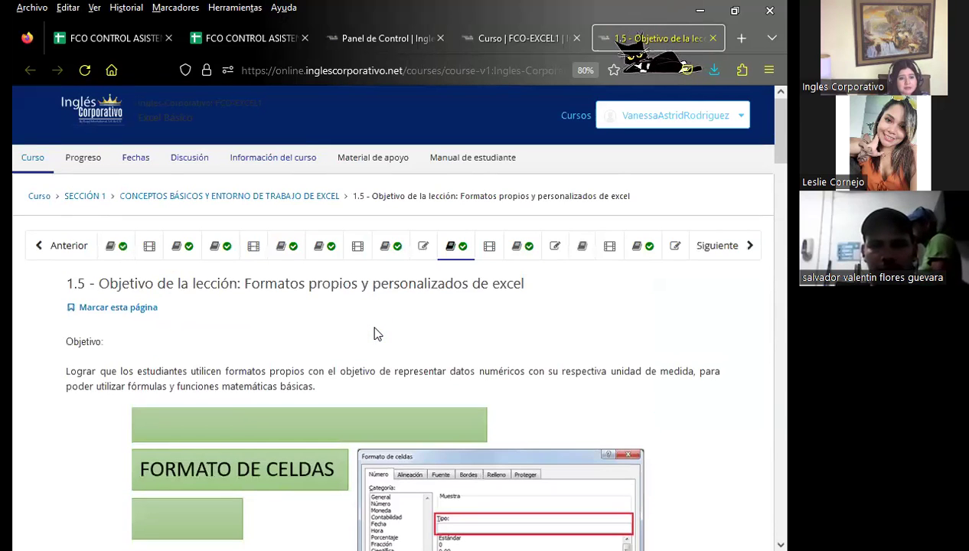
# - Open 'Foro de discusión y preguntas clase #4' and scroll to its posted question
pyautogui.click(535, 250)
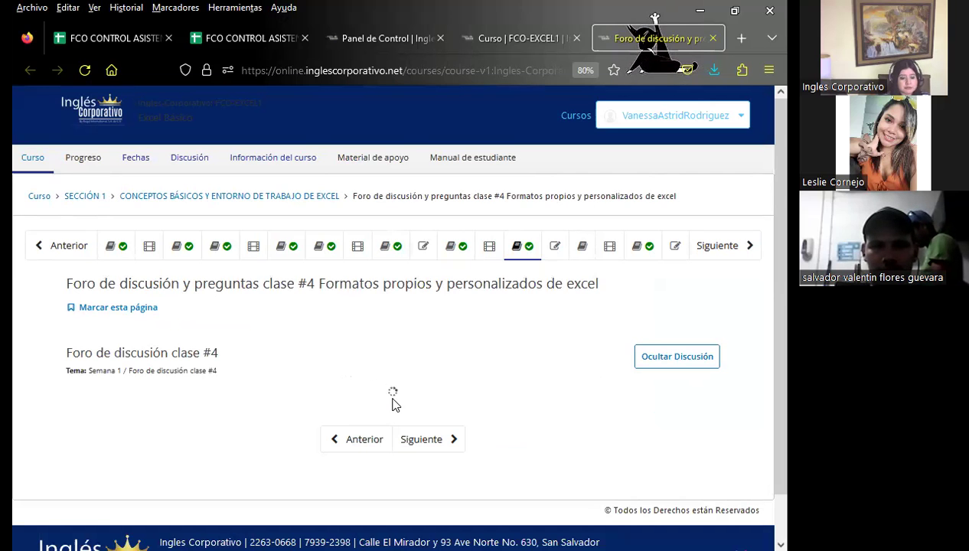
pyautogui.scroll(-1, 538, 336)
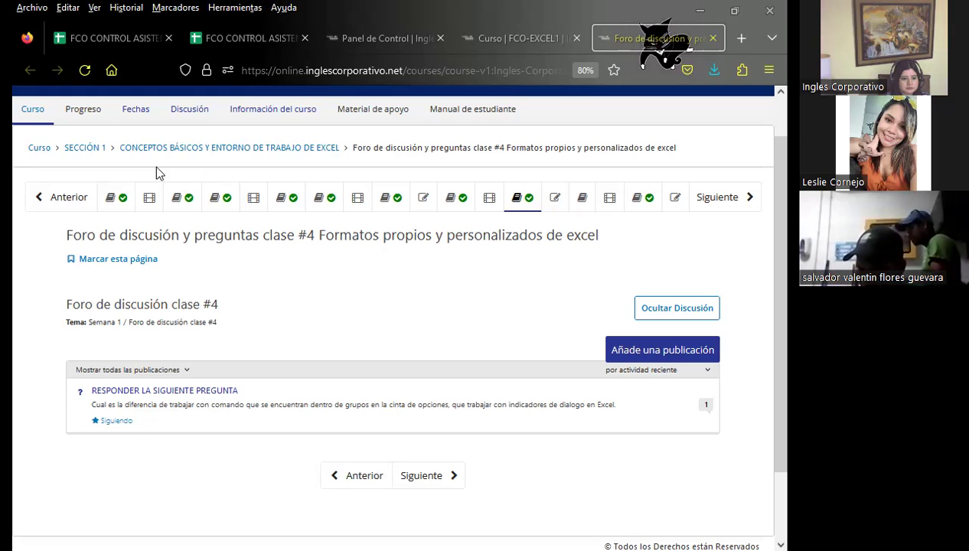
# - Switch from Firefox back to the PowerPoint presentation
pyautogui.hotkey('alt', 'Tab')
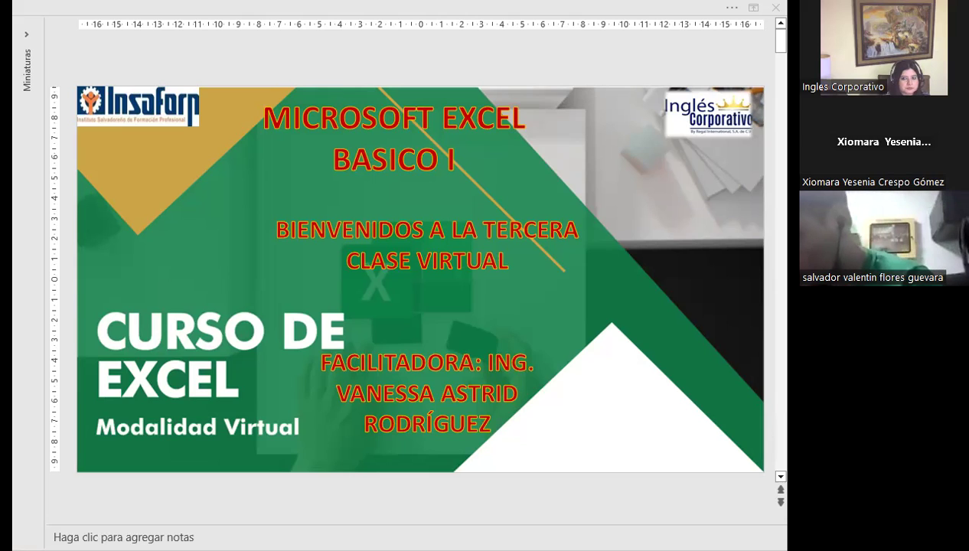
# - Deselect the BIENVENIDOS text box and move on to the SESIÓN: 3 and AGENDA slides
pyautogui.click(469, 268)
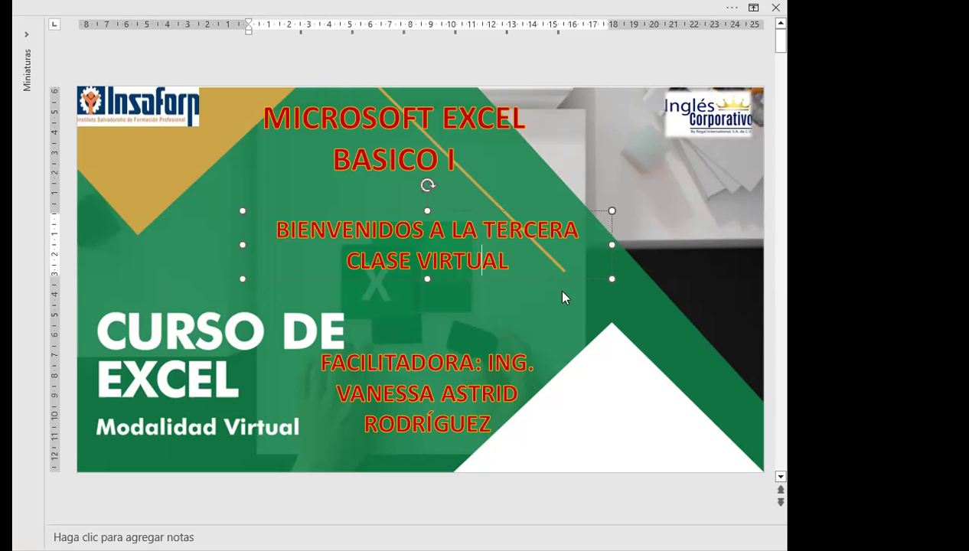
pyautogui.click(618, 392)
pyautogui.scroll(-1, 618, 389)
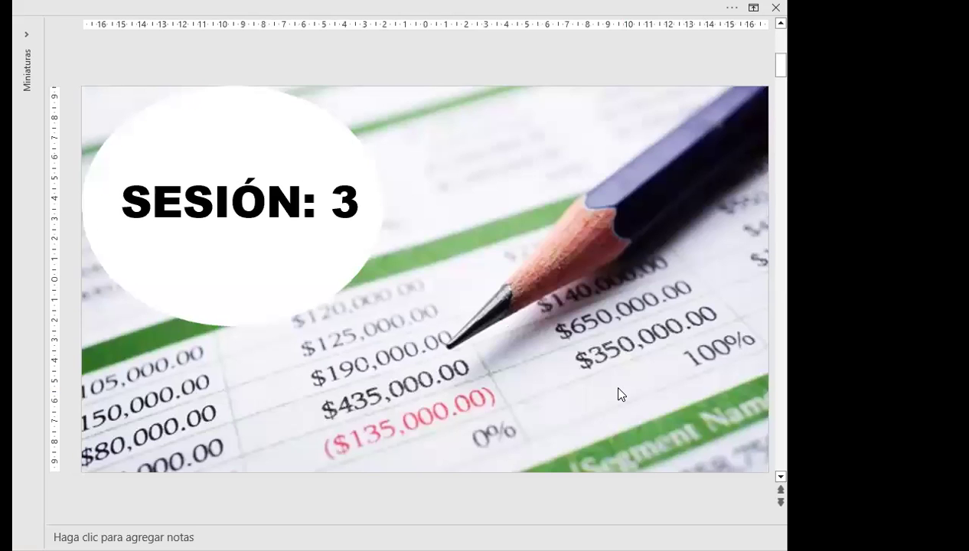
pyautogui.scroll(-1, 618, 389)
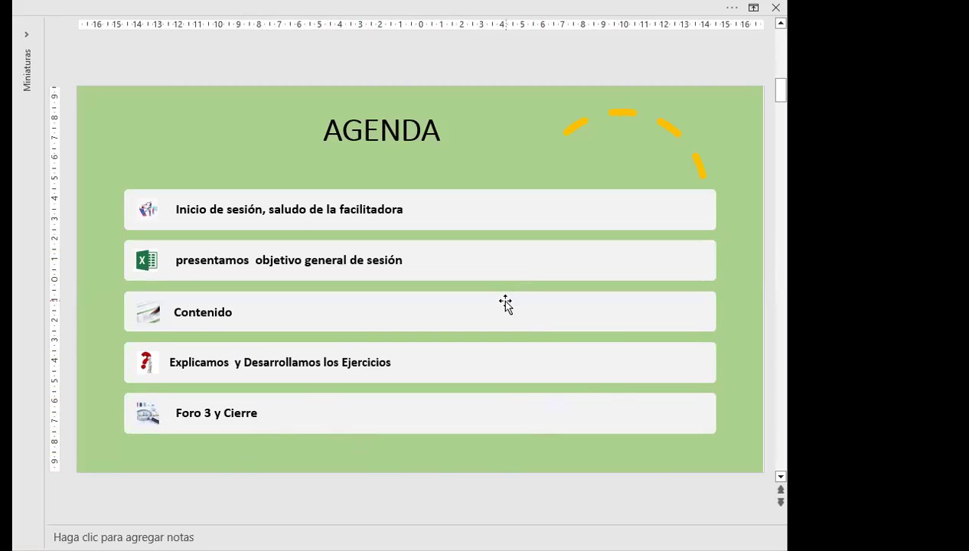
# - Change the agenda's last item from 'Foro 3 y Cierre' to 'Foro 4 y Cierre'
pyautogui.click(207, 413)
pyautogui.click(206, 413)
pyautogui.press('BackSpace')
pyautogui.write('4')
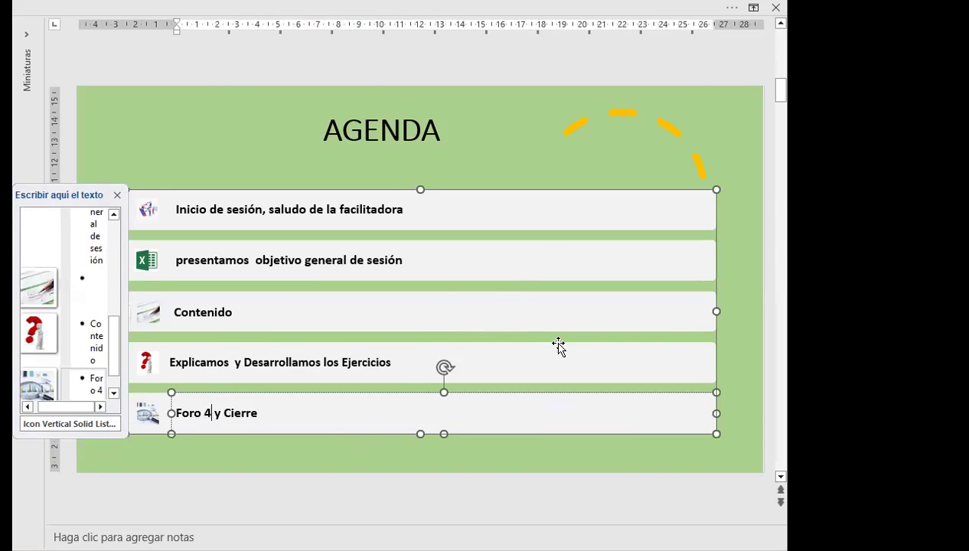
pyautogui.click(535, 362)
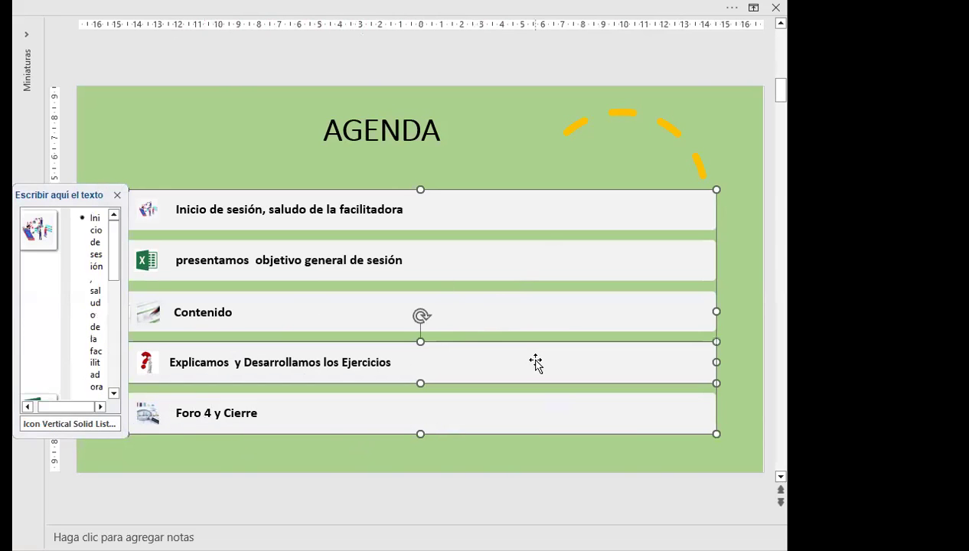
pyautogui.click(520, 161)
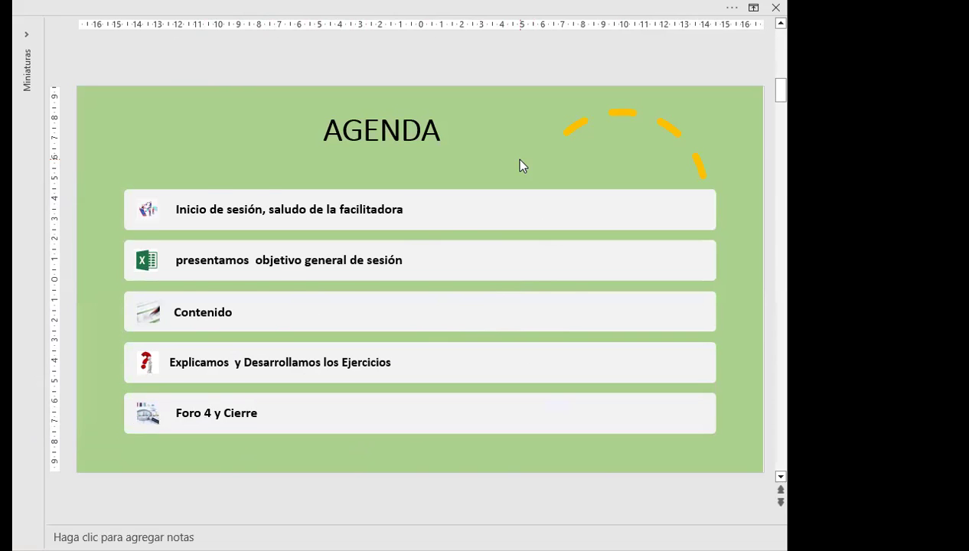
pyautogui.scroll(-1, 520, 160)
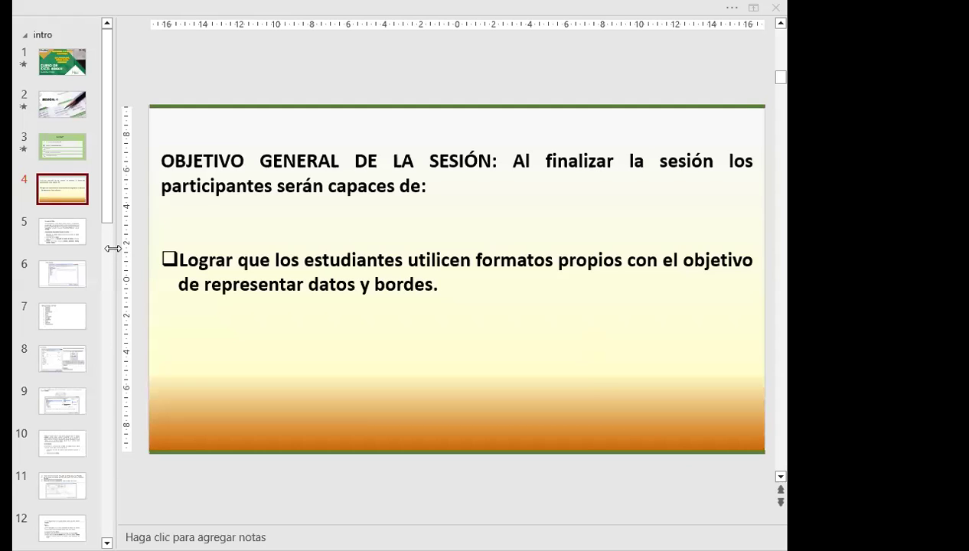
# - Collapse the slide thumbnail pane into the Miniaturas strip
pyautogui.moveTo(114, 251); pyautogui.dragTo(21, 245)
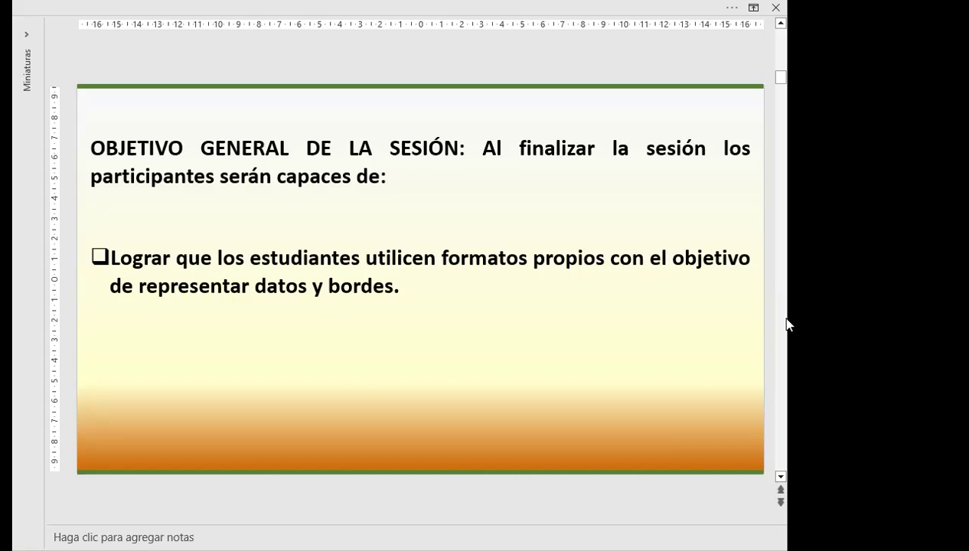
# - Move down to the Formato de Celdas slide
pyautogui.scroll(-1, 786, 319)
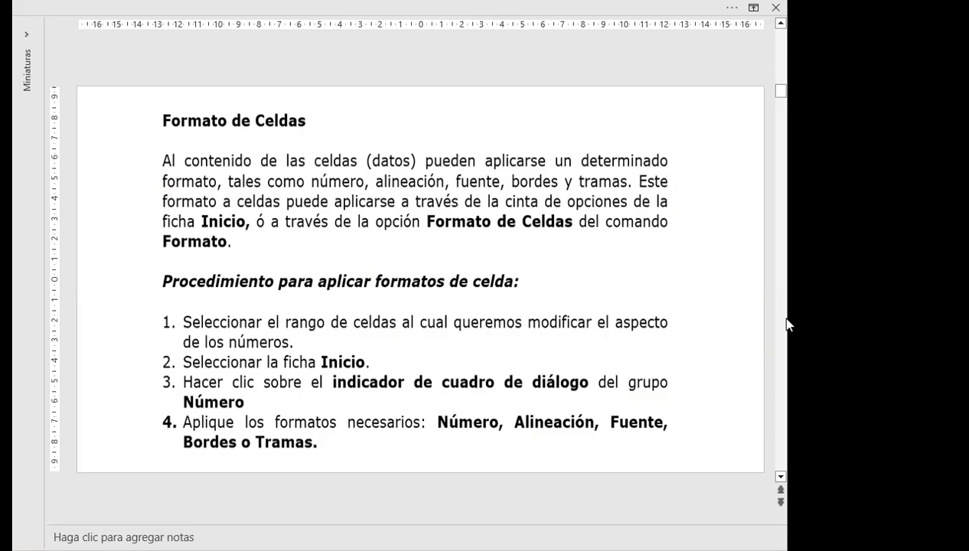
# - Advance to the Ficha Número slide
pyautogui.press('pagedown')
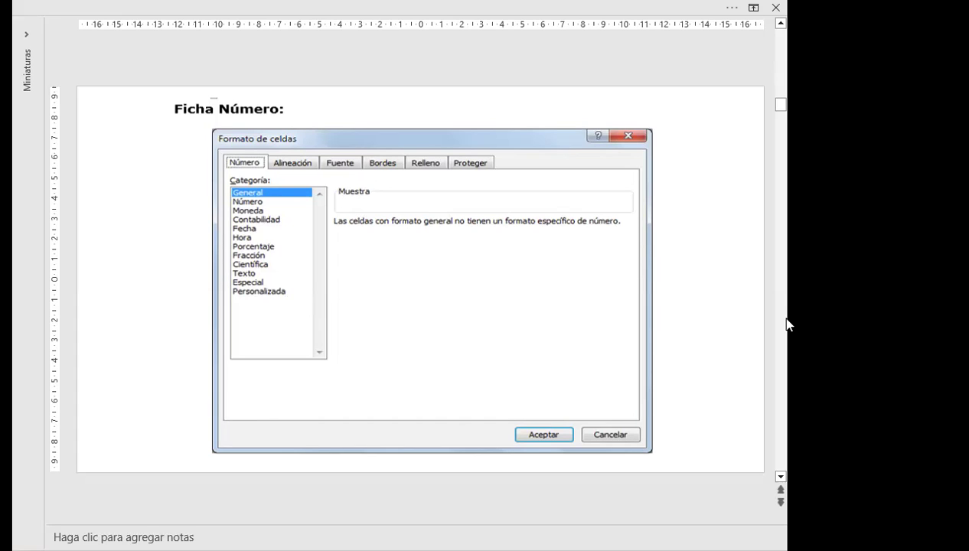
# - Advance past the number-format list to the Ficha Alineación slide on alignment options
pyautogui.press('pagedown')
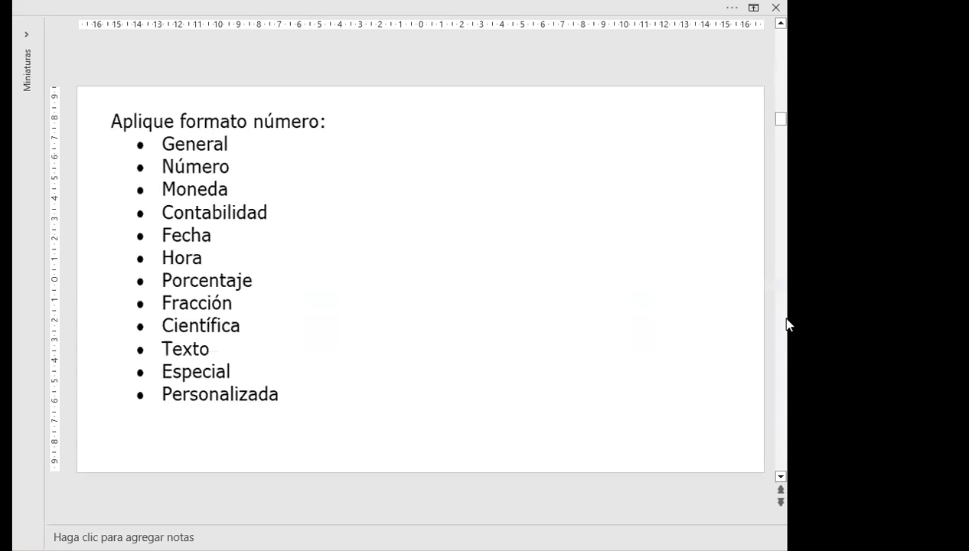
pyautogui.press('pagedown')
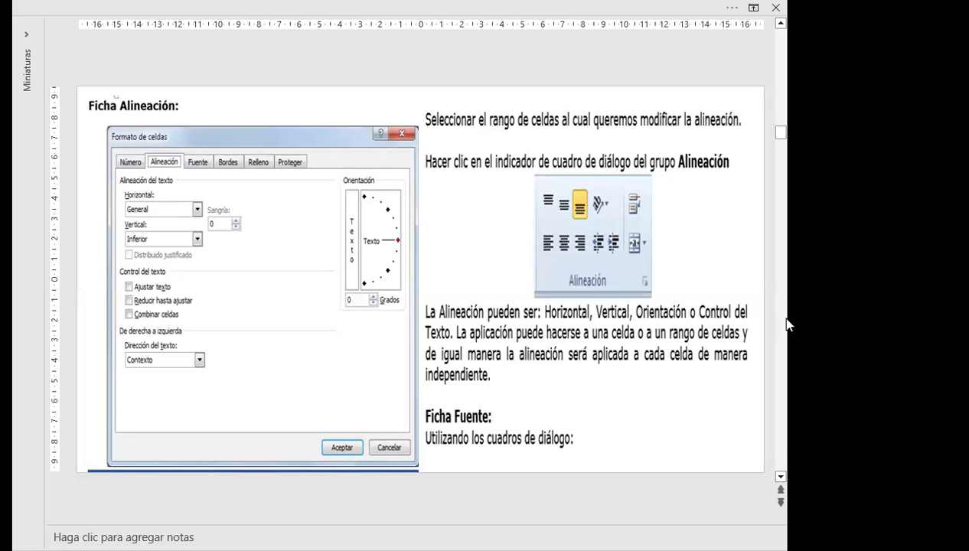
# - Page past the Fuente tab slide to the Bordes slide on line, border and color options
pyautogui.press('pagedown')
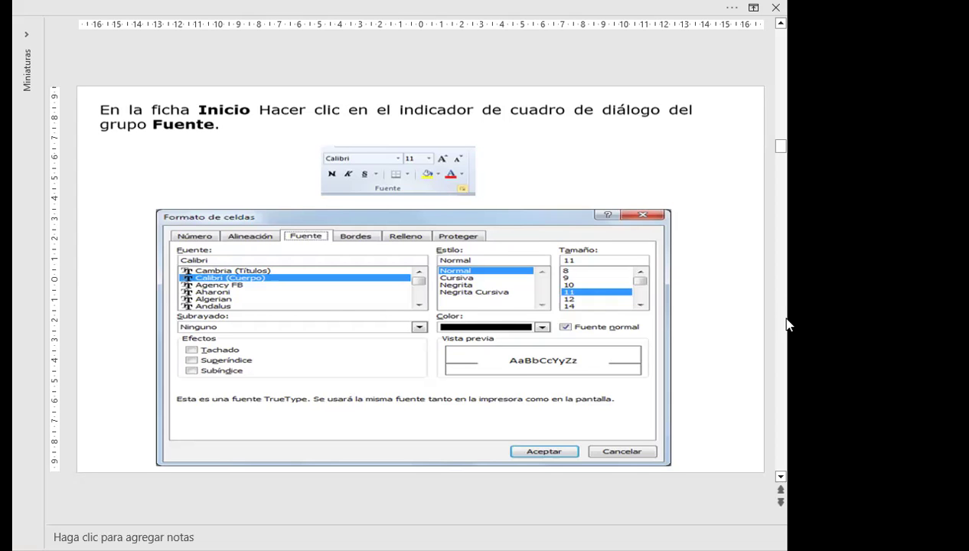
pyautogui.press('pagedown')
pyautogui.press('pagedown')
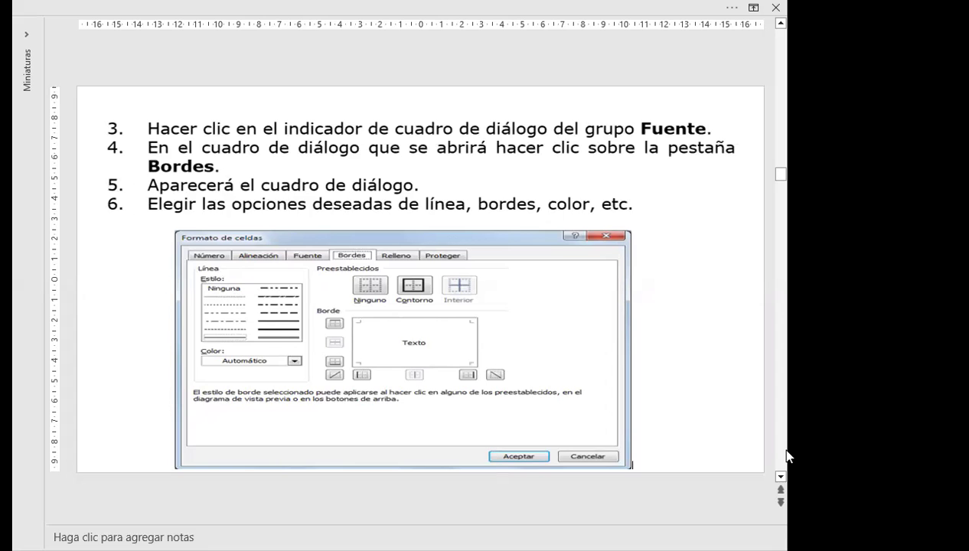
# - Scroll down to bring the VALORES sheet with its dates, decimals and percentages into view
pyautogui.scroll(-1, 786, 456)
pyautogui.scroll(-1, 786, 456)
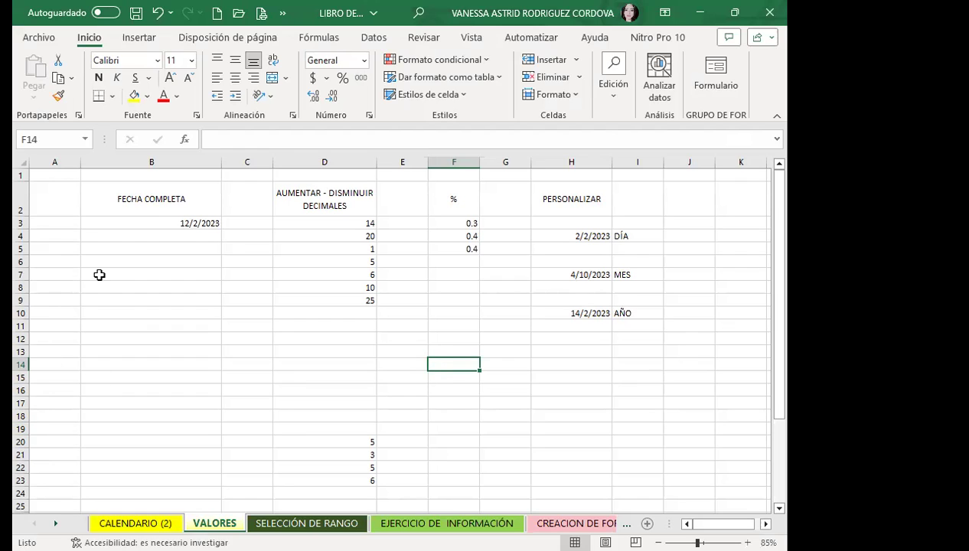
# - Fill B3 down to B6 with dates 12/2/2023 through 15/2/2023 and select B3:B6
pyautogui.click(139, 222)
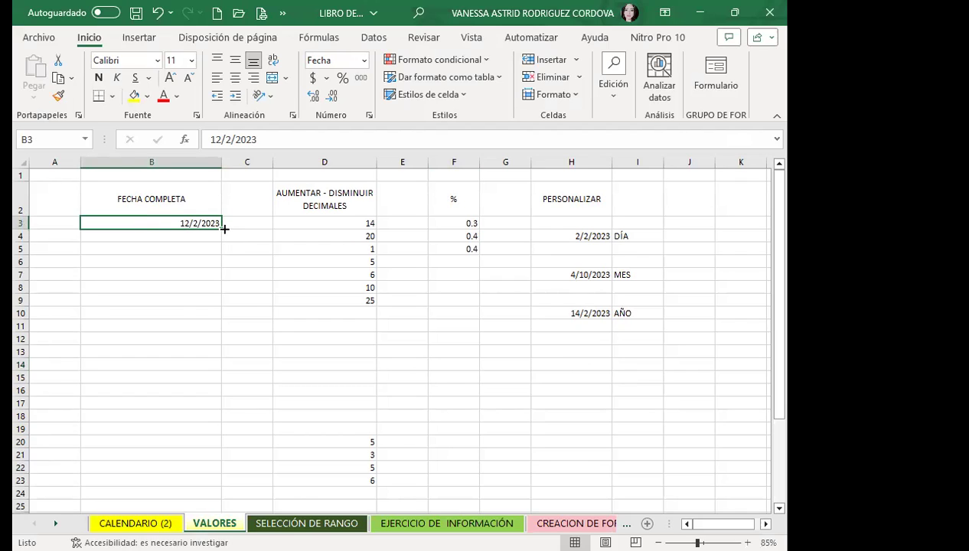
pyautogui.moveTo(224, 228); pyautogui.dragTo(218, 271)
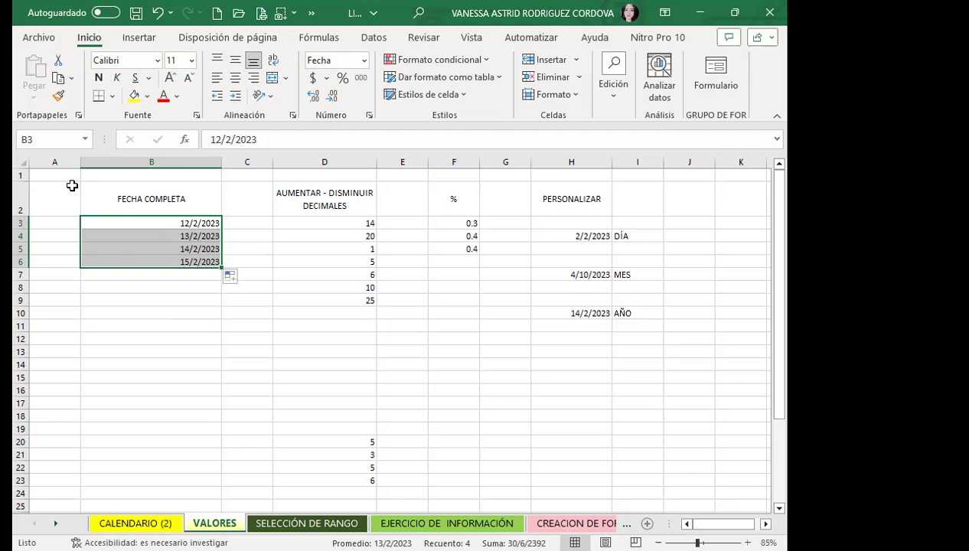
pyautogui.click(127, 219)
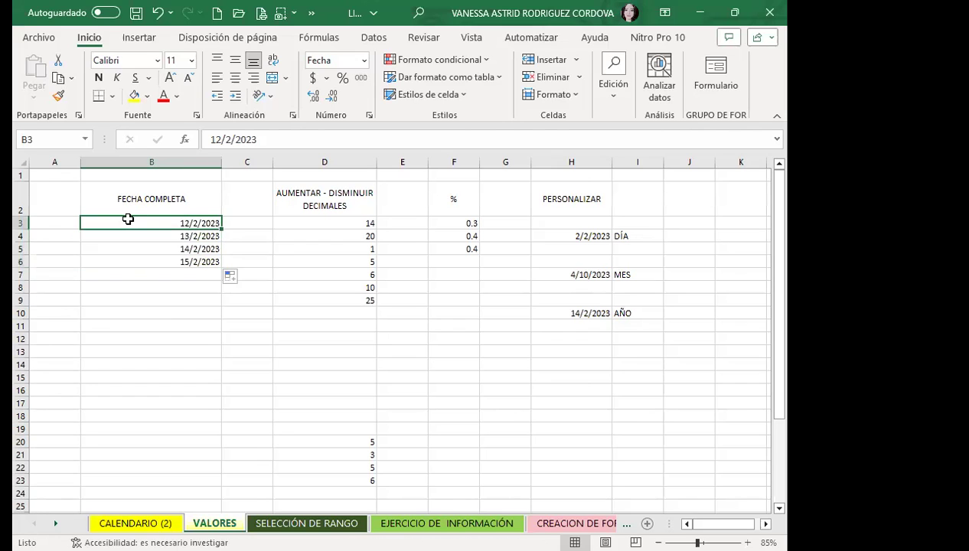
pyautogui.moveTo(153, 220); pyautogui.dragTo(151, 260)
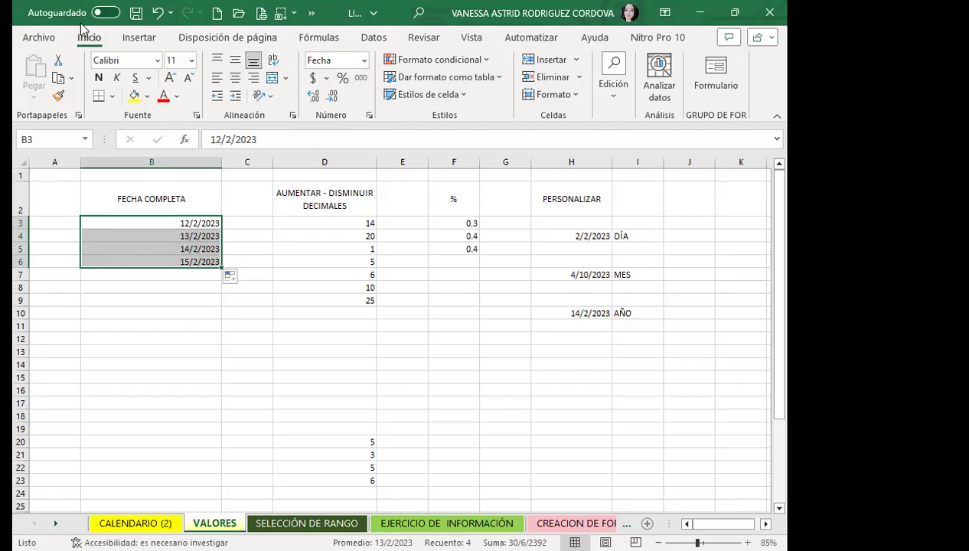
# - Apply the Fecha larga format to B3:B6, showing dates like 'domingo, 12 de febrero de 2023'
pyautogui.click(365, 62)
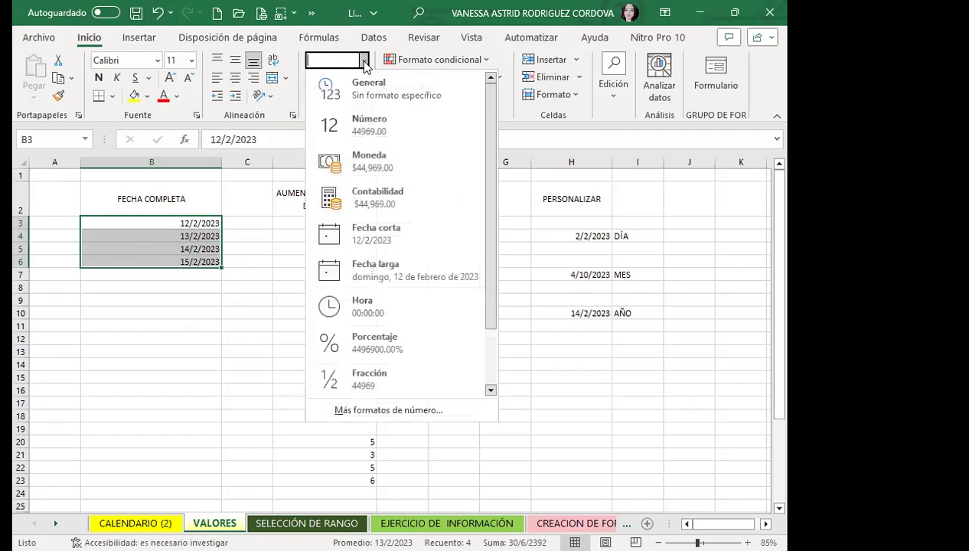
pyautogui.click(385, 277)
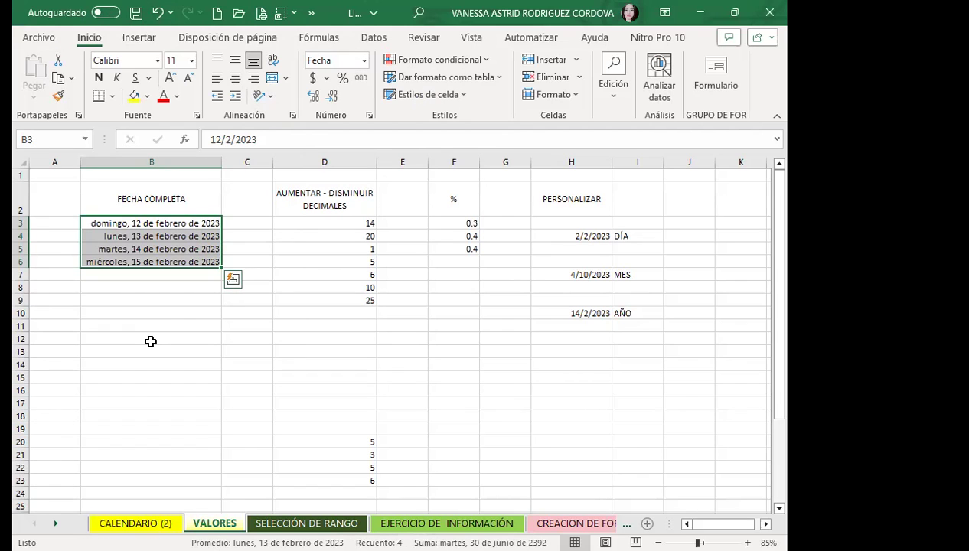
pyautogui.click(145, 223)
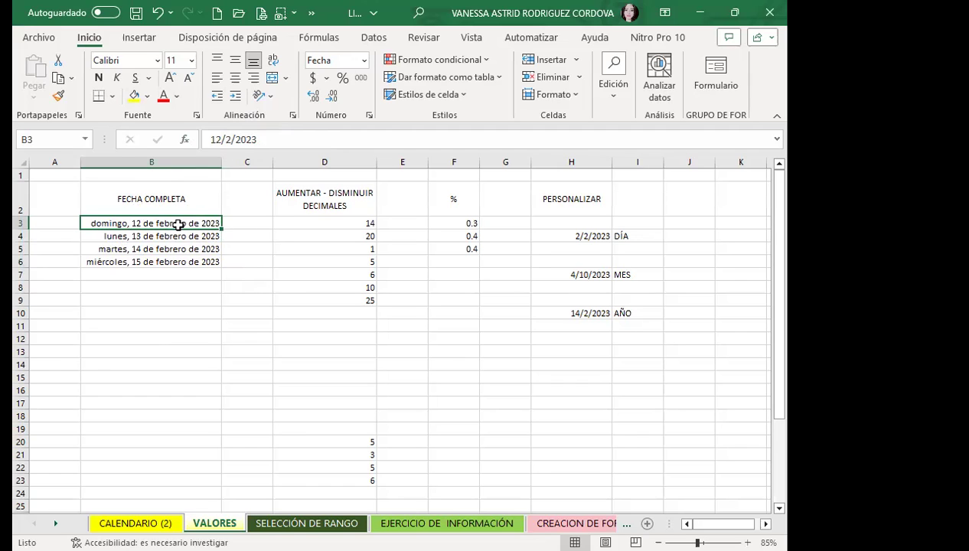
pyautogui.click(152, 236)
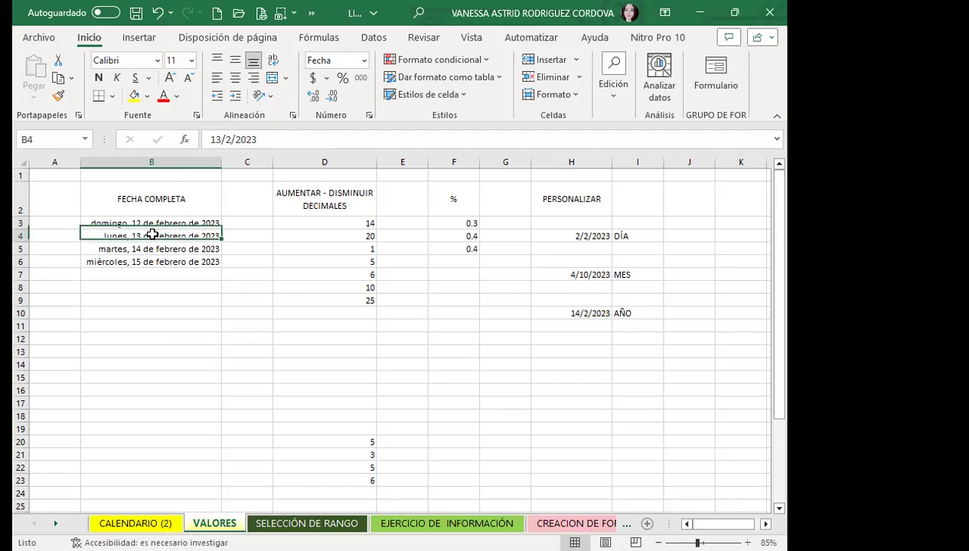
pyautogui.click(126, 250)
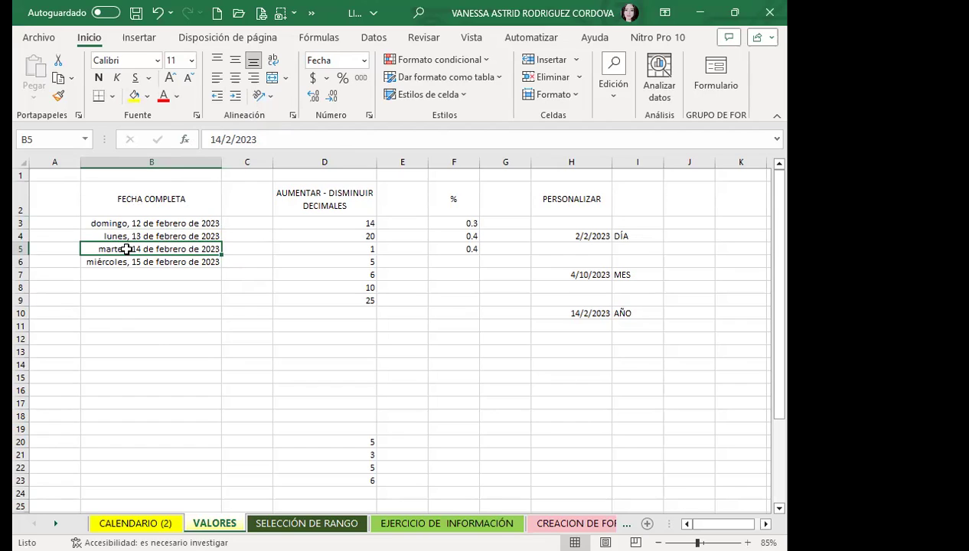
pyautogui.click(315, 222)
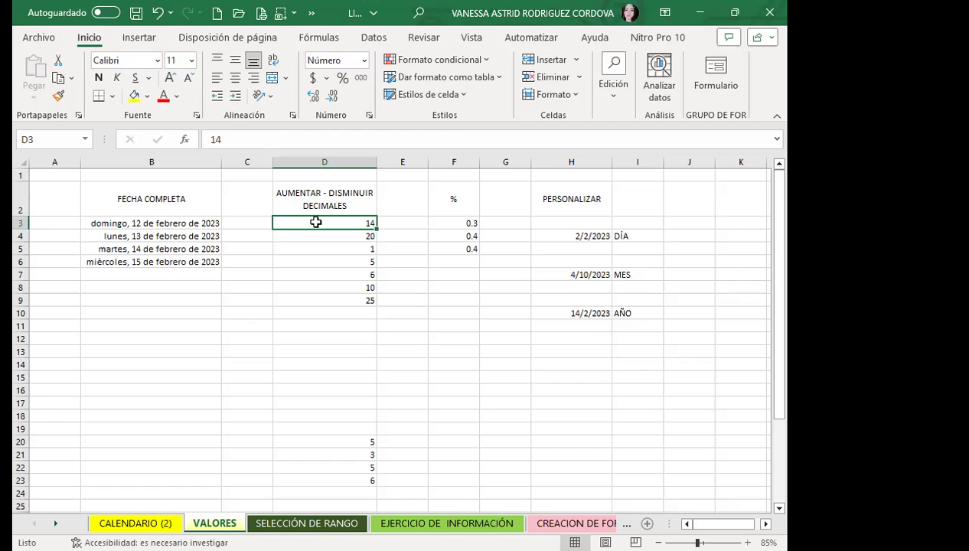
# - Enter 1.0 in cell D10 below the existing numbers in column D
pyautogui.click(328, 311)
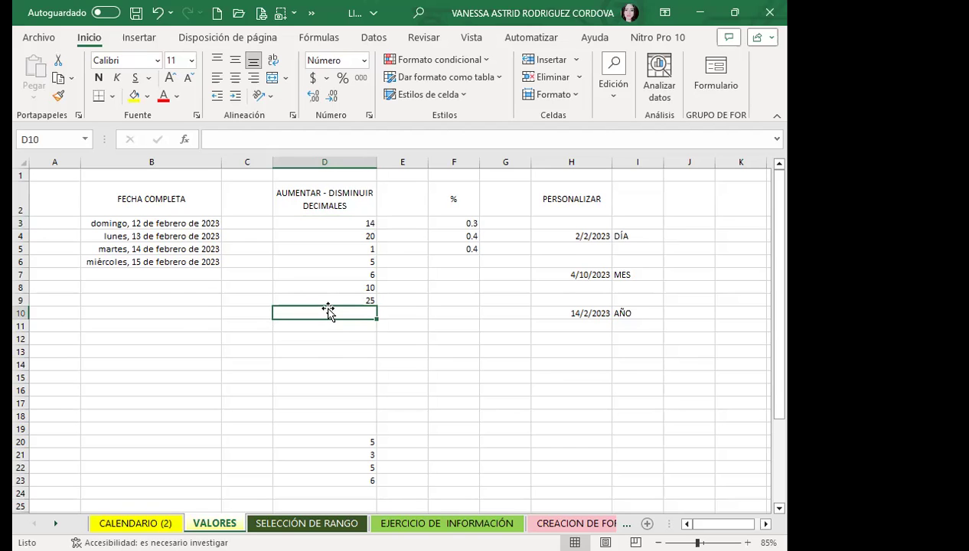
pyautogui.write('1.0')
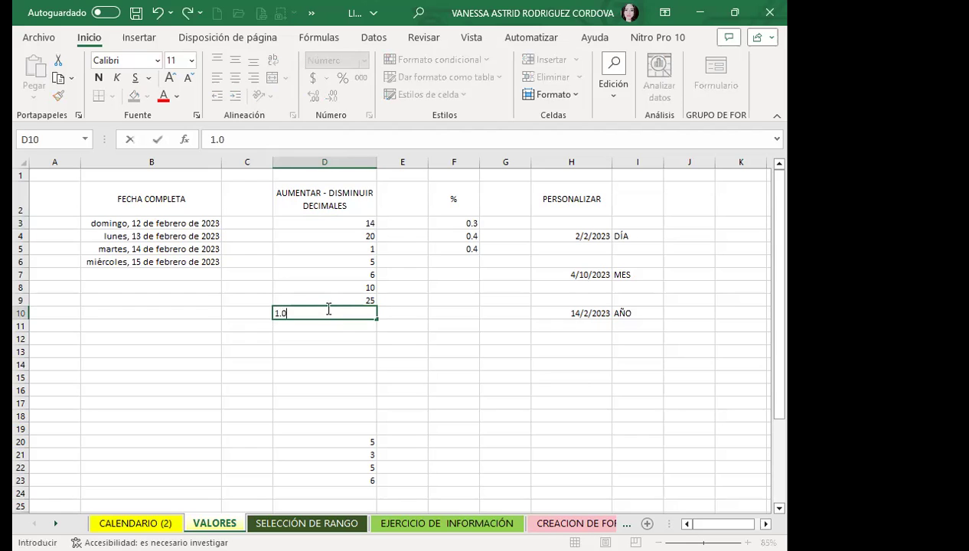
pyautogui.press('Return')
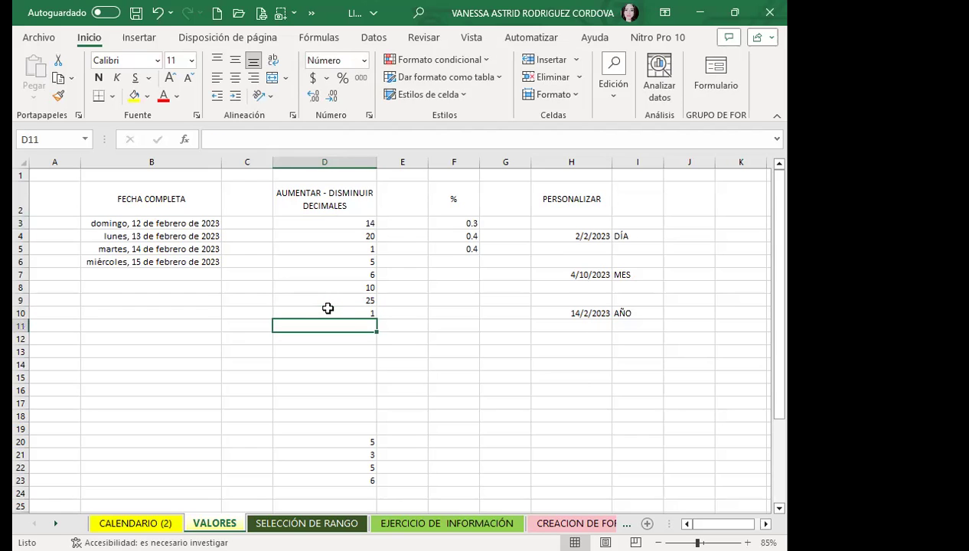
pyautogui.click(327, 308)
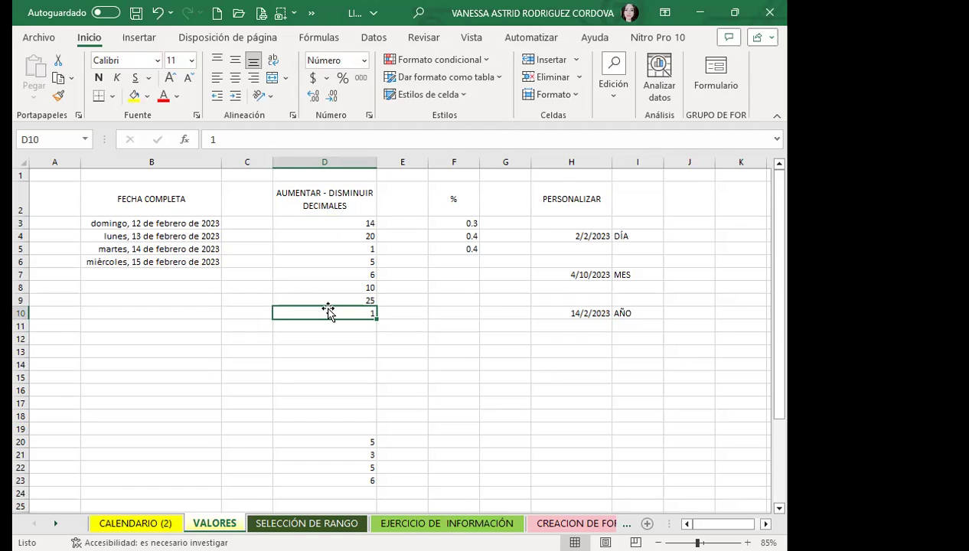
# - Format D3:D10 to show exactly one decimal place, such as 14.0 and 25.0
pyautogui.click(326, 223)
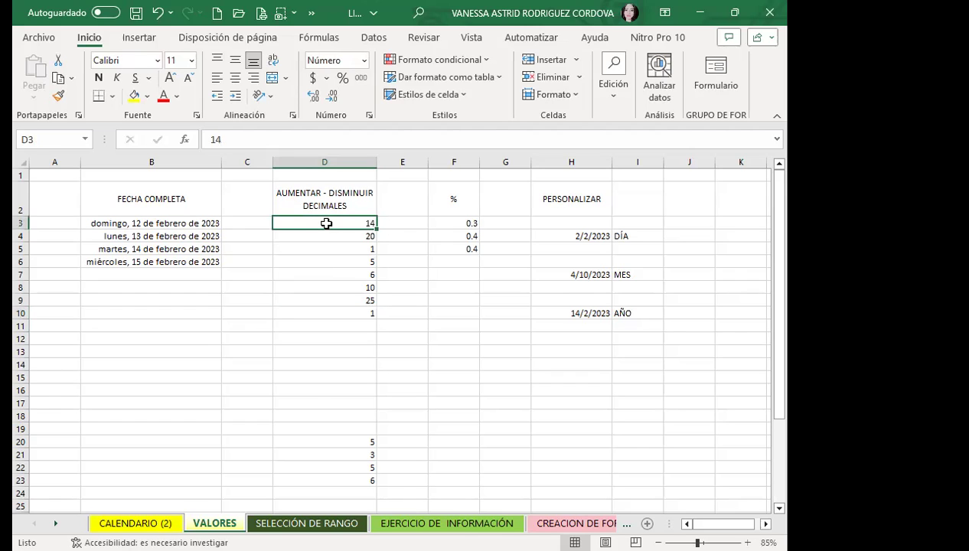
pyautogui.moveTo(326, 223); pyautogui.dragTo(331, 310)
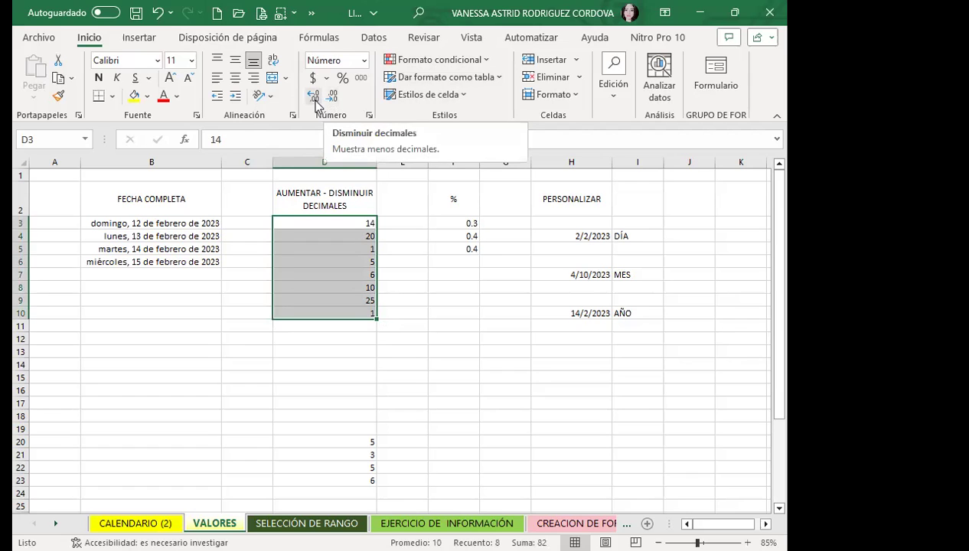
pyautogui.click(312, 77)
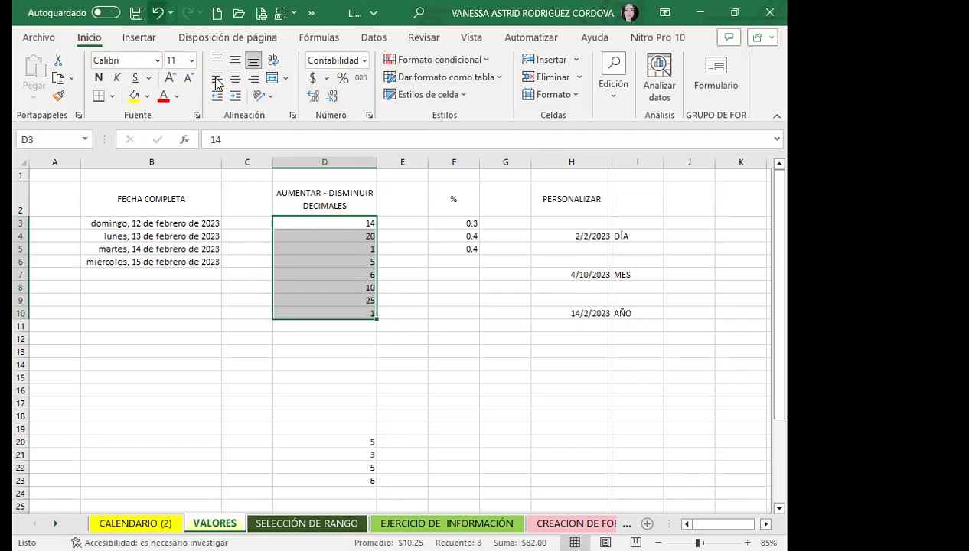
pyautogui.click(313, 96)
pyautogui.click(313, 96)
pyautogui.click(313, 96)
pyautogui.click(313, 96)
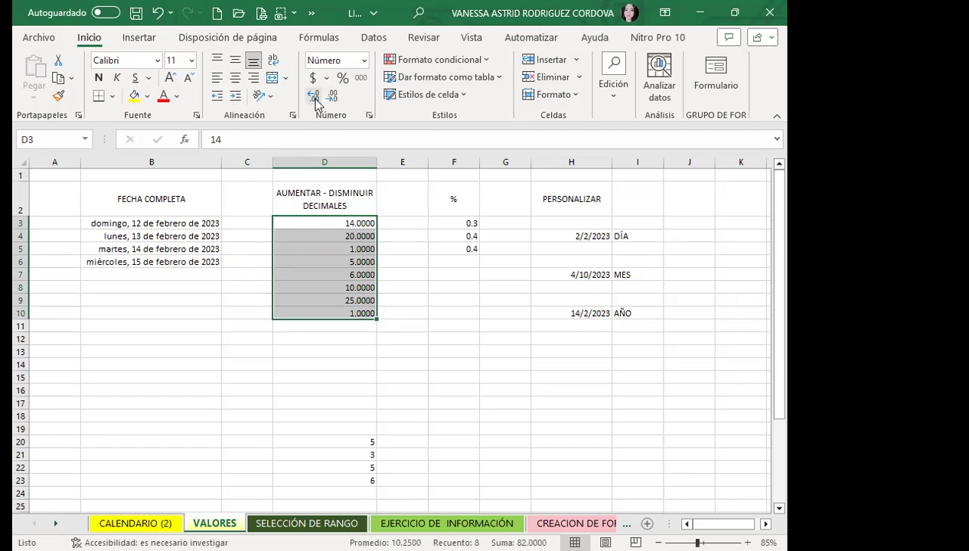
pyautogui.click(313, 96)
pyautogui.click(314, 95)
pyautogui.click(332, 98)
pyautogui.click(332, 98)
pyautogui.click(332, 98)
pyautogui.click(332, 98)
pyautogui.click(332, 98)
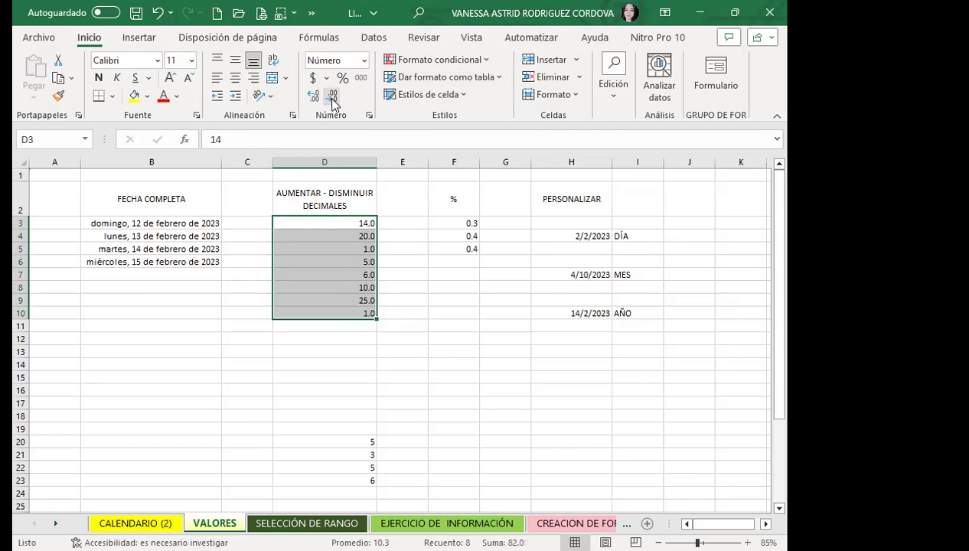
pyautogui.click(327, 330)
pyautogui.click(326, 301)
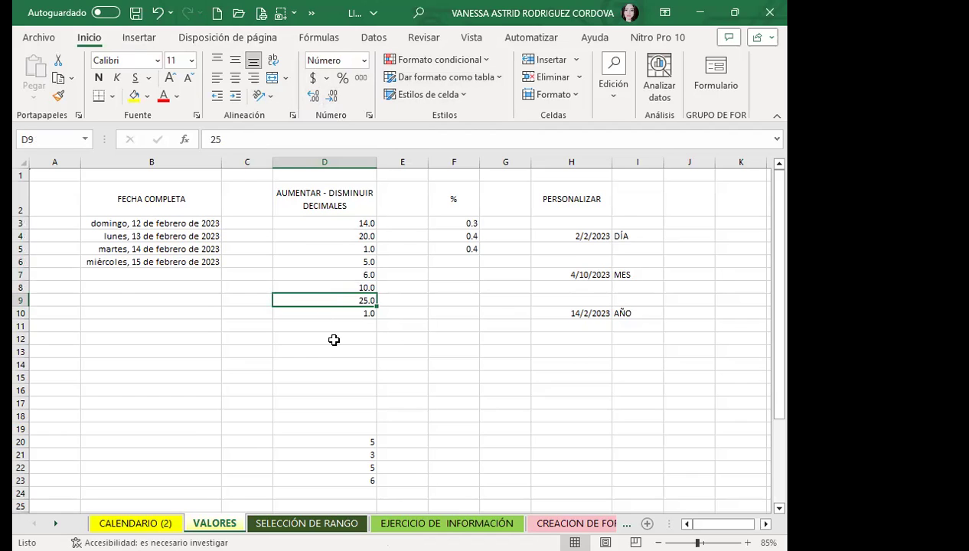
# - Enter 3.5 in D21 and 6.1 in D23, then select D20:D23
pyautogui.scroll(-1, 333, 337)
pyautogui.click(329, 407)
pyautogui.click(342, 415)
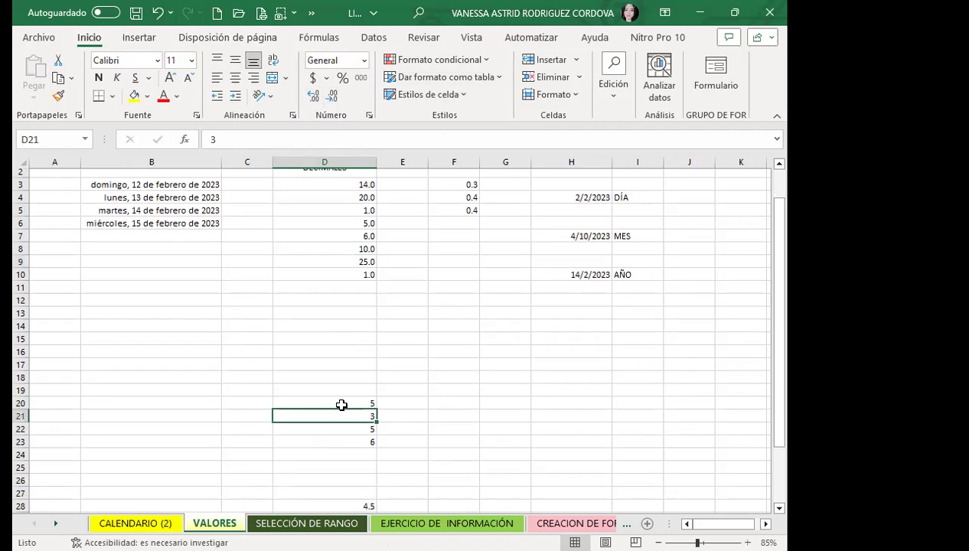
pyautogui.write('3.5')
pyautogui.press('Return')
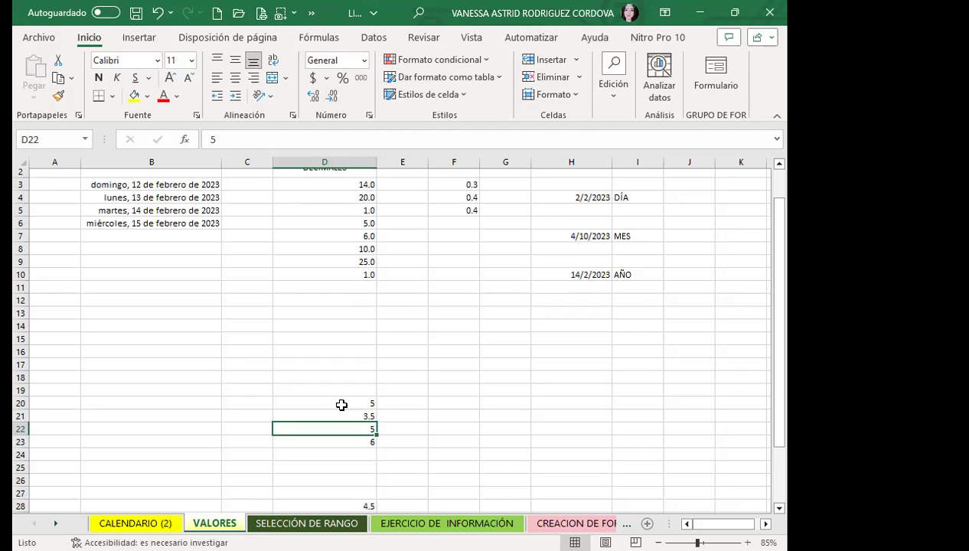
pyautogui.press('Down')
pyautogui.write('6.1')
pyautogui.press('Return')
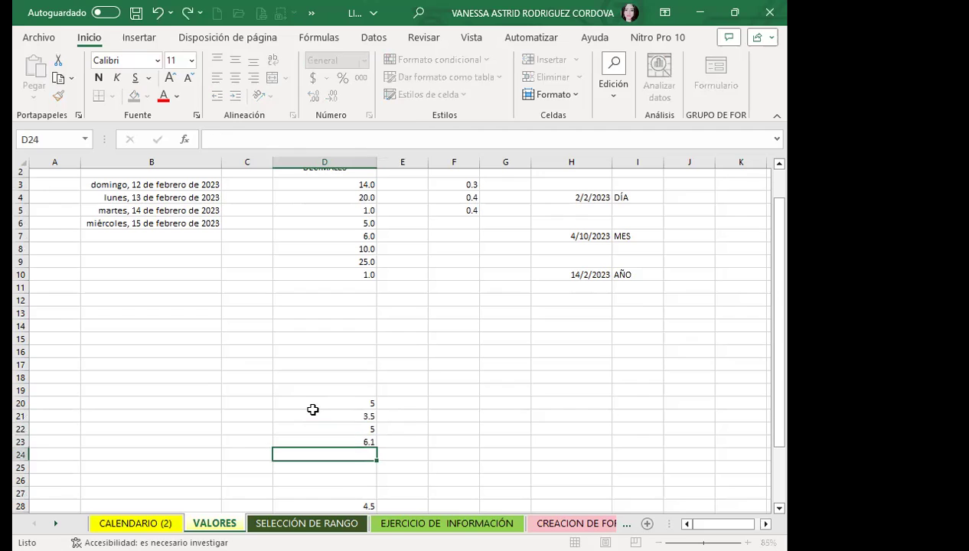
pyautogui.moveTo(328, 405)
pyautogui.mouseDown()
pyautogui.moveTo(326, 447)
pyautogui.moveTo(326, 436)
pyautogui.mouseUp()
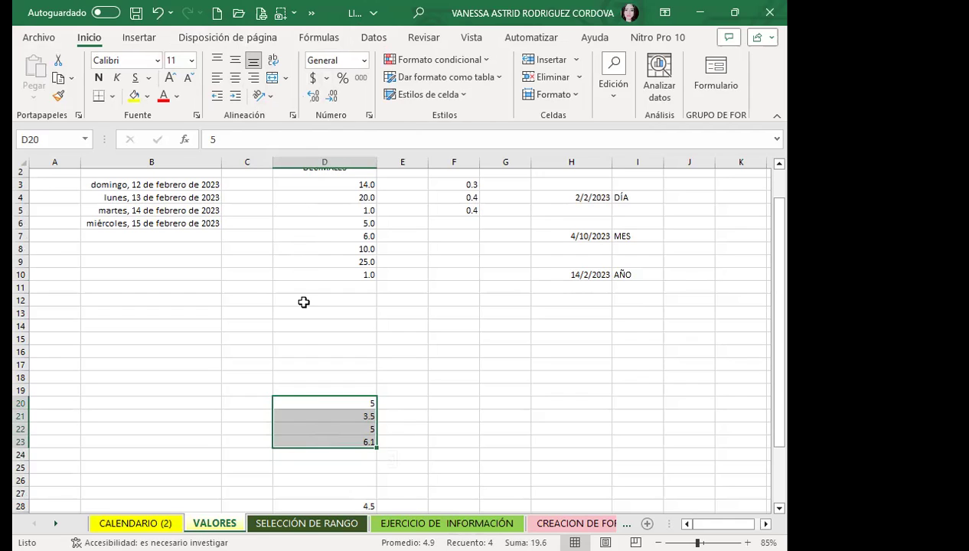
# - Copy D6's one-decimal format onto D20:D23 with Copiar formato, giving 5.0, 3.5, 5.0, 6.1
pyautogui.click(306, 249)
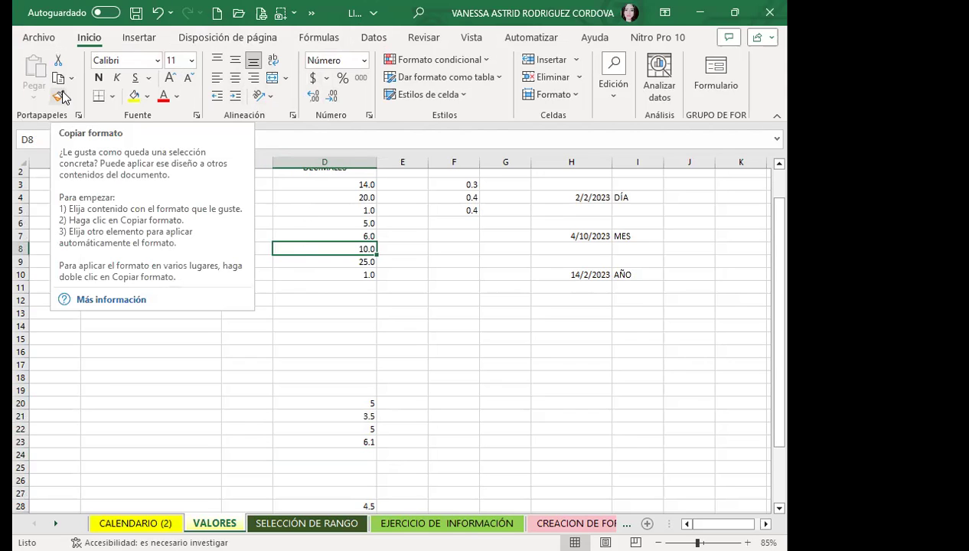
pyautogui.click(337, 223)
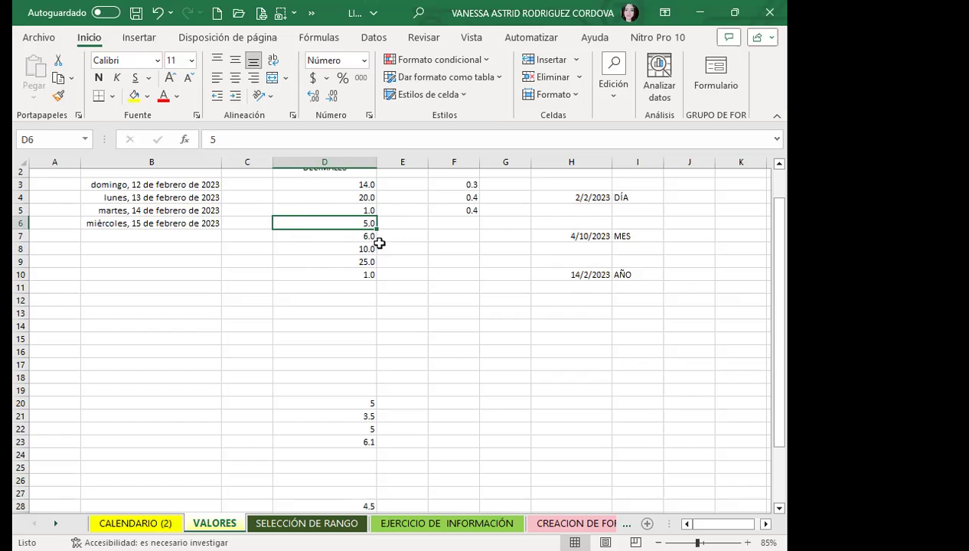
pyautogui.click(59, 96)
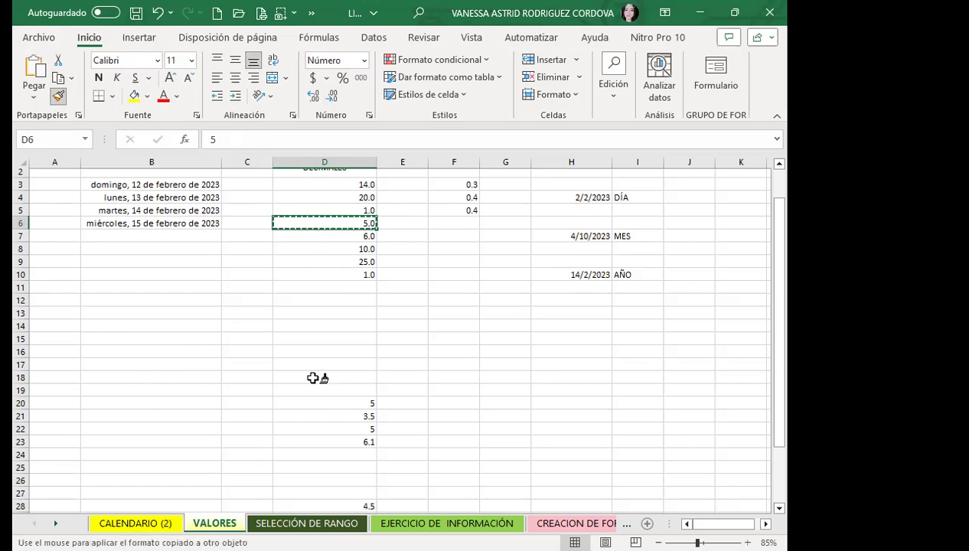
pyautogui.moveTo(329, 403); pyautogui.dragTo(325, 437)
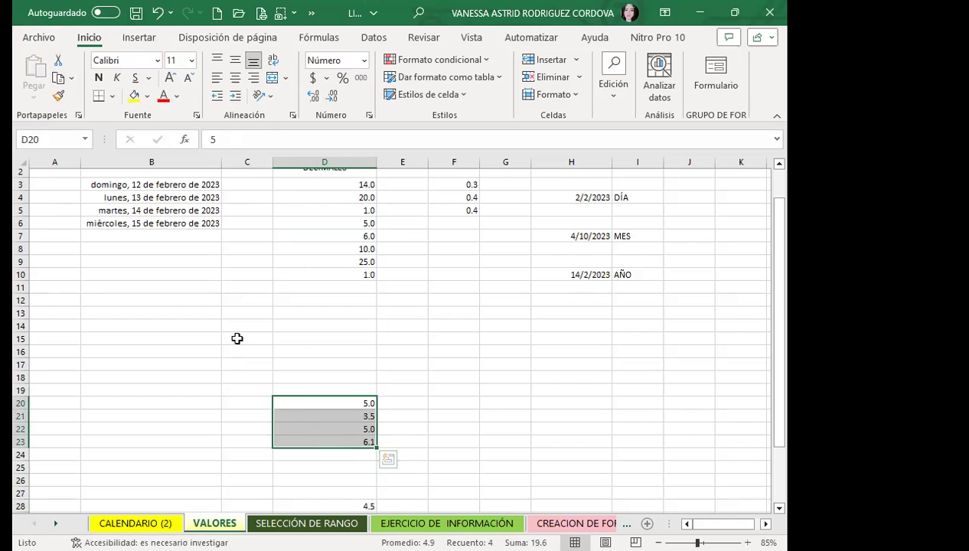
pyautogui.click(309, 376)
pyautogui.click(332, 454)
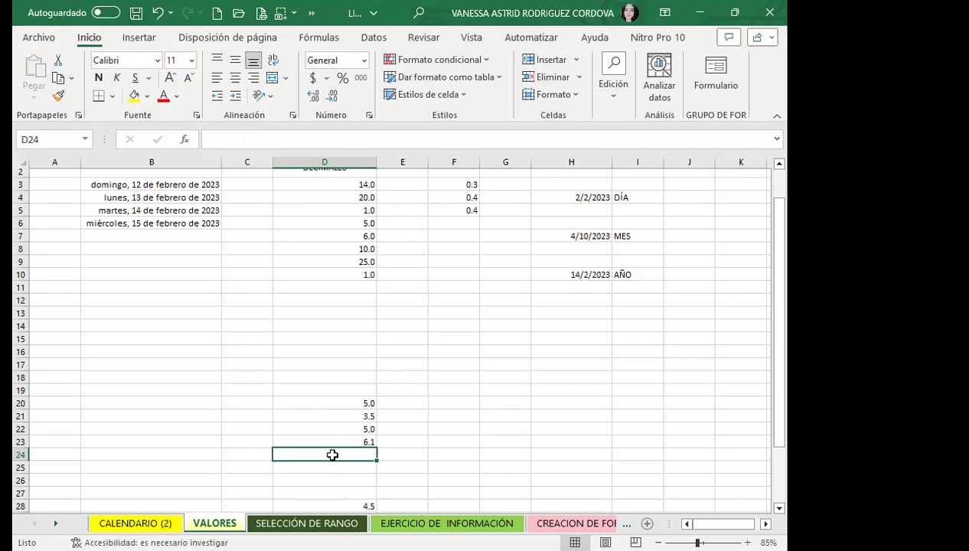
pyautogui.scroll(1, 350, 406)
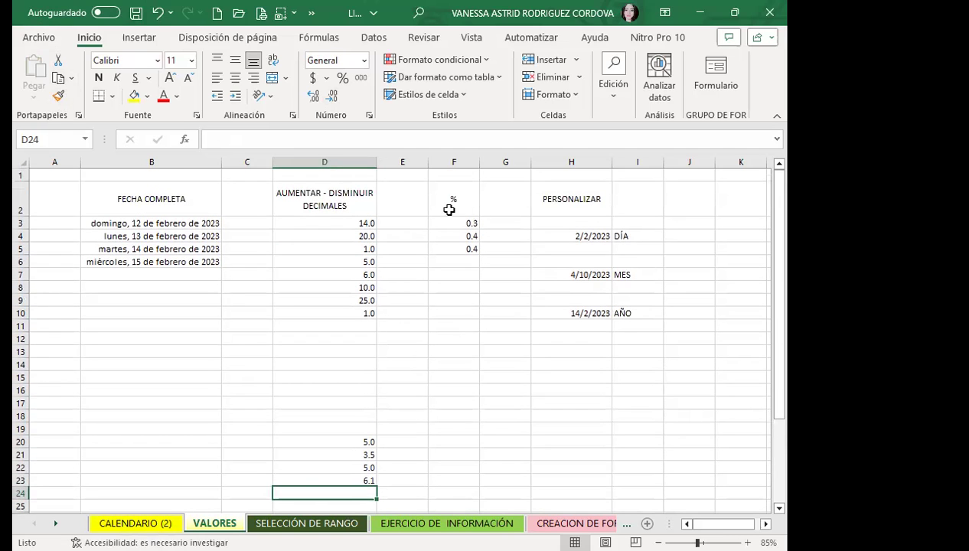
pyautogui.click(451, 220)
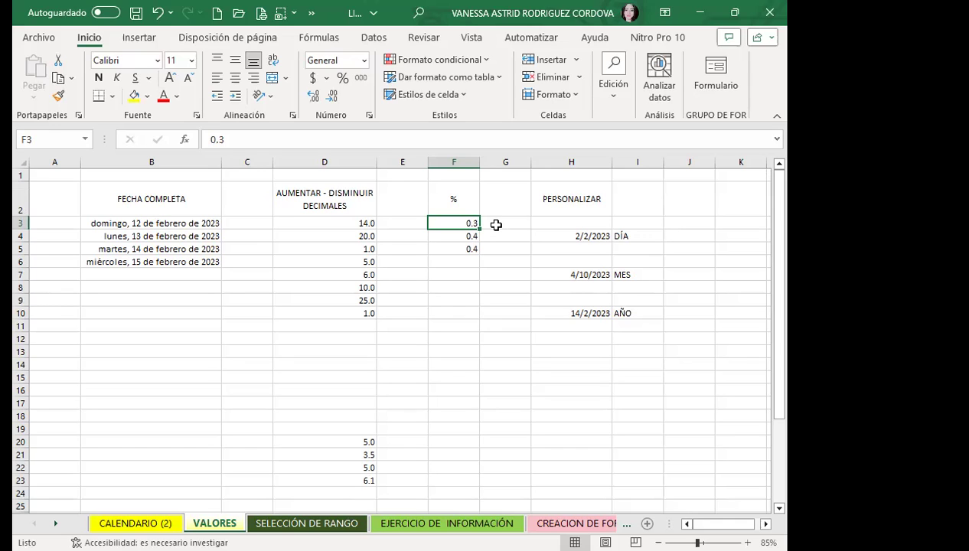
pyautogui.click(496, 224)
pyautogui.write('30')
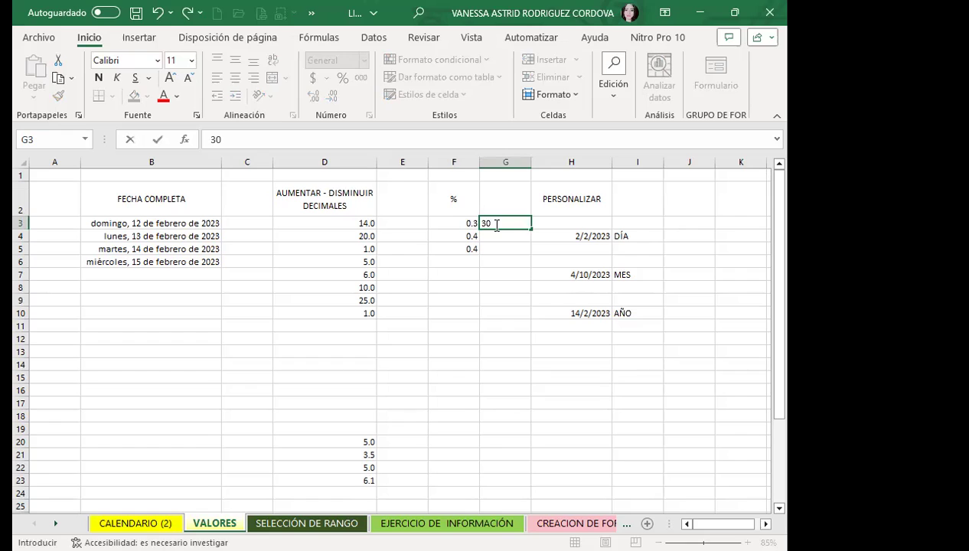
pyautogui.write('%')
pyautogui.press('BackSpace')
pyautogui.press('BackSpace')
pyautogui.press('BackSpace')
pyautogui.click(451, 274)
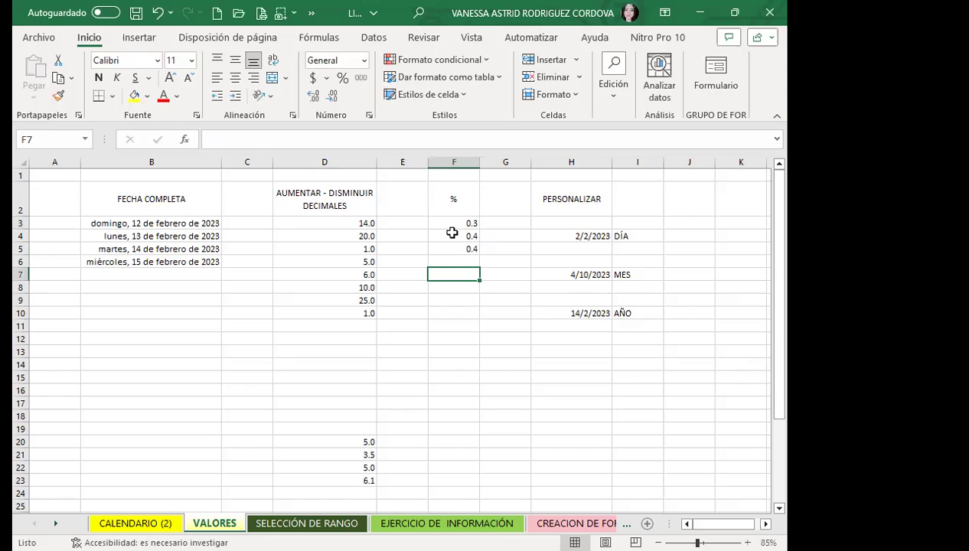
# - Apply percentage style to F3:F5 so they read 30%, 40% and 40%
pyautogui.moveTo(452, 222); pyautogui.dragTo(452, 252)
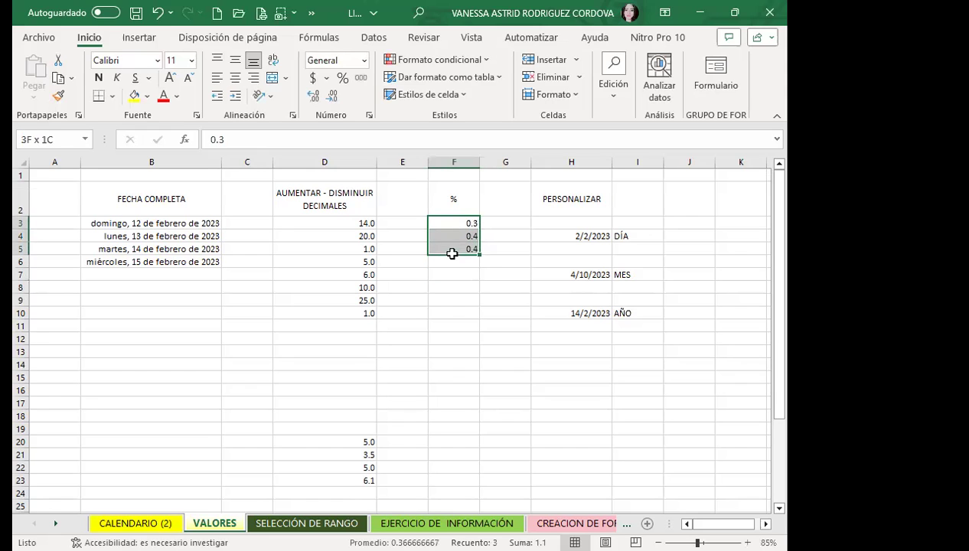
pyautogui.click(342, 79)
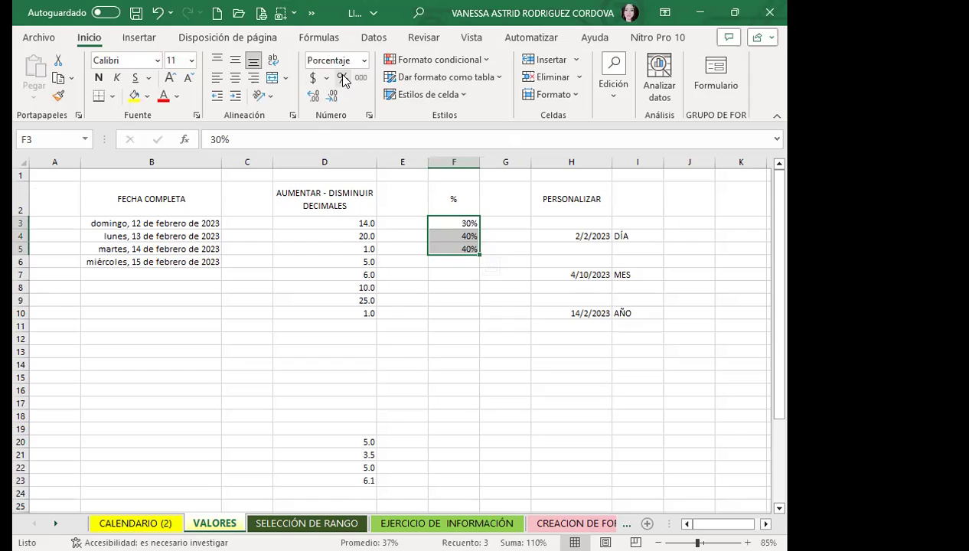
pyautogui.click(457, 276)
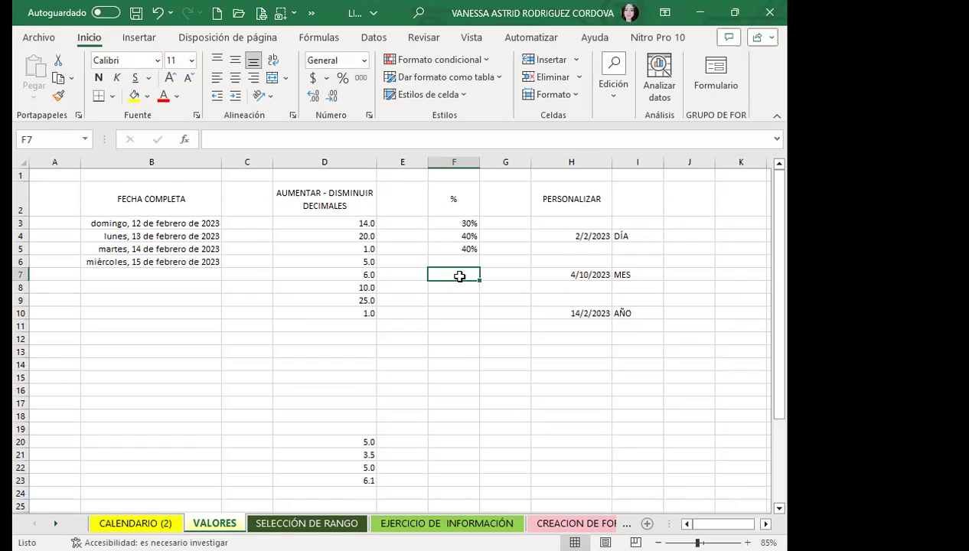
# - Select H4 with 2/2/2023 and open the Formato de celdas number settings for it
pyautogui.click(561, 247)
pyautogui.click(562, 232)
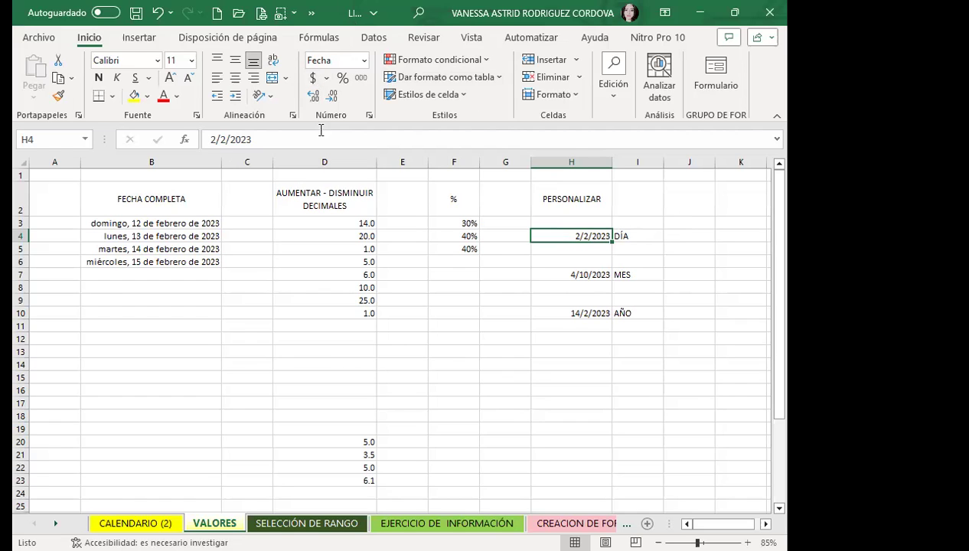
pyautogui.click(368, 116)
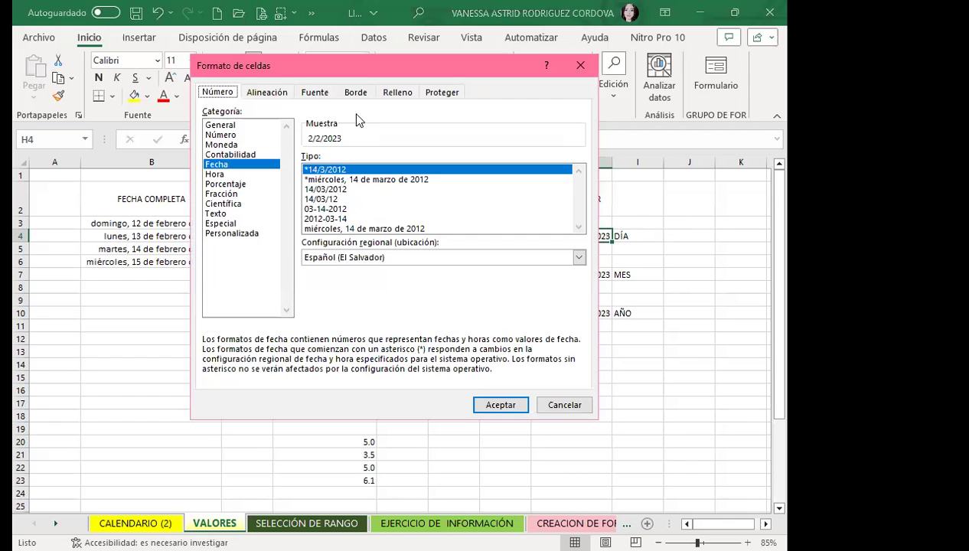
# - Replace H4's d/m/yyyy code with the Personalizada format DDDD so it shows jueves
pyautogui.click(222, 233)
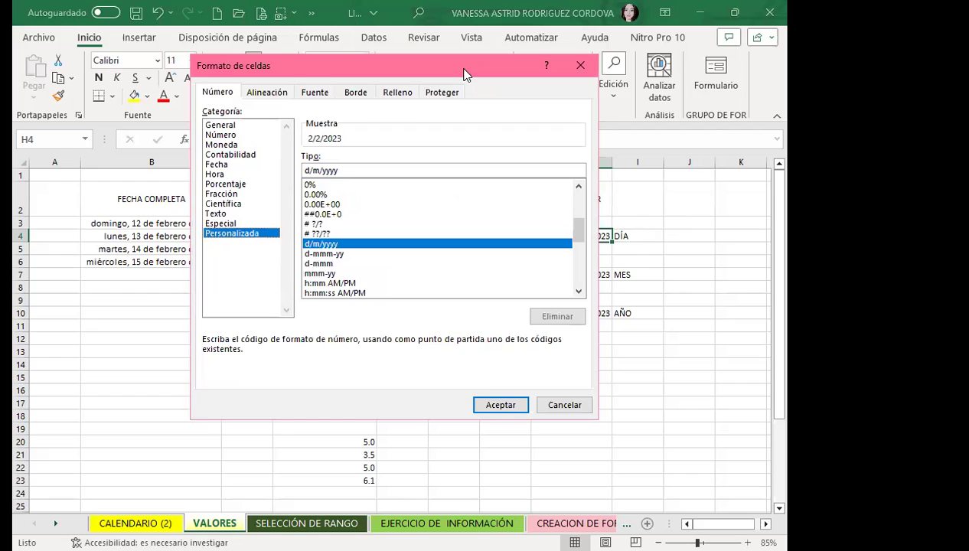
pyautogui.moveTo(463, 73); pyautogui.dragTo(296, 90)
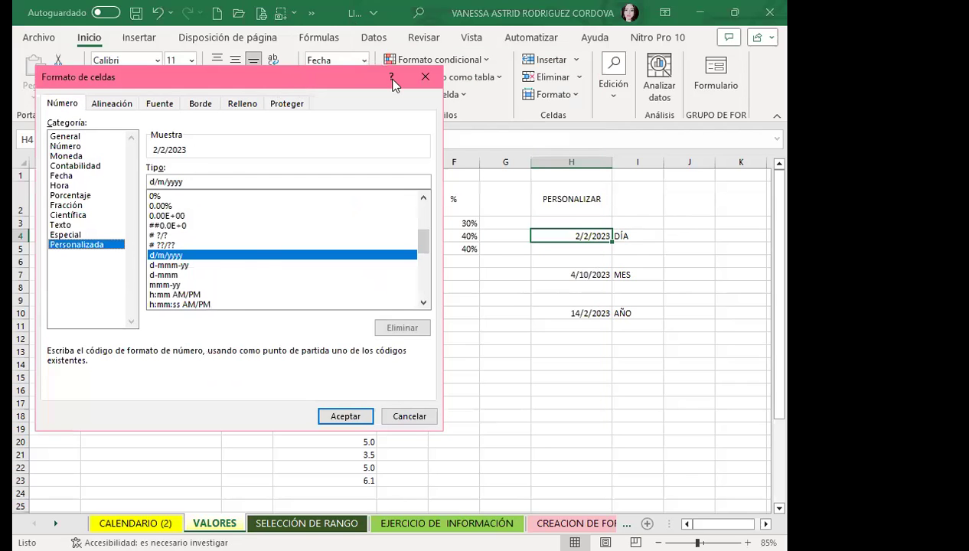
pyautogui.moveTo(392, 78); pyautogui.dragTo(466, 77)
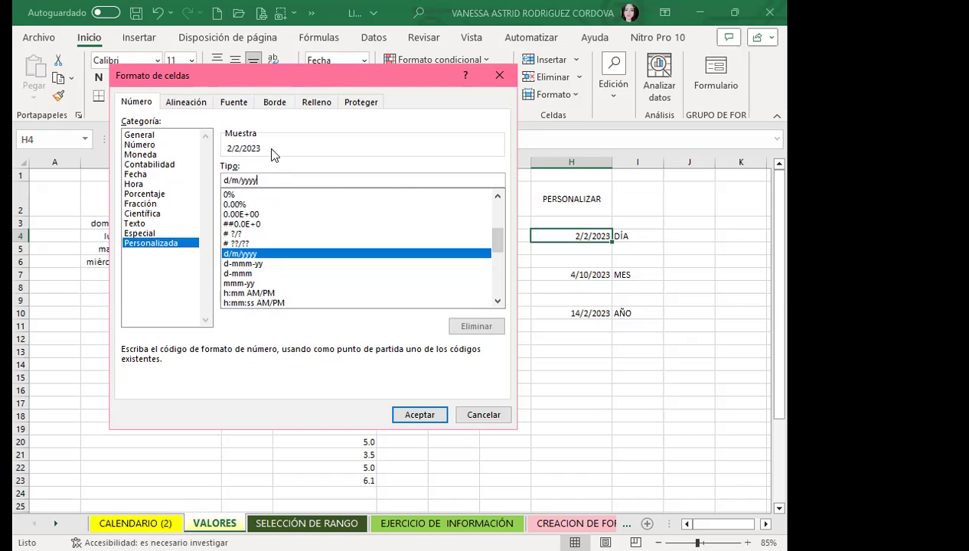
pyautogui.moveTo(274, 178); pyautogui.dragTo(189, 167)
pyautogui.write('DDDD')
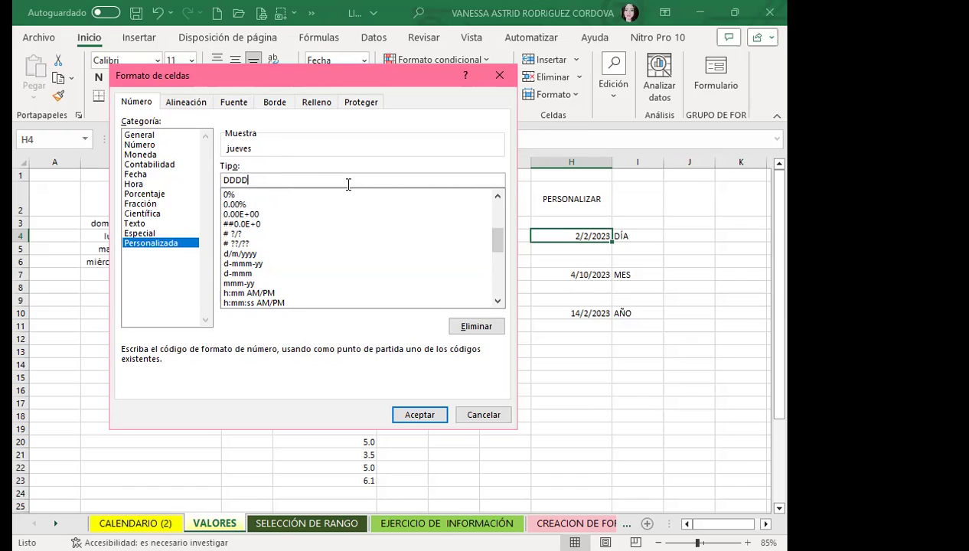
pyautogui.press('BackSpace')
pyautogui.press('BackSpace')
pyautogui.write('DD')
pyautogui.click(403, 413)
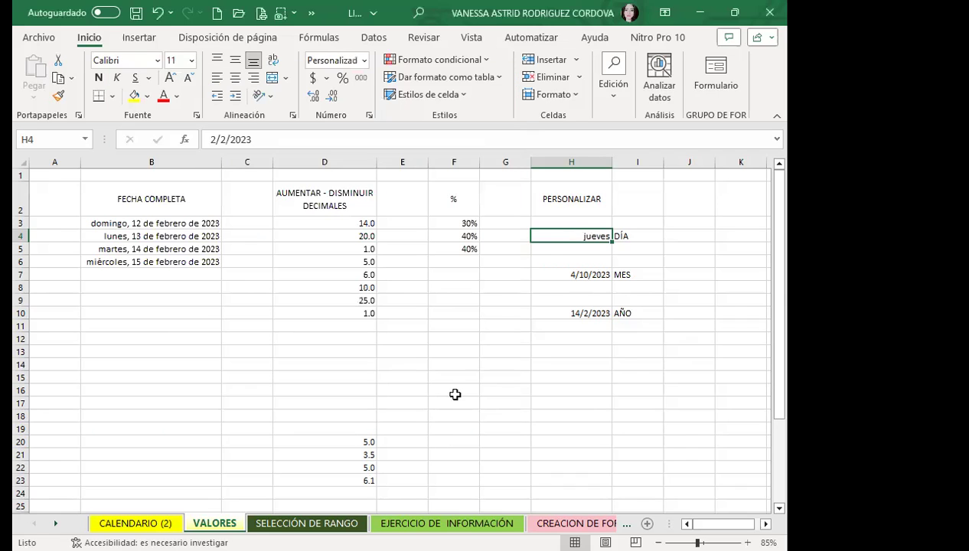
# - Give H7 (4/10/2023) the custom format MMMM so it displays octubre
pyautogui.click(543, 261)
pyautogui.click(556, 235)
pyautogui.click(567, 274)
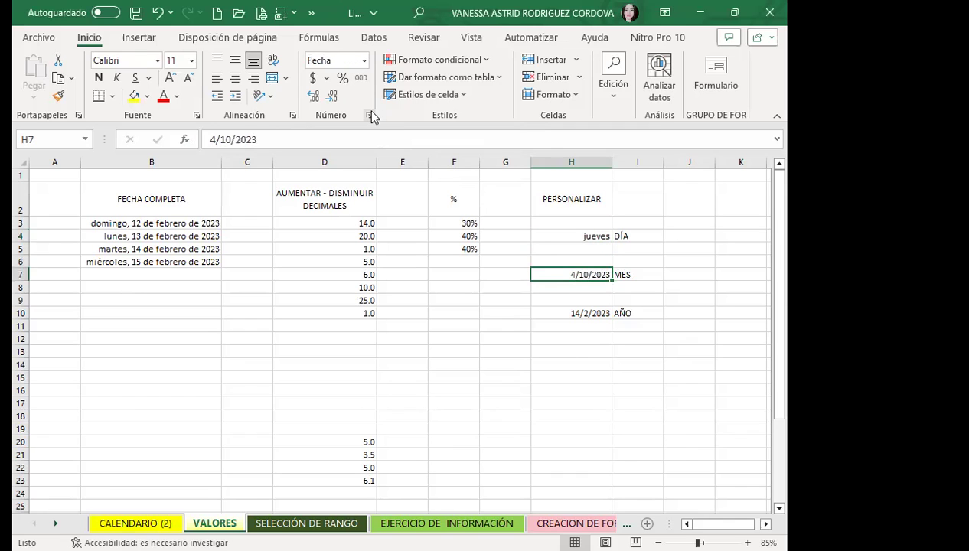
pyautogui.click(372, 115)
pyautogui.click(157, 242)
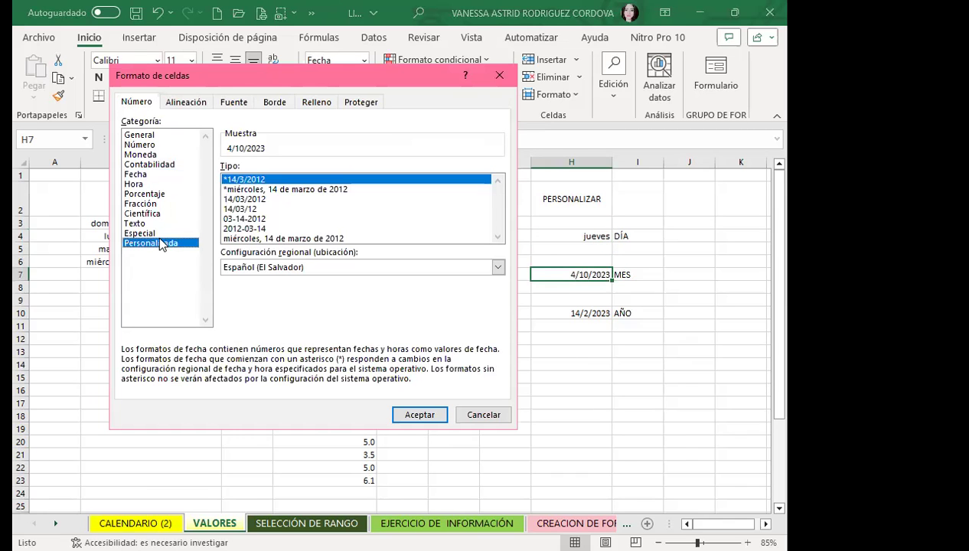
pyautogui.doubleClick(245, 180)
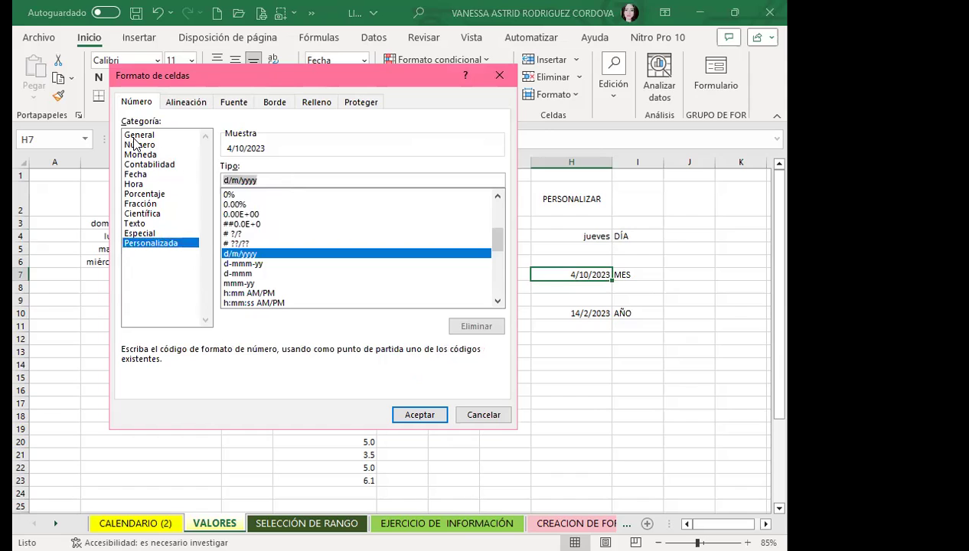
pyautogui.write('NN')
pyautogui.press('BackSpace')
pyautogui.press('BackSpace')
pyautogui.write('MMMM')
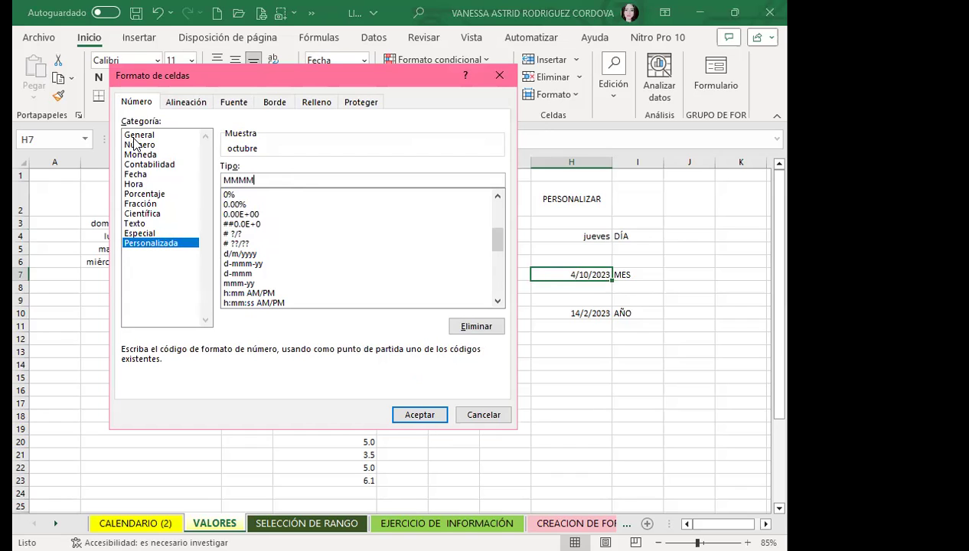
pyautogui.click(434, 418)
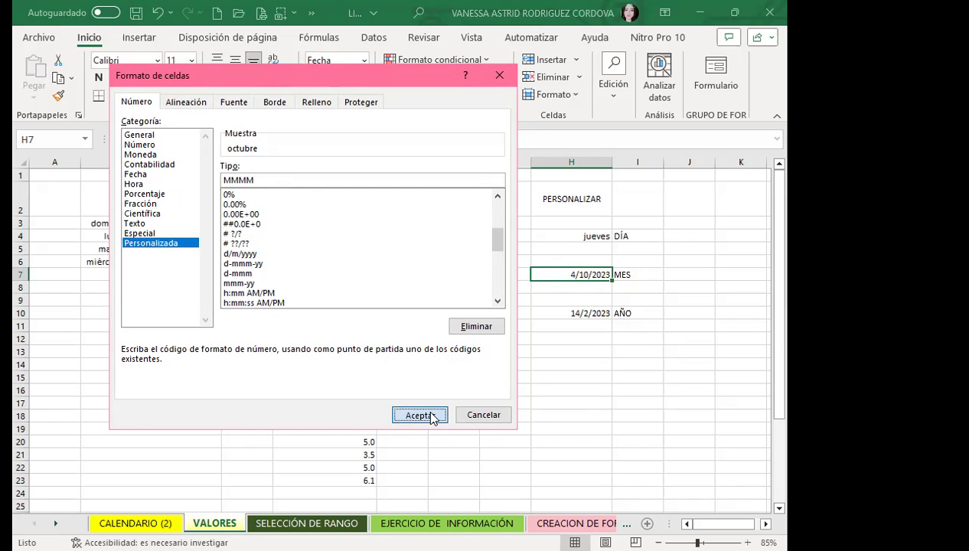
# - Give H10 (14/2/2023) the custom format YYYY so it displays 2023
pyautogui.click(569, 309)
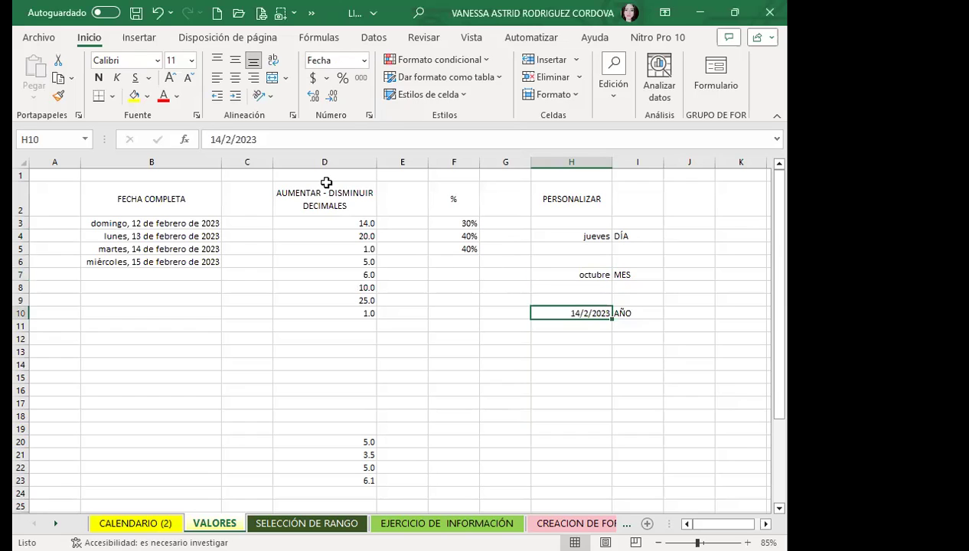
pyautogui.click(370, 117)
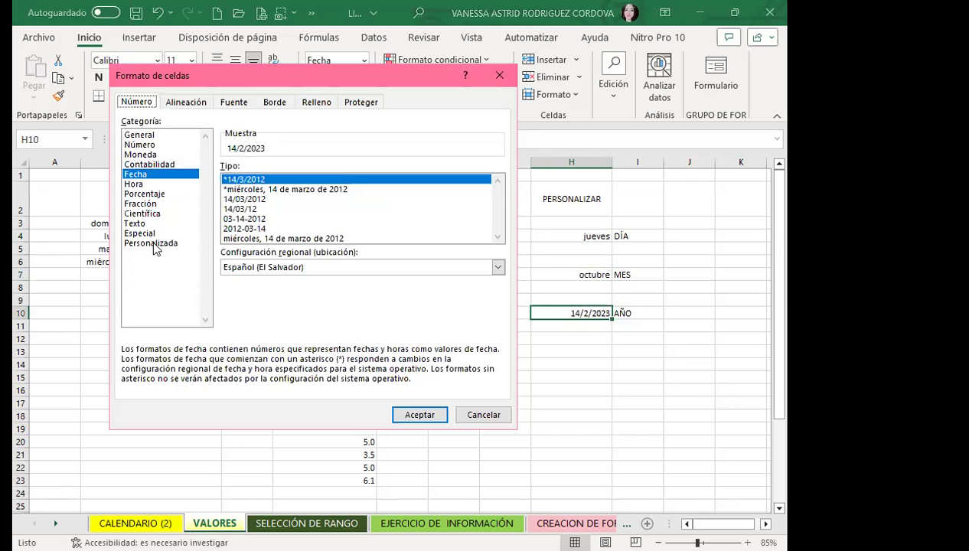
pyautogui.click(157, 243)
pyautogui.doubleClick(236, 180)
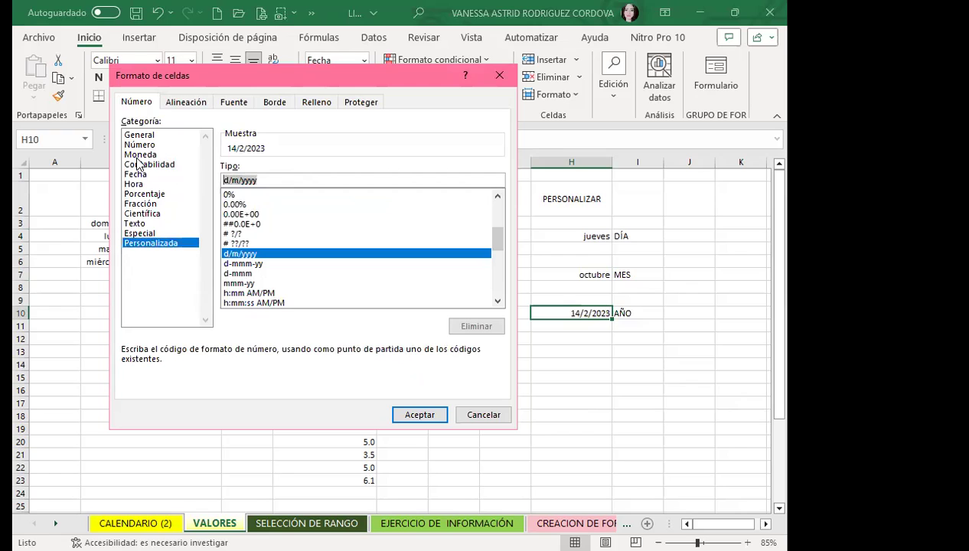
pyautogui.write('YY')
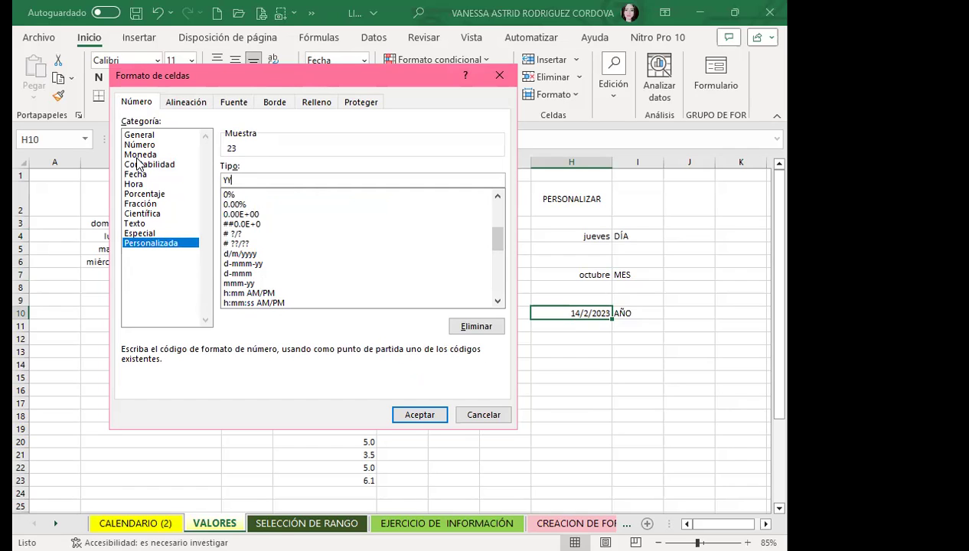
pyautogui.write('Y')
pyautogui.write('Y')
pyautogui.click(411, 416)
pyautogui.click(558, 336)
pyautogui.click(559, 316)
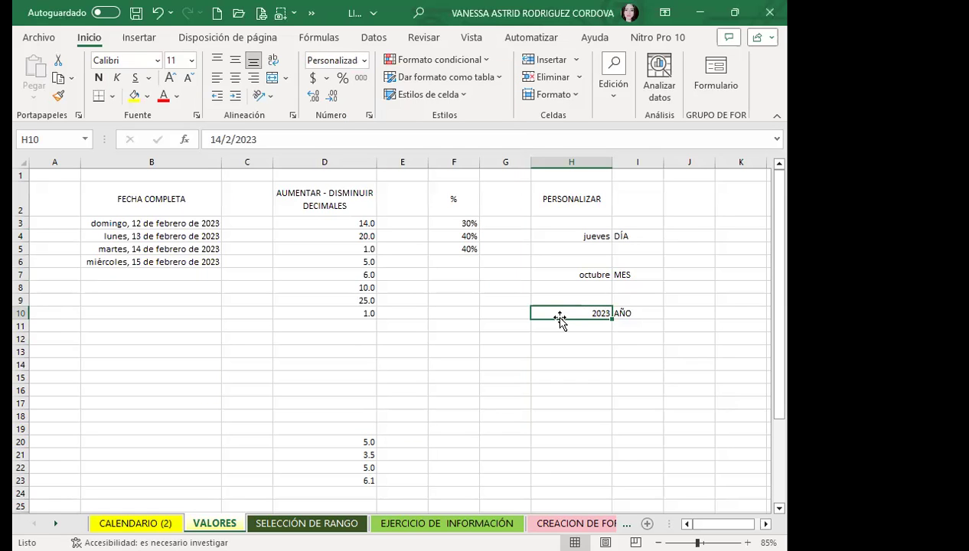
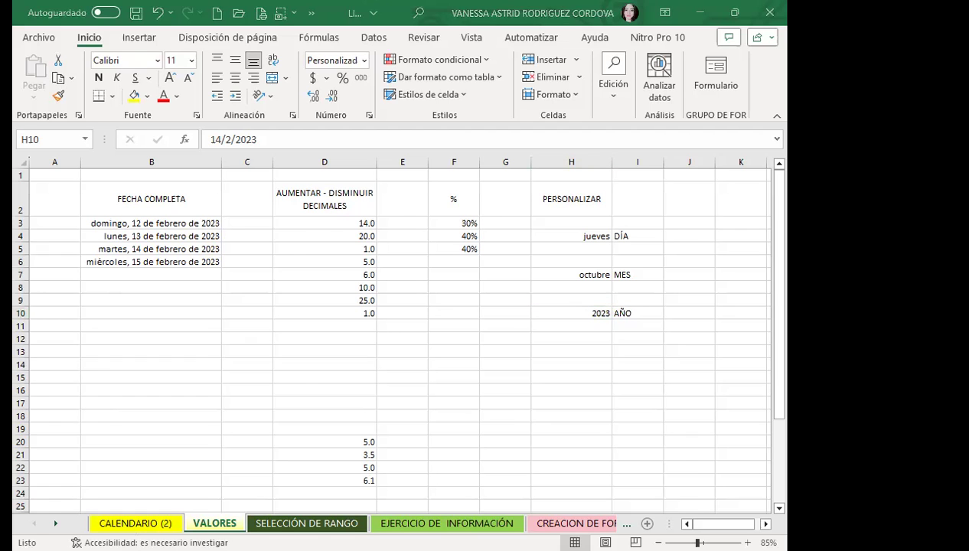
# - On the CALENDARIO (2) sheet, drag the instruction picture left so its edge sits at column G
pyautogui.click(134, 523)
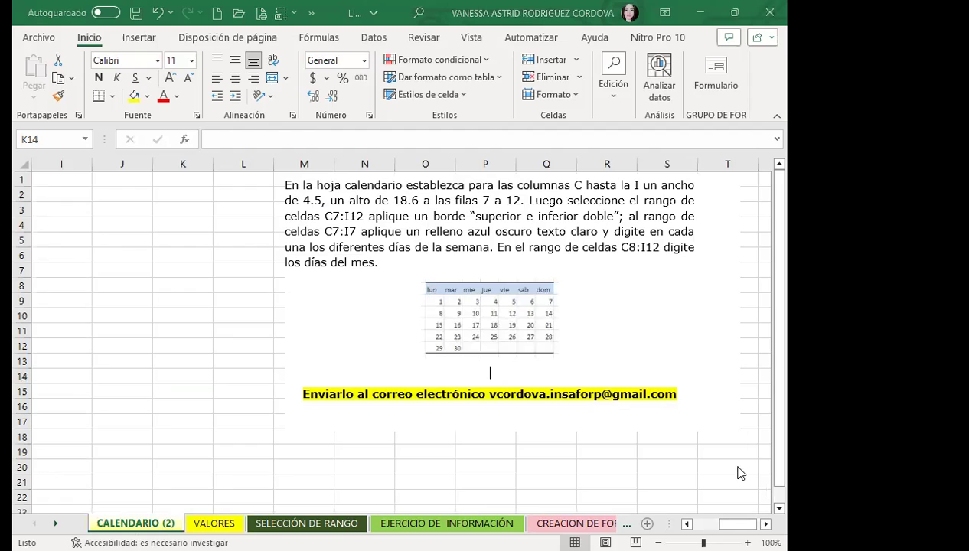
pyautogui.moveTo(737, 523)
pyautogui.mouseDown()
pyautogui.moveTo(709, 524)
pyautogui.moveTo(754, 524)
pyautogui.mouseUp()
pyautogui.click(391, 315)
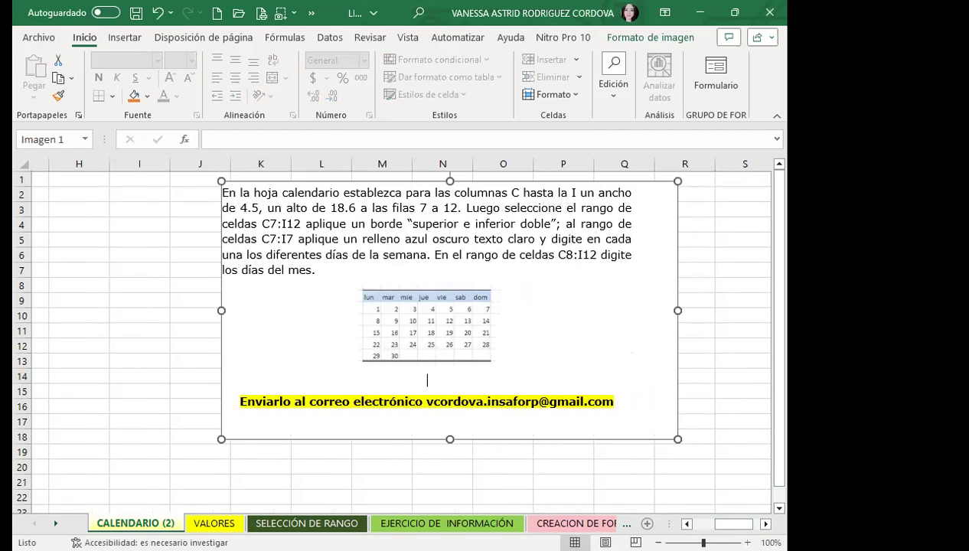
pyautogui.moveTo(733, 524); pyautogui.dragTo(712, 523)
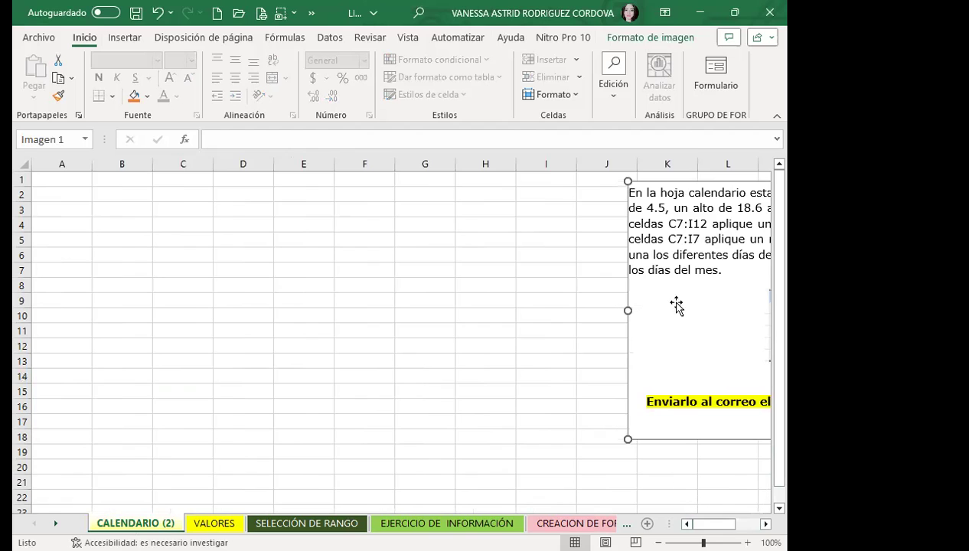
pyautogui.moveTo(677, 305); pyautogui.dragTo(486, 321)
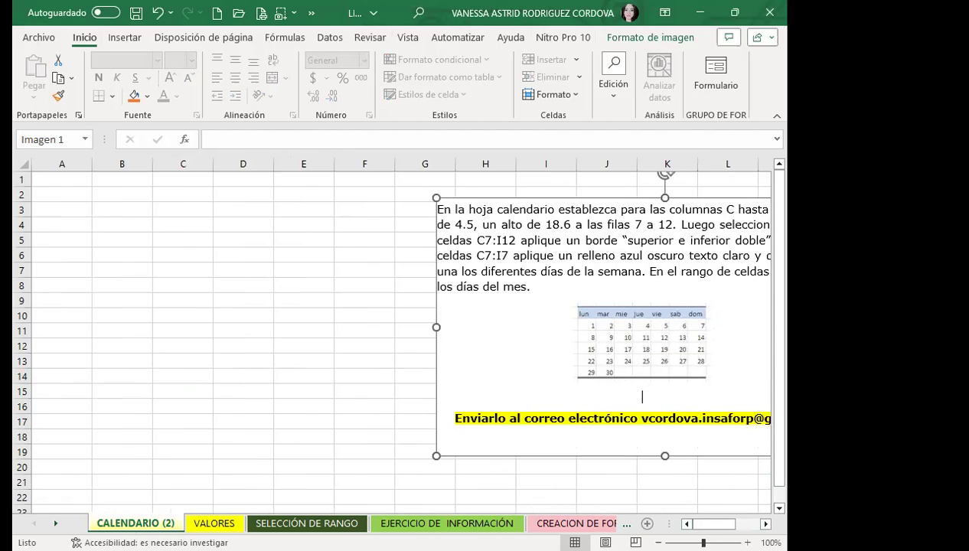
pyautogui.click(282, 300)
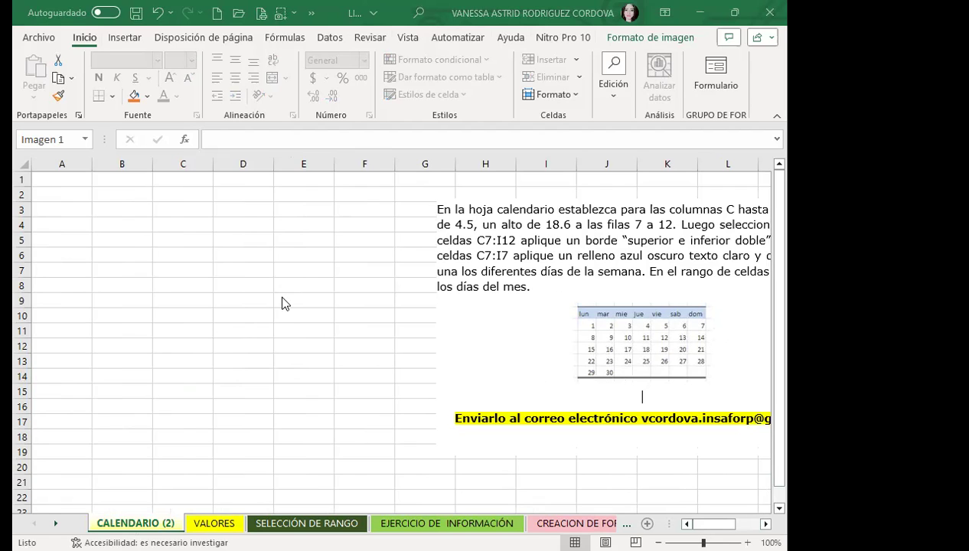
# - Crop the instruction picture's bottom up to about row 14, removing the highlighted e-mail line
pyautogui.click(567, 345)
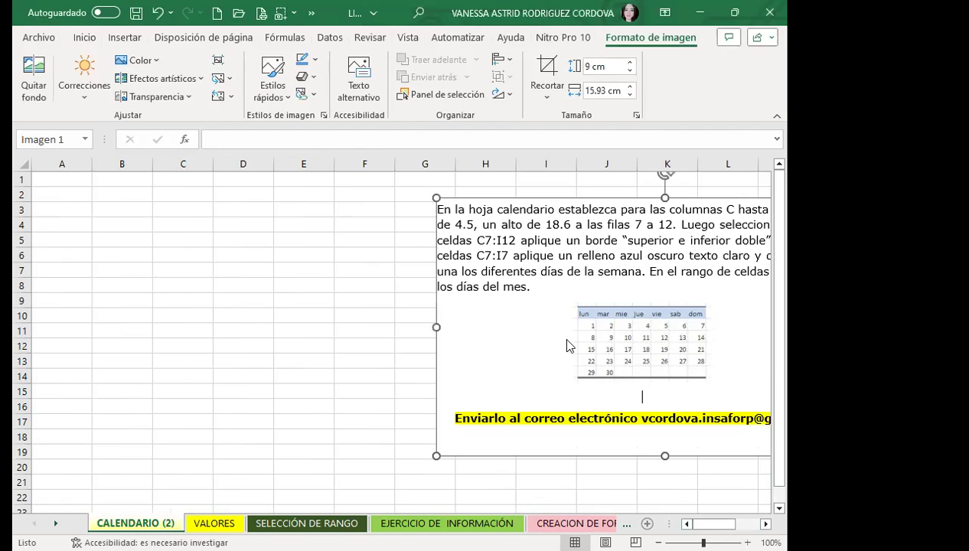
pyautogui.click(547, 73)
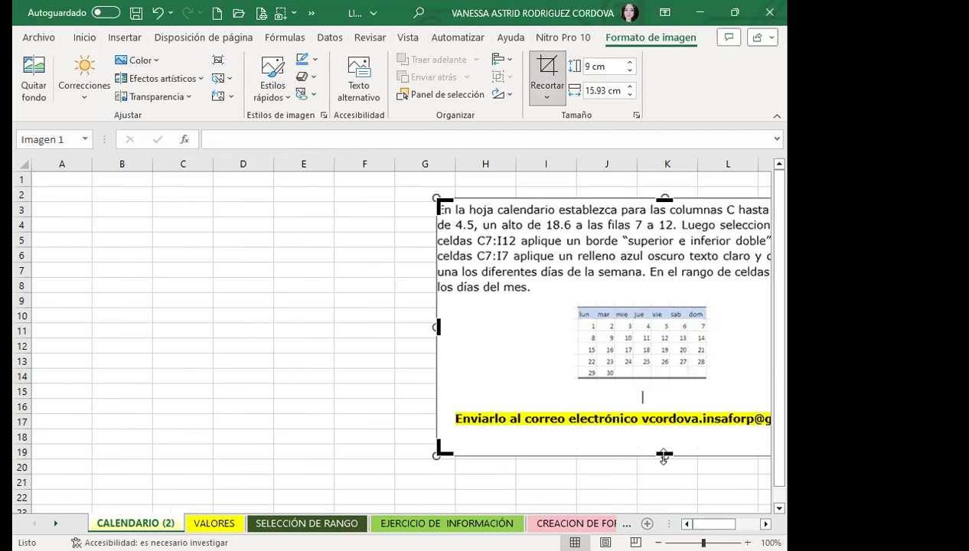
pyautogui.moveTo(660, 457); pyautogui.dragTo(655, 385)
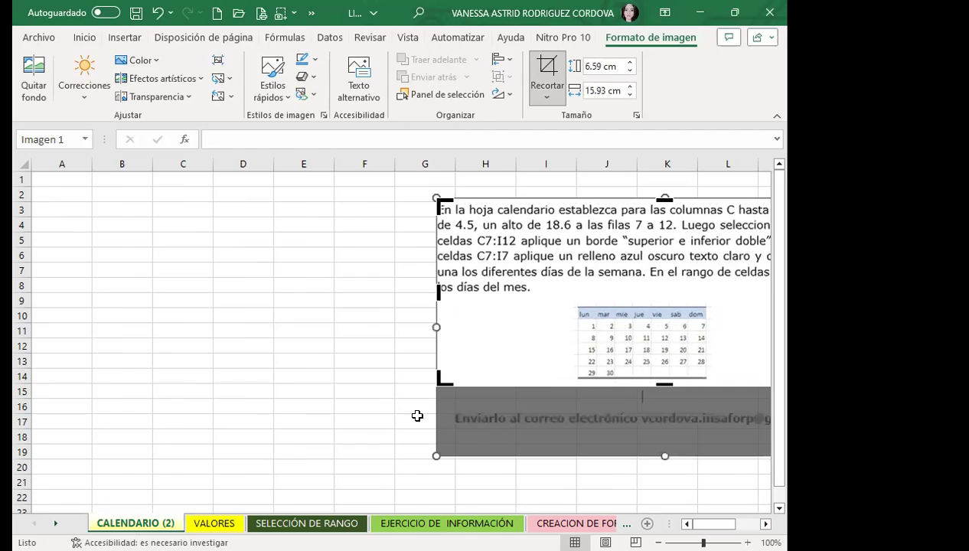
pyautogui.click(370, 386)
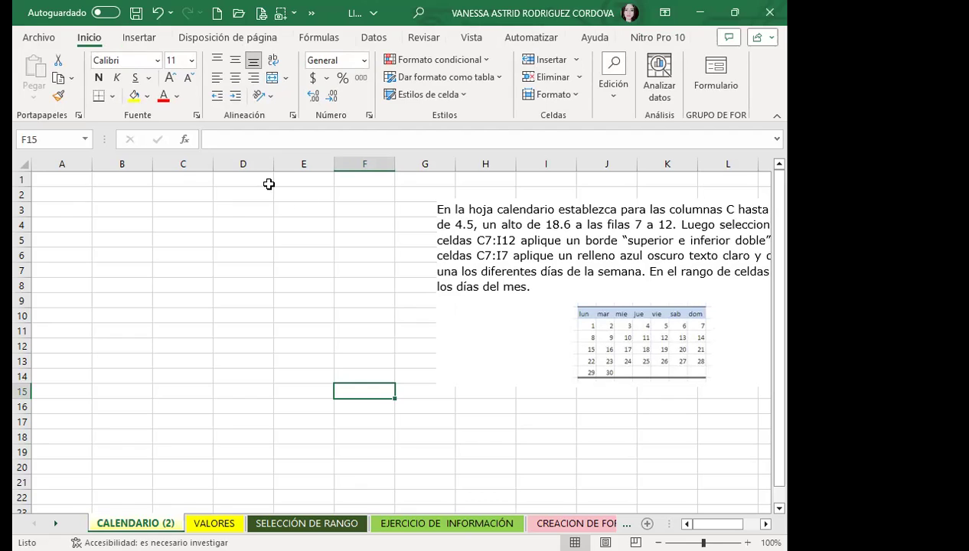
pyautogui.click(182, 195)
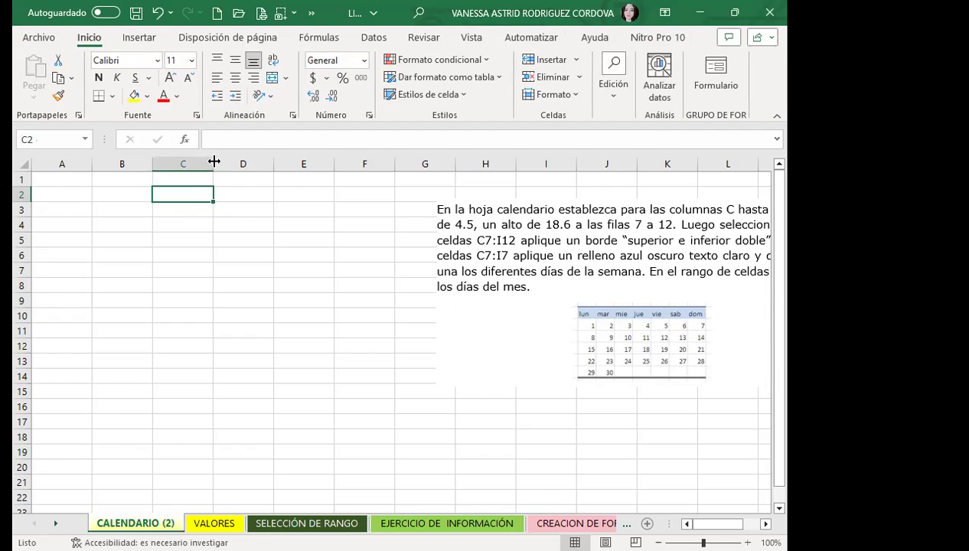
# - Set columns C through I to width 4.5, then move the picture back near J3
pyautogui.click(555, 290)
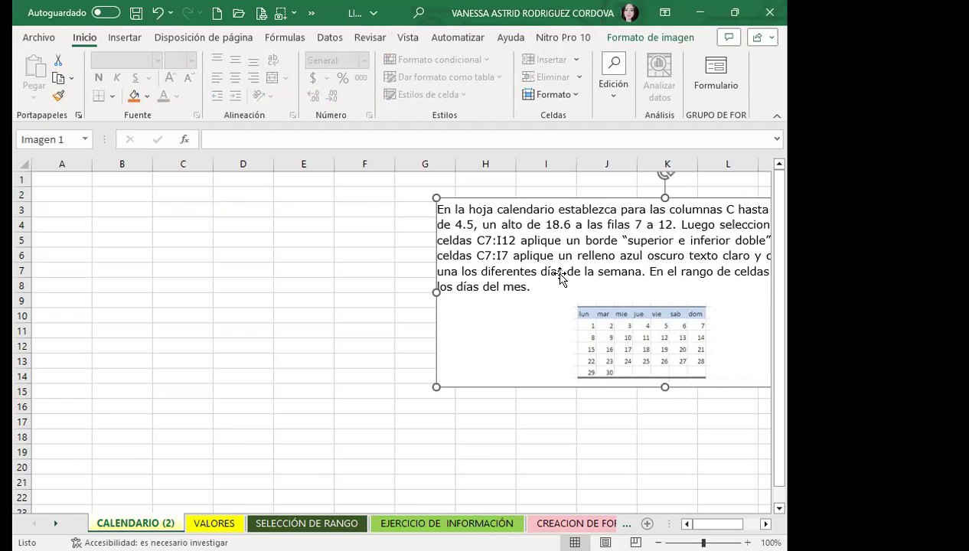
pyautogui.moveTo(595, 335); pyautogui.dragTo(325, 454)
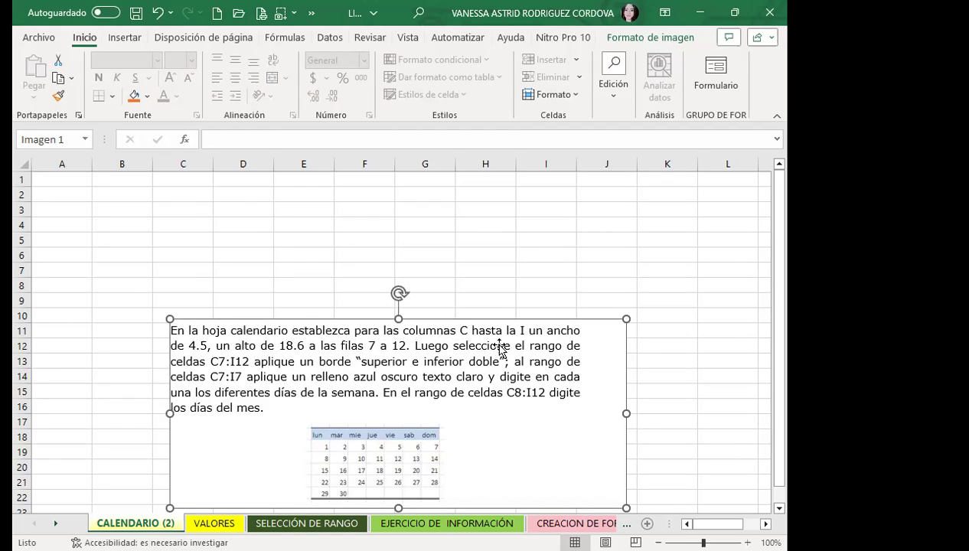
pyautogui.click(192, 164)
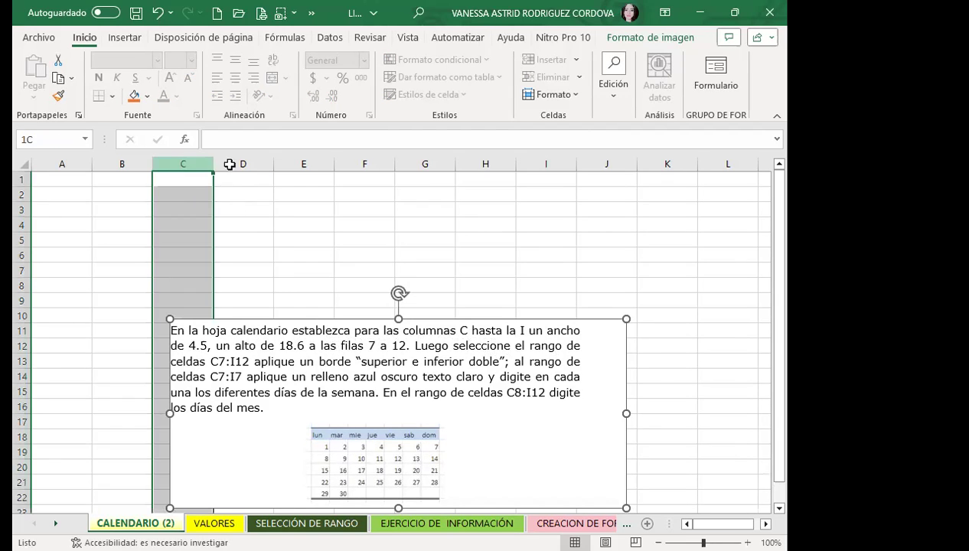
pyautogui.moveTo(229, 164); pyautogui.dragTo(536, 163)
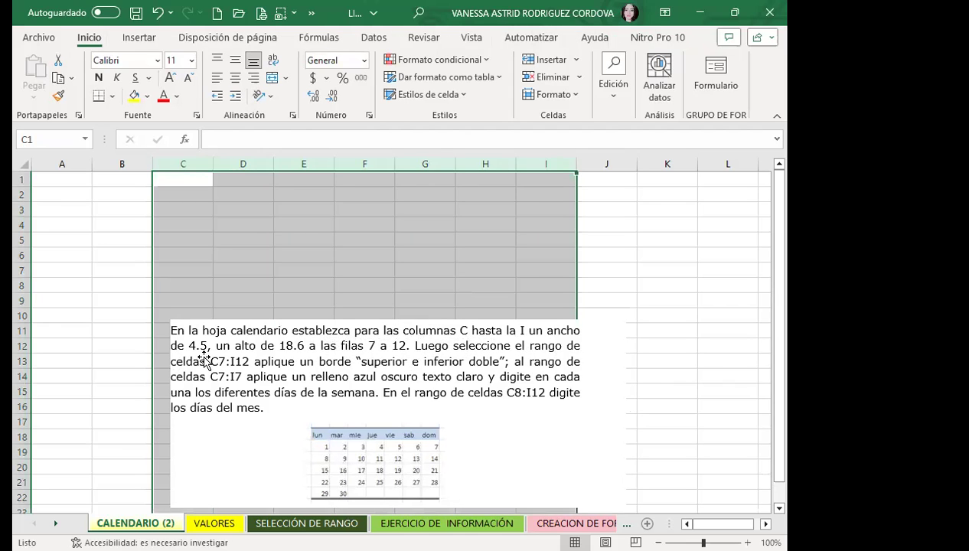
pyautogui.click(576, 96)
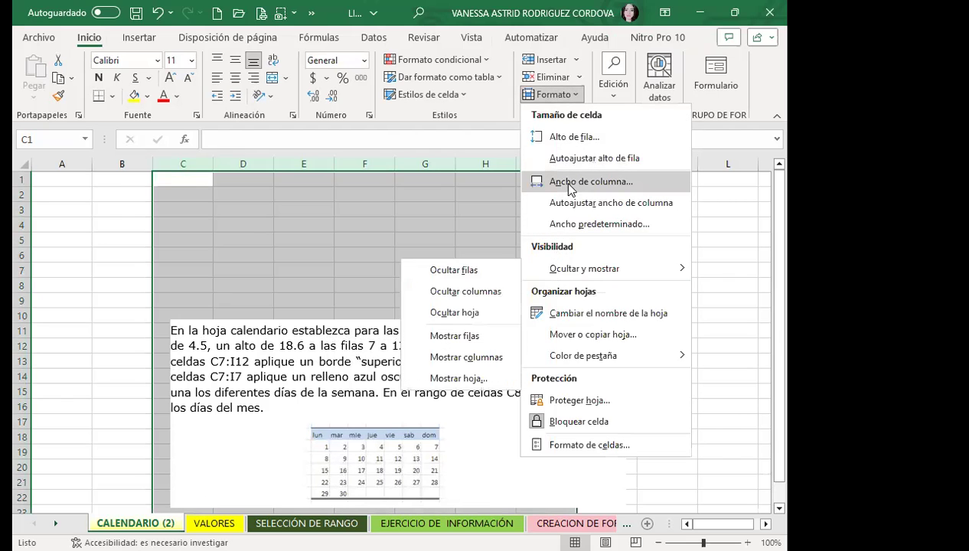
pyautogui.click(569, 183)
pyautogui.write('4.5')
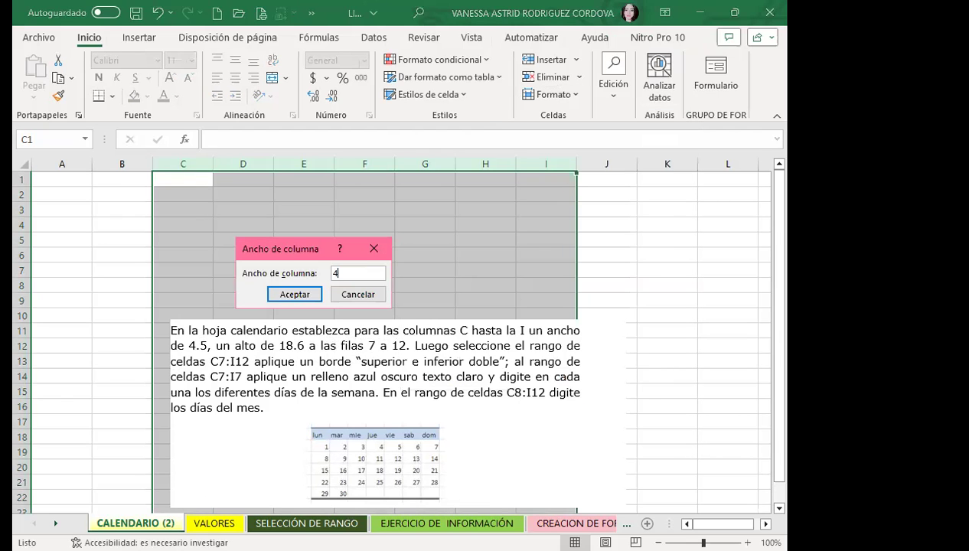
pyautogui.click(292, 295)
pyautogui.moveTo(281, 363)
pyautogui.mouseDown()
pyautogui.moveTo(498, 248)
pyautogui.moveTo(428, 260)
pyautogui.mouseUp()
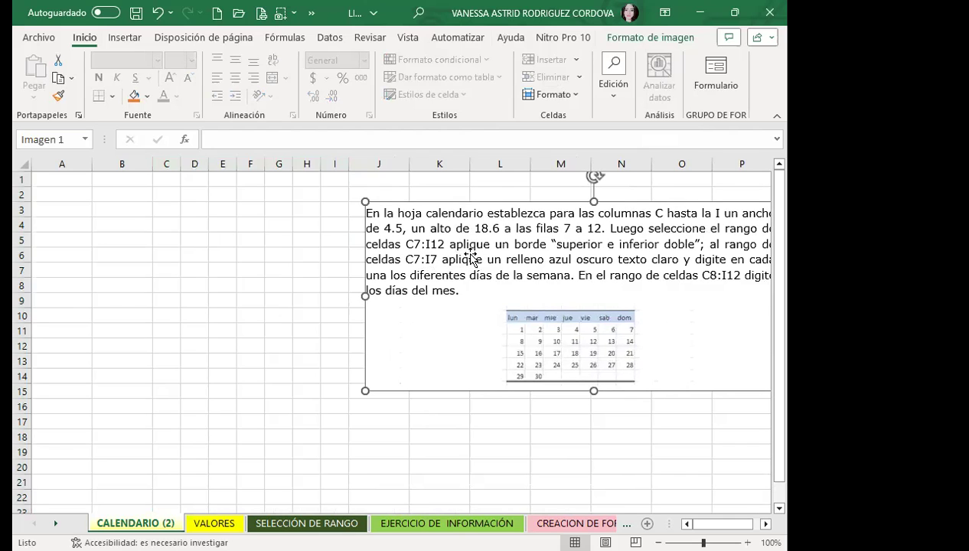
# - Shift the picture to column I and set rows 7–12 to a height of 18.6
pyautogui.moveTo(544, 247)
pyautogui.mouseDown()
pyautogui.moveTo(487, 245)
pyautogui.moveTo(512, 232)
pyautogui.mouseUp()
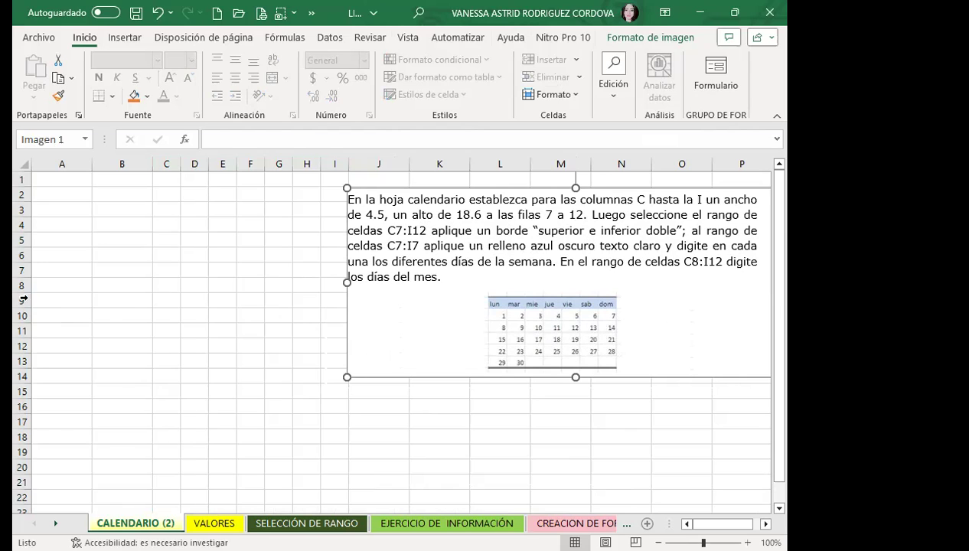
pyautogui.moveTo(25, 270); pyautogui.dragTo(17, 346)
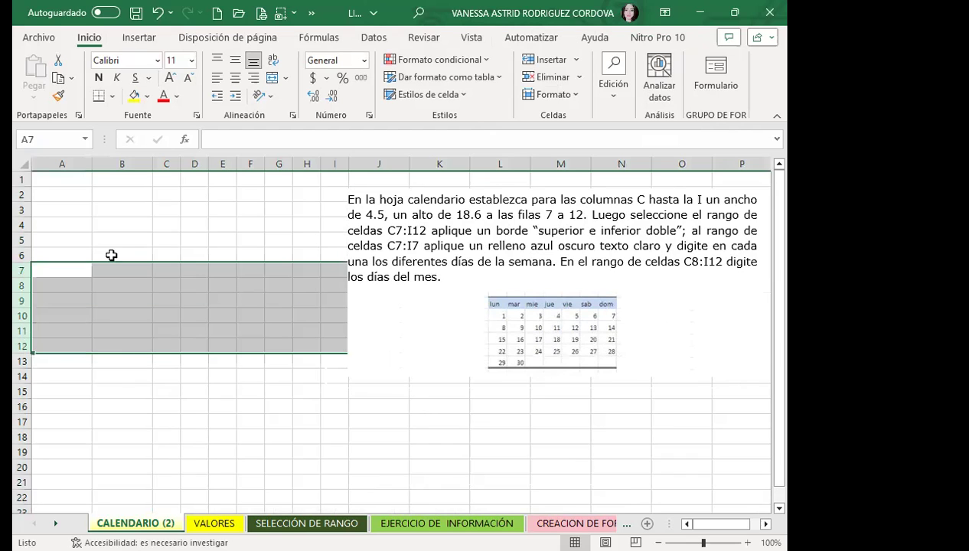
pyautogui.click(567, 94)
pyautogui.click(554, 134)
pyautogui.write('18.6')
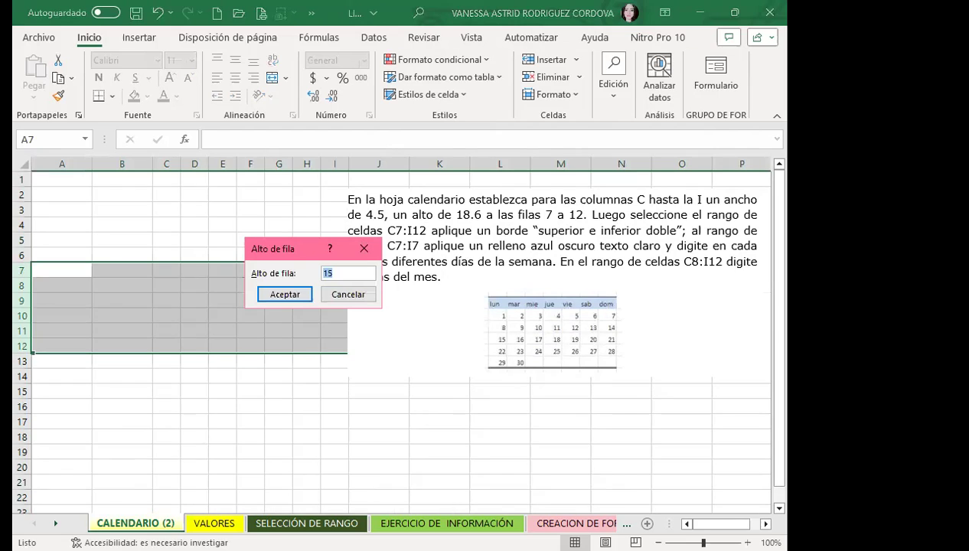
pyautogui.click(287, 295)
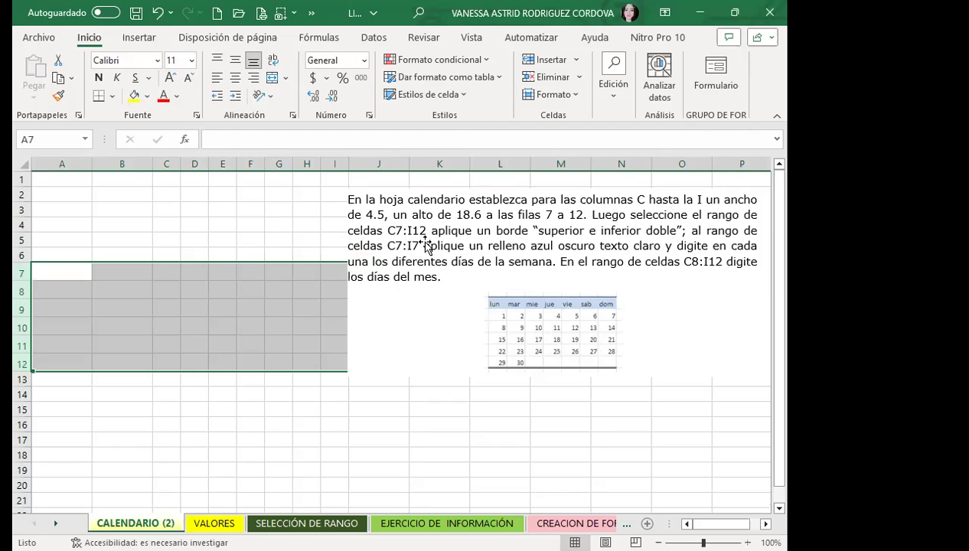
# - Apply a top and double bottom border to C7:I12
pyautogui.moveTo(166, 276); pyautogui.dragTo(329, 363)
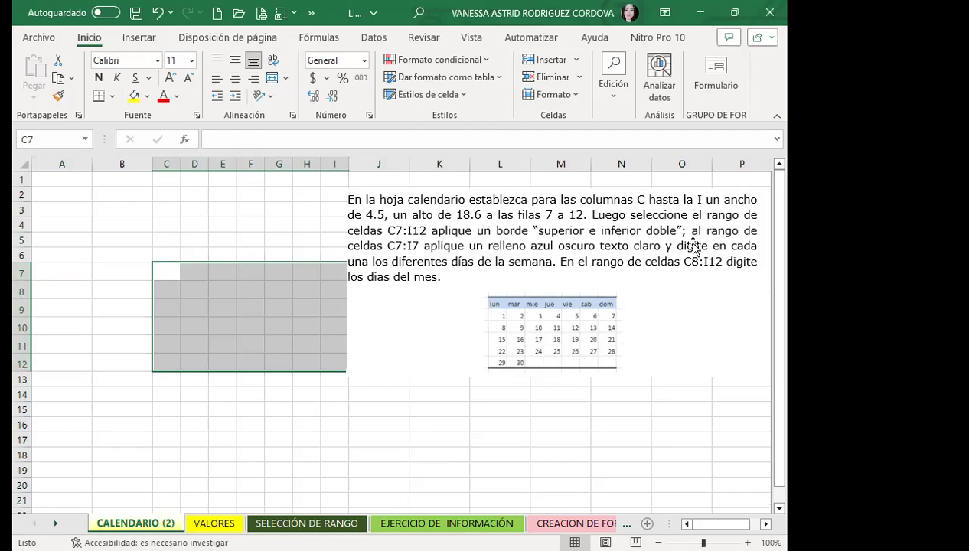
pyautogui.click(113, 97)
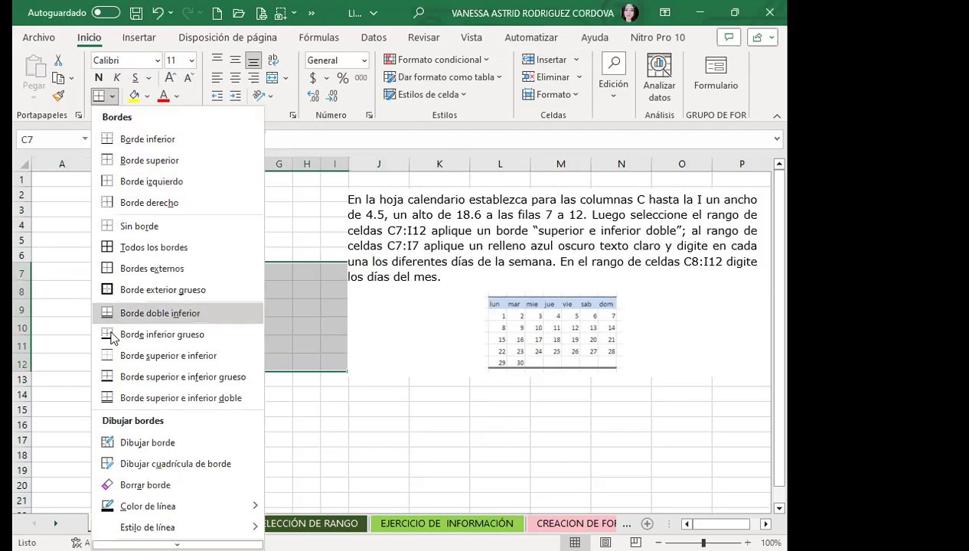
pyautogui.click(188, 398)
pyautogui.click(226, 393)
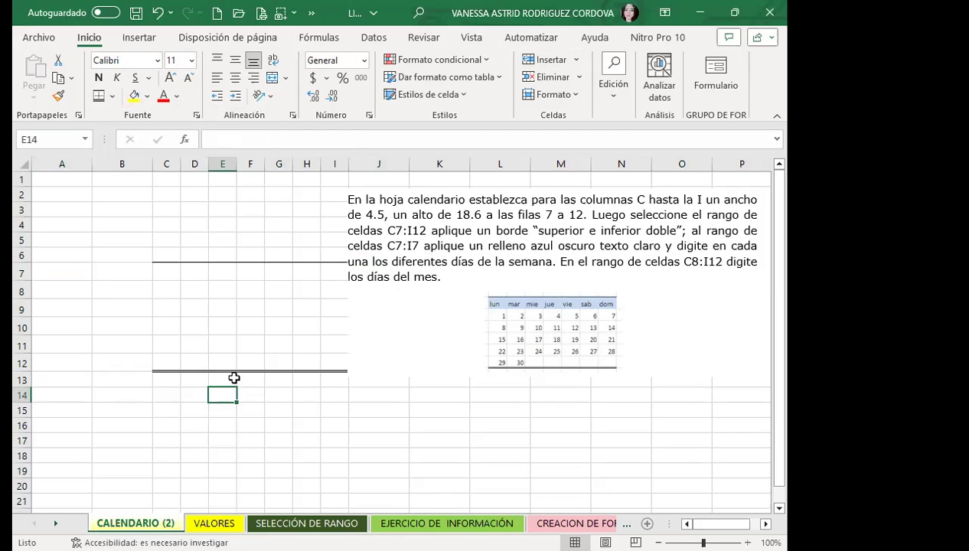
pyautogui.moveTo(166, 271); pyautogui.dragTo(337, 266)
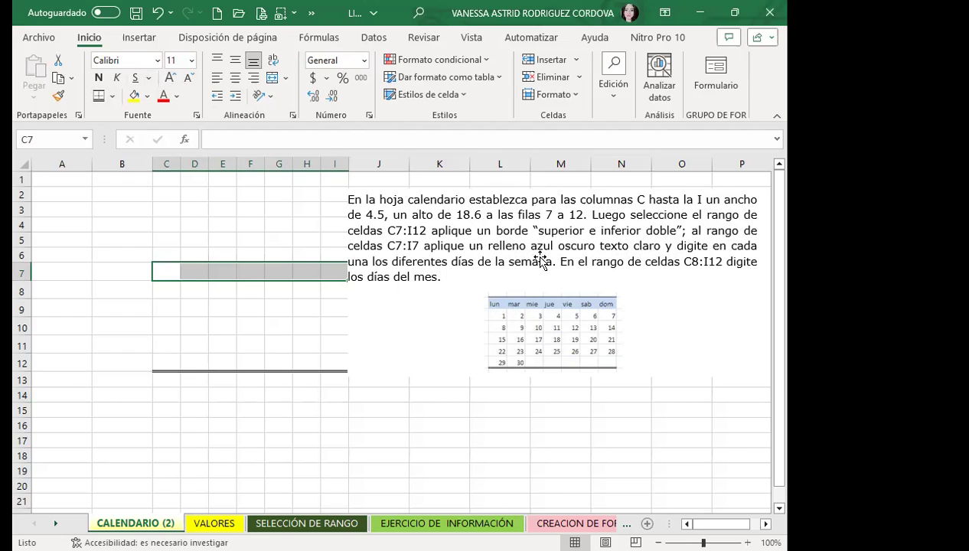
# - Fill C7:I7 with Azul, Énfasis 1, Claro 80%
pyautogui.click(148, 97)
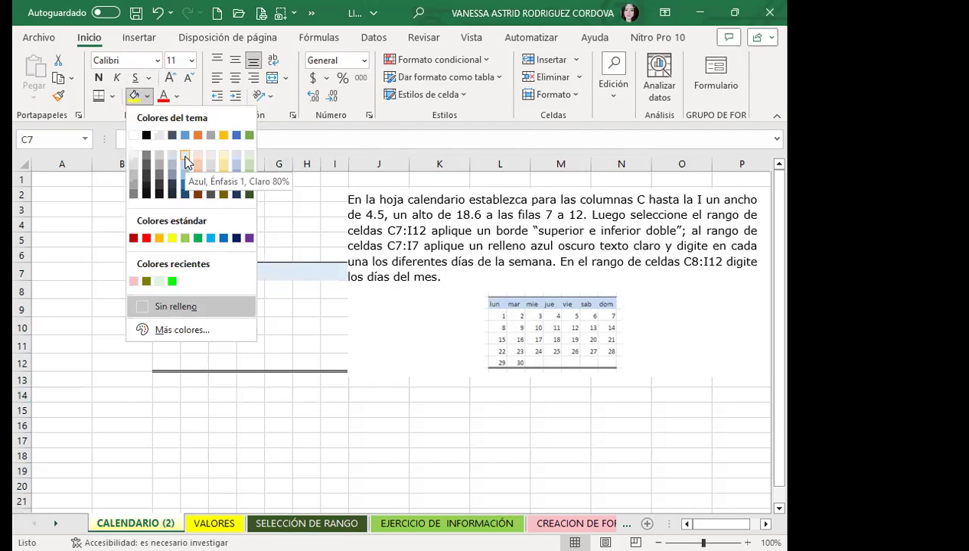
pyautogui.click(185, 158)
pyautogui.click(288, 328)
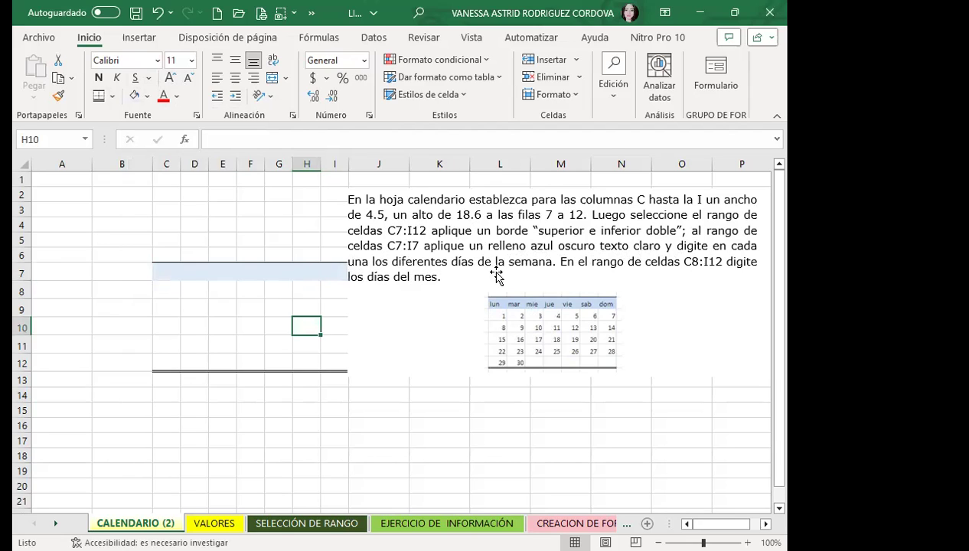
pyautogui.click(168, 273)
# - Enter LUN. in C7, auto-fill weekdays through DOM. in I7, and nudge the picture right
pyautogui.write('LUN.')
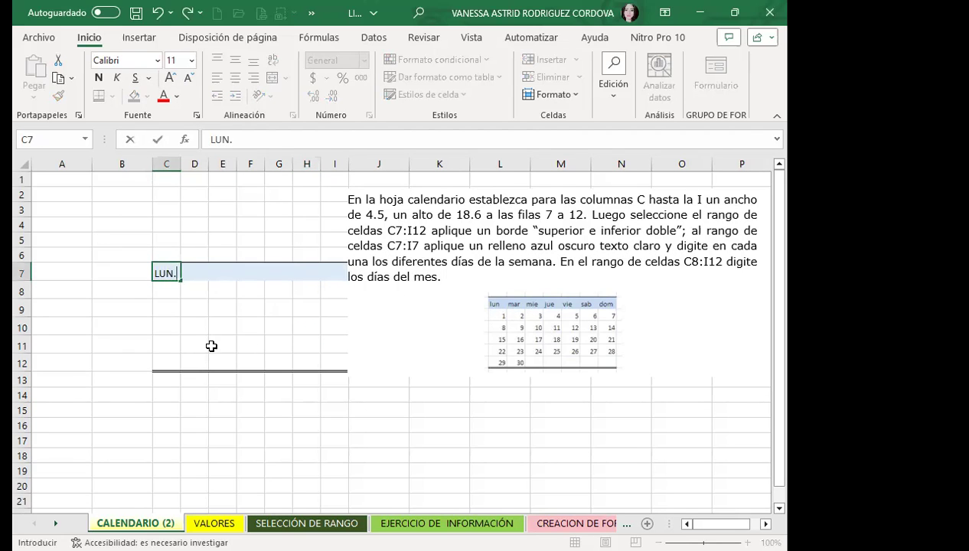
pyautogui.click(175, 304)
pyautogui.click(167, 277)
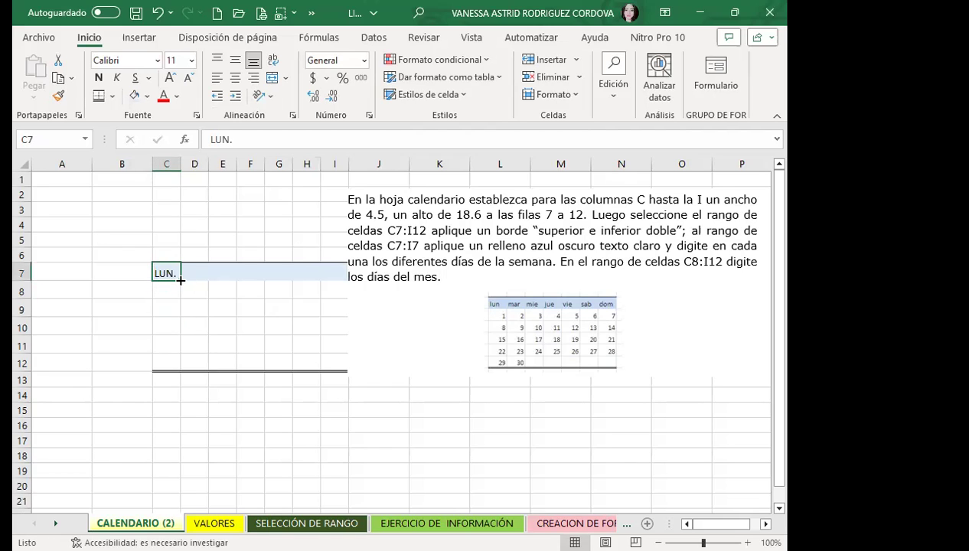
pyautogui.moveTo(181, 281); pyautogui.dragTo(221, 275)
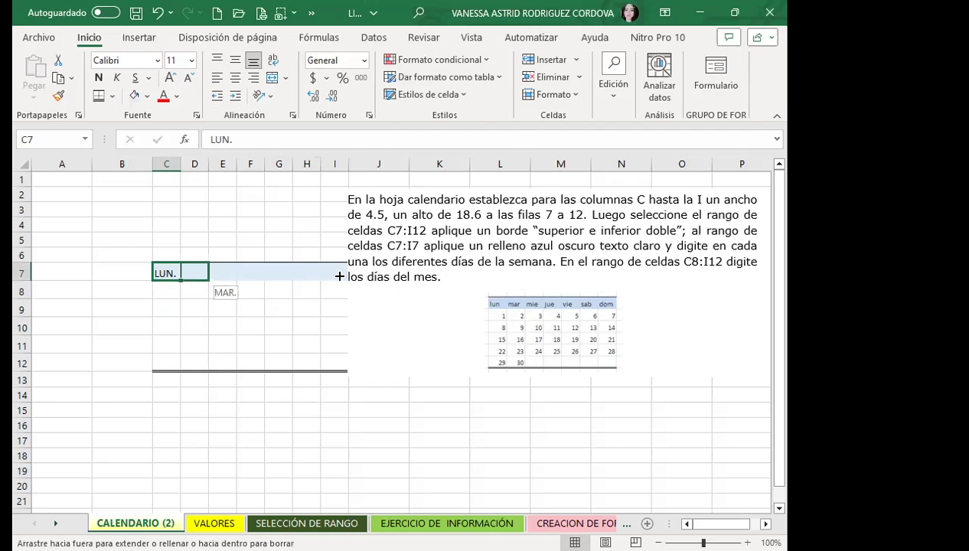
pyautogui.moveTo(340, 276); pyautogui.dragTo(340, 276)
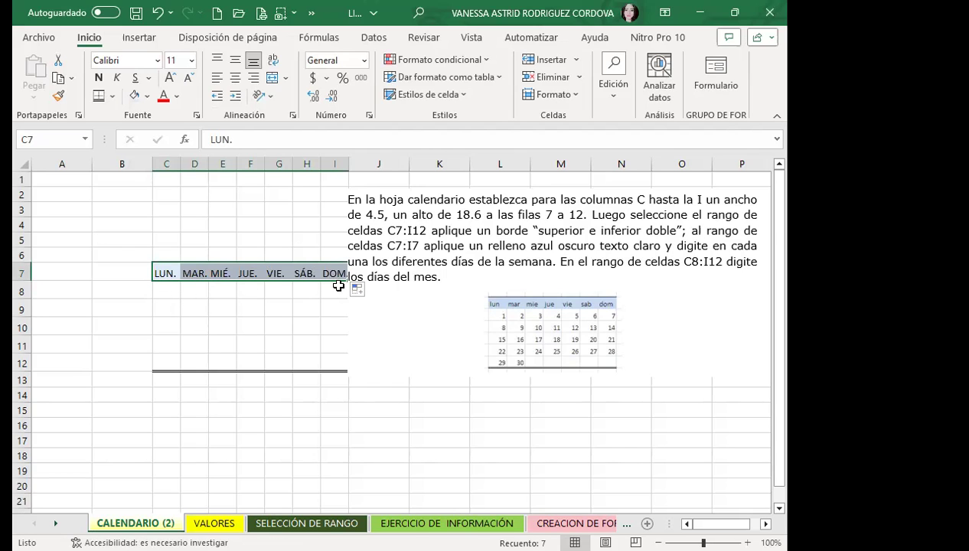
pyautogui.moveTo(438, 274); pyautogui.dragTo(453, 274)
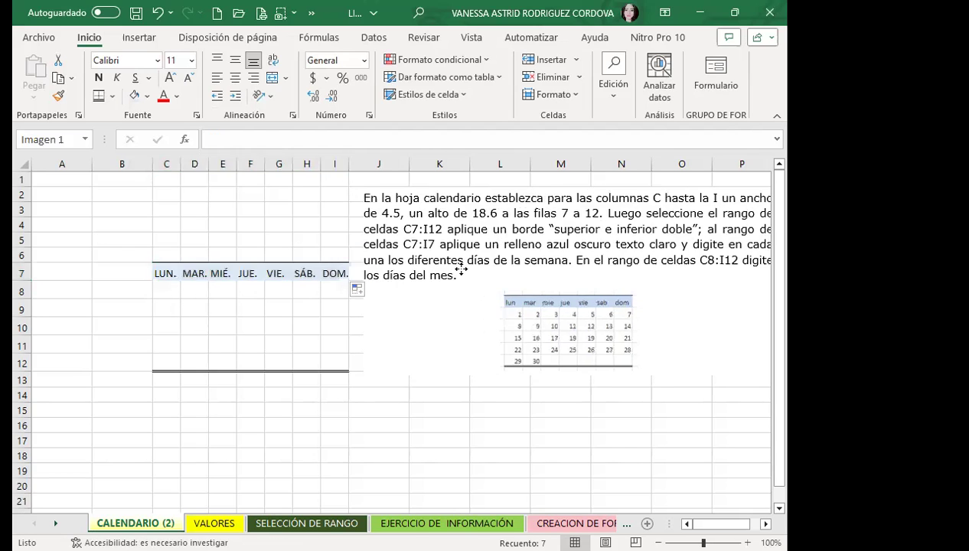
# - Enter the starting days 1, 8, 15, 22, 29 in C8:C12 and 30 in D12
pyautogui.click(167, 291)
pyautogui.write('1')
pyautogui.press('Return')
pyautogui.write('8')
pyautogui.press('Return')
pyautogui.write('15')
pyautogui.press('Return')
pyautogui.write('22')
pyautogui.press('Return')
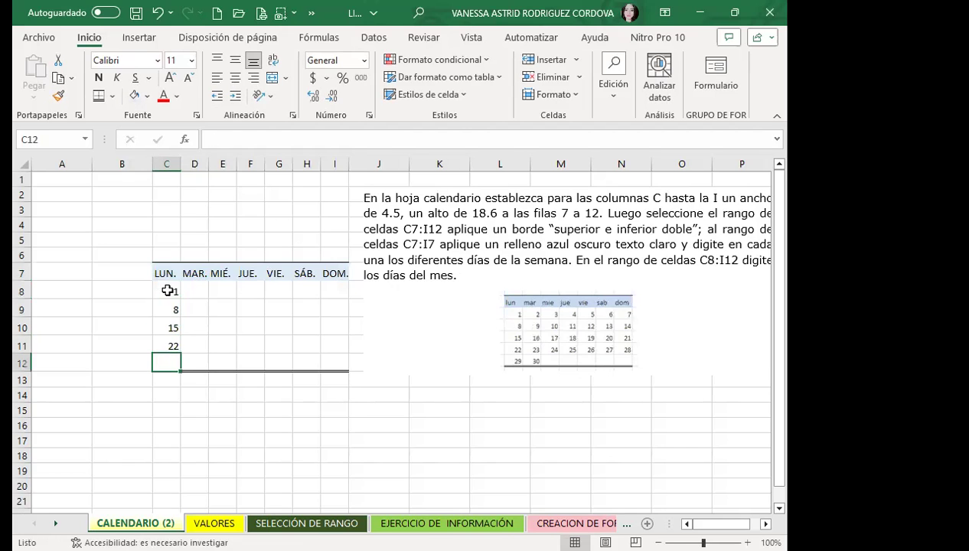
pyautogui.write('29')
pyautogui.press('Tab')
pyautogui.write('30')
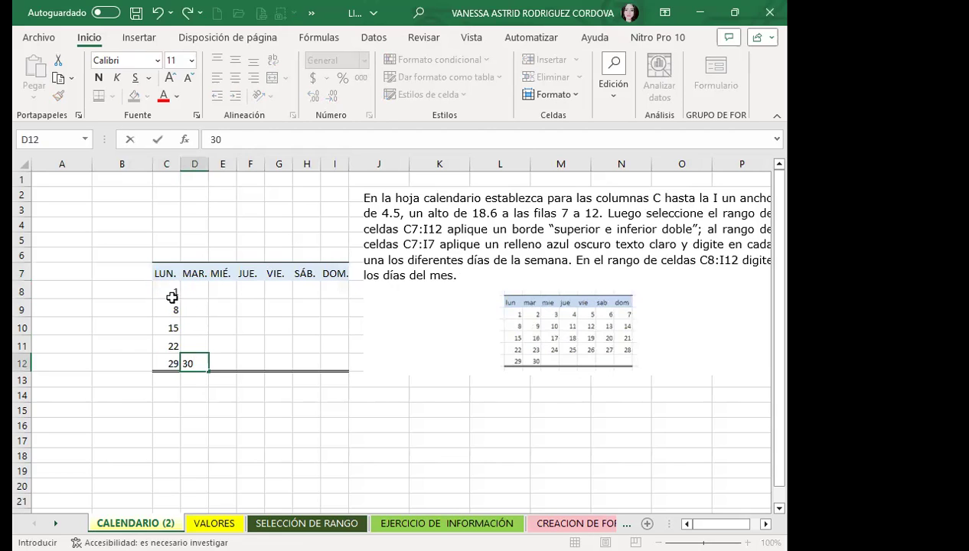
pyautogui.click(167, 292)
# - Move the picture right, then fill rows 8 and 9 as series 1–7 and 8–14
pyautogui.click(499, 248)
pyautogui.moveTo(499, 248); pyautogui.dragTo(610, 246)
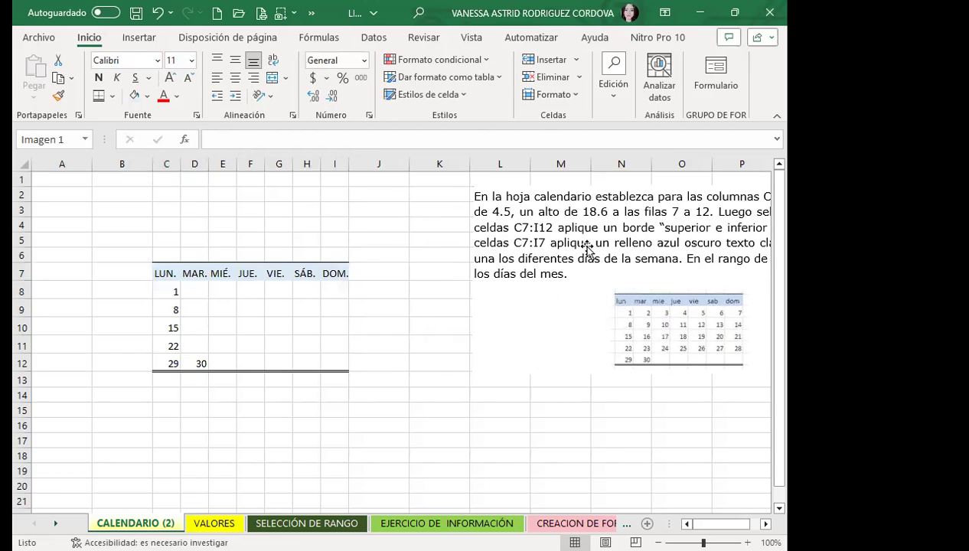
pyautogui.click(169, 292)
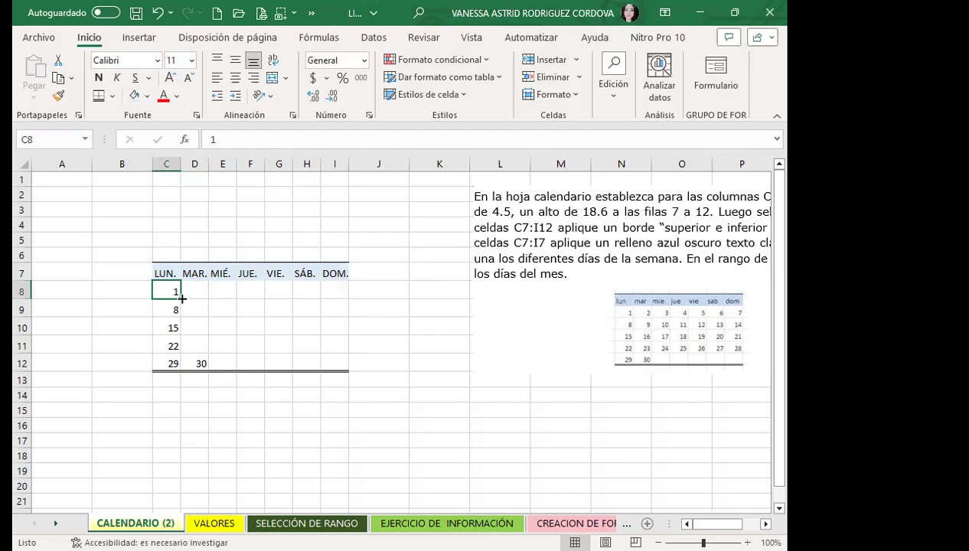
pyautogui.moveTo(182, 299); pyautogui.dragTo(302, 292)
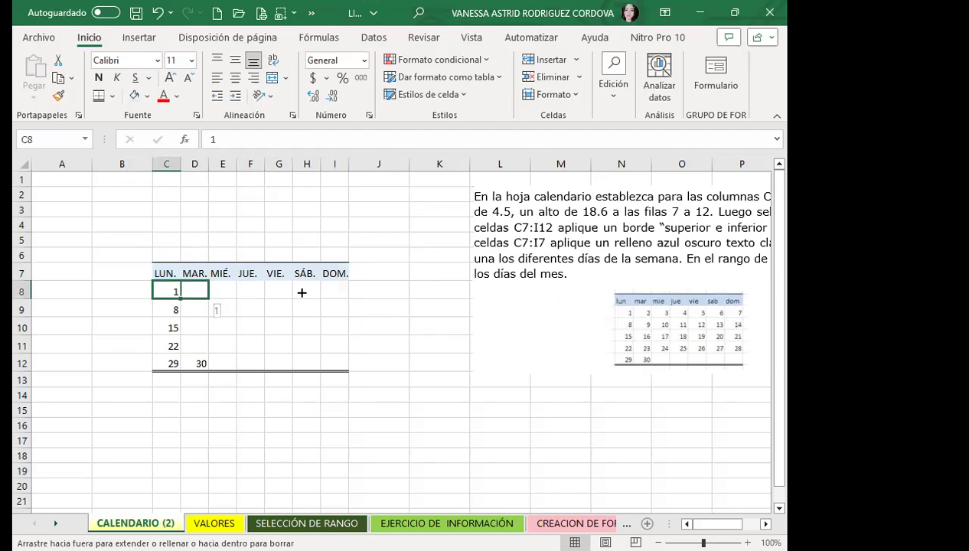
pyautogui.moveTo(195, 274); pyautogui.dragTo(173, 291)
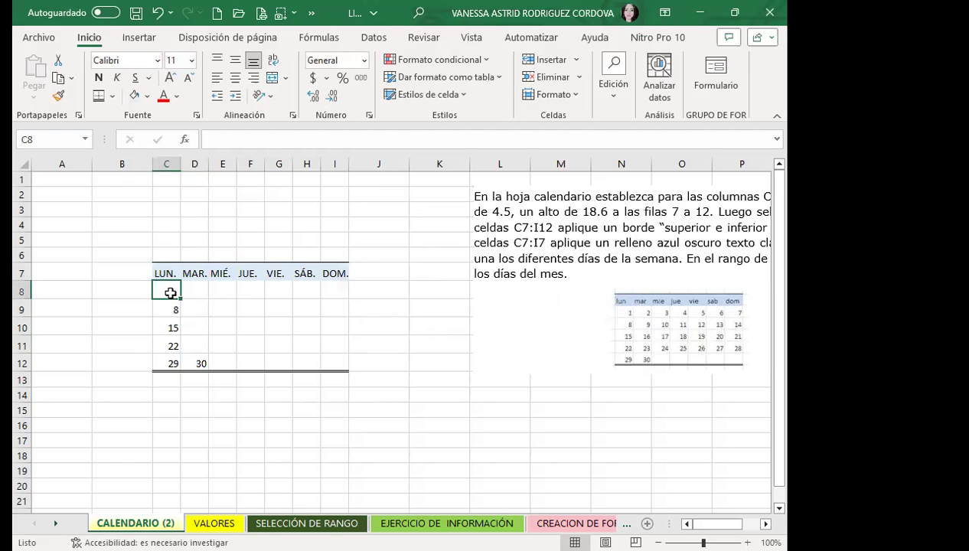
pyautogui.hotkey('ctrl', 'z')
pyautogui.moveTo(181, 298); pyautogui.dragTo(342, 299)
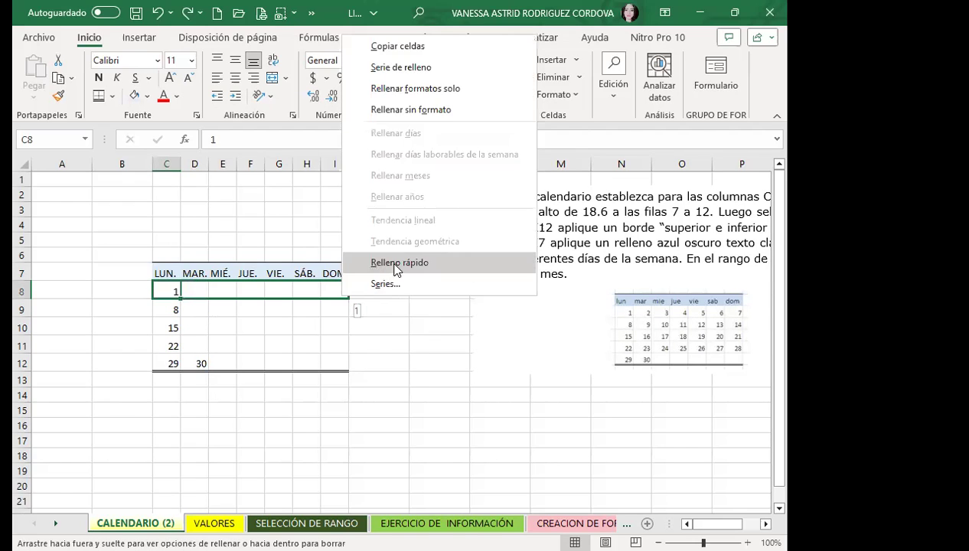
pyautogui.click(396, 67)
pyautogui.click(172, 312)
pyautogui.moveTo(180, 317); pyautogui.dragTo(343, 314)
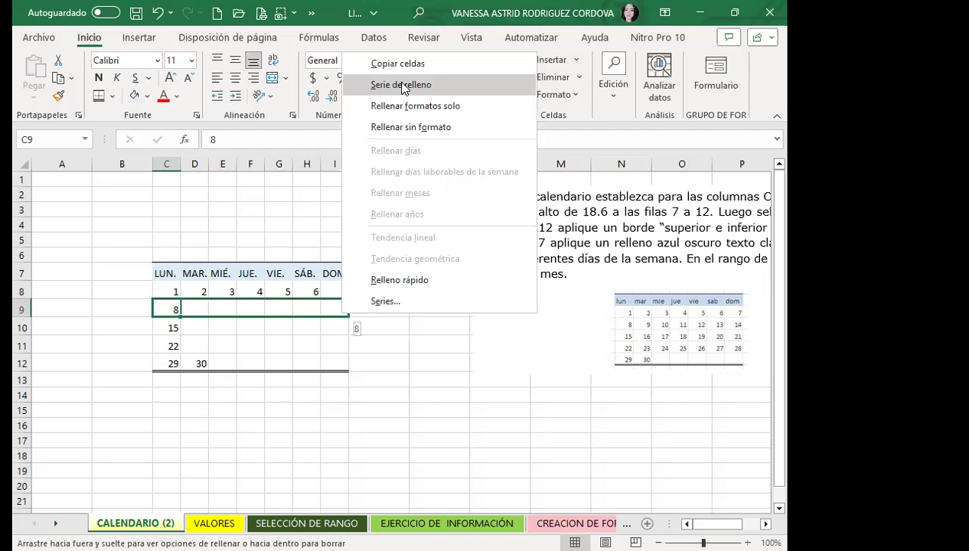
pyautogui.click(401, 85)
# - Fill rows 10 and 11 as series 15–21 and 22–28, then return the picture beside the calendar
pyautogui.click(170, 329)
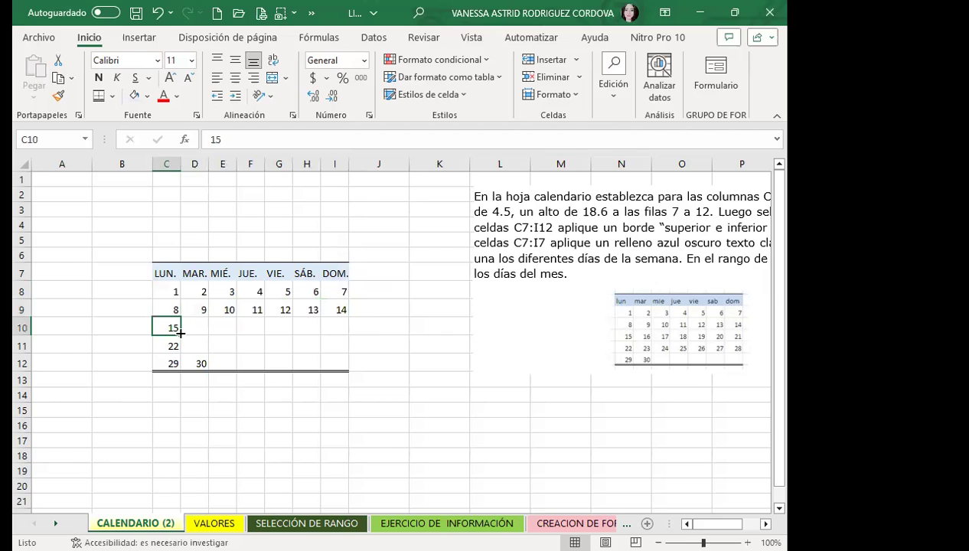
pyautogui.moveTo(197, 338); pyautogui.dragTo(341, 335)
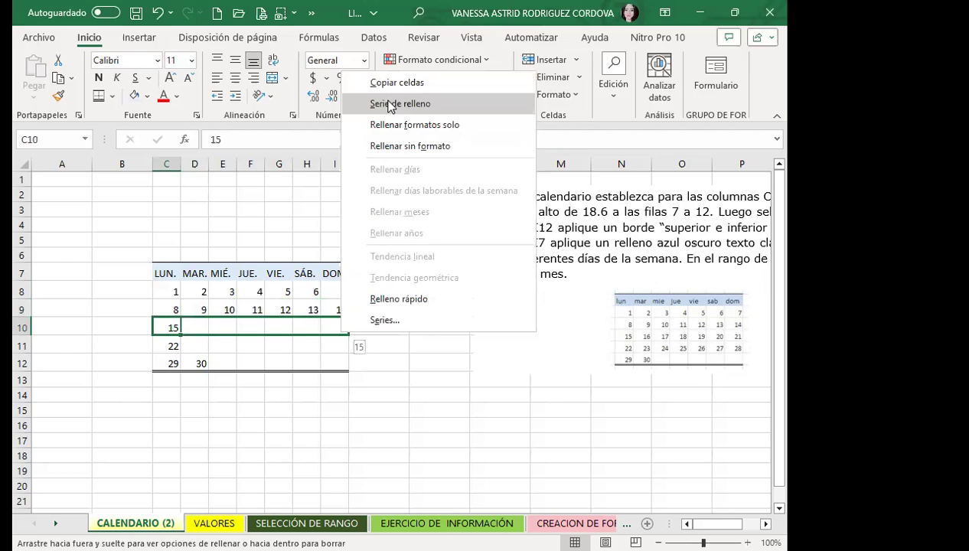
pyautogui.click(390, 104)
pyautogui.click(166, 344)
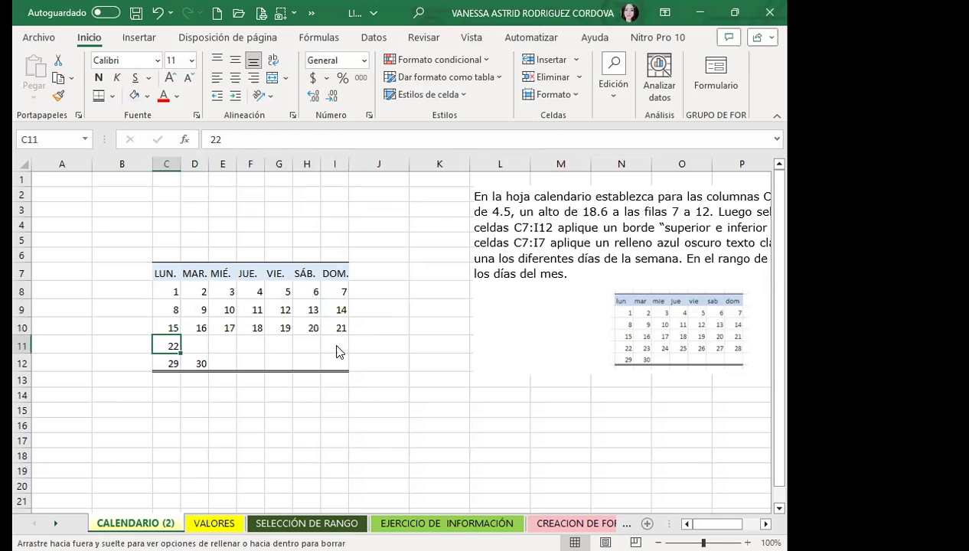
pyautogui.moveTo(354, 327); pyautogui.dragTo(346, 350)
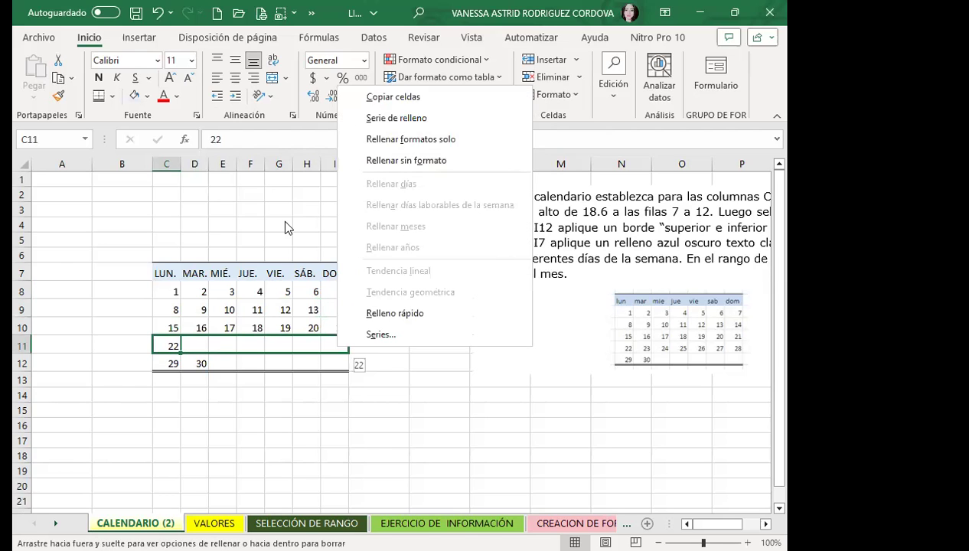
pyautogui.click(394, 117)
pyautogui.click(219, 409)
pyautogui.moveTo(551, 306)
pyautogui.mouseDown()
pyautogui.moveTo(502, 333)
pyautogui.moveTo(454, 325)
pyautogui.mouseUp()
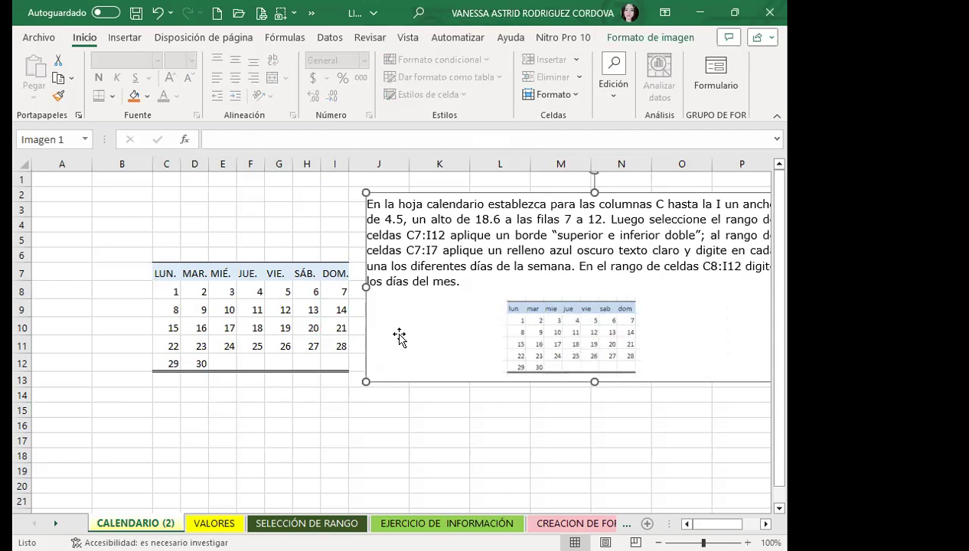
pyautogui.click(276, 324)
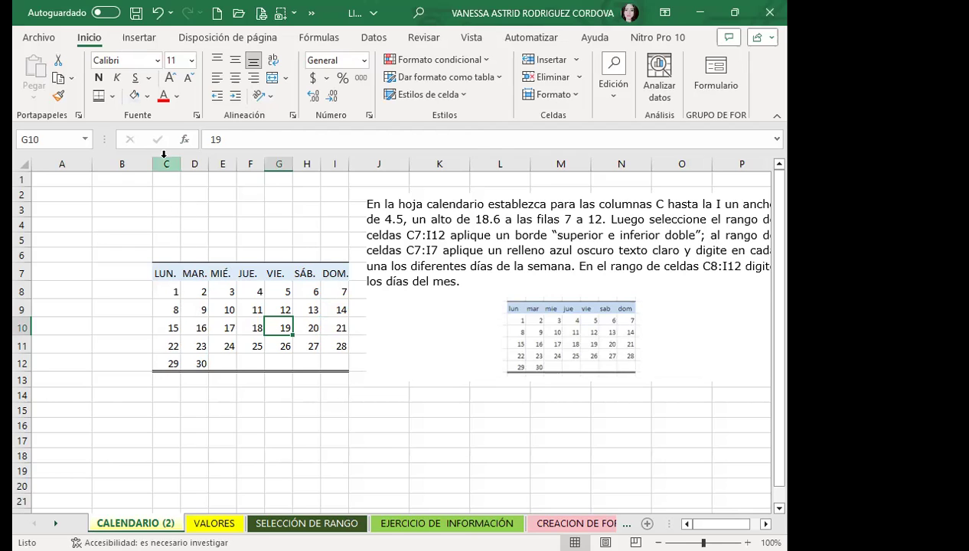
pyautogui.click(229, 425)
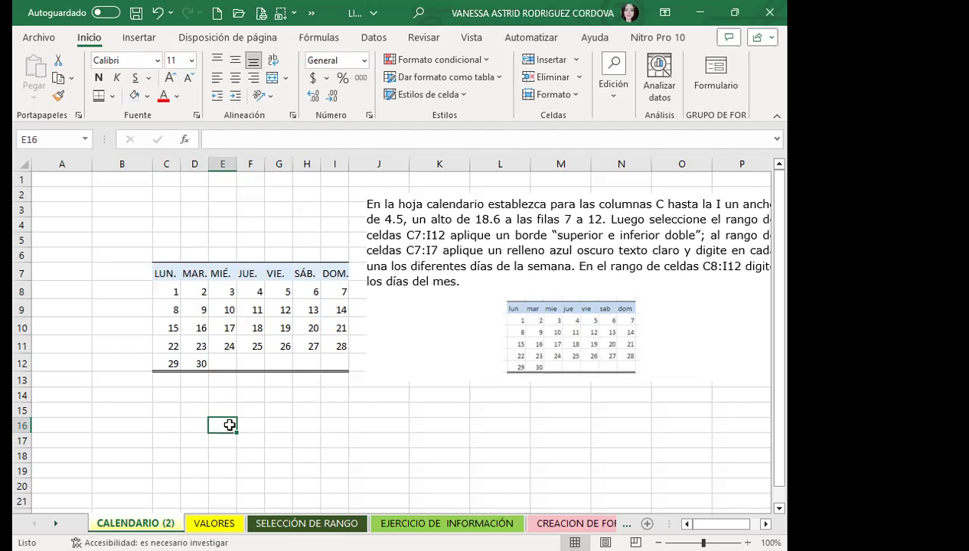
# - Check the selection of columns C:I, then go to the SELECCIÓN DE RANGO sheet
pyautogui.moveTo(166, 179)
pyautogui.mouseDown()
pyautogui.moveTo(349, 182)
pyautogui.moveTo(331, 177)
pyautogui.mouseUp()
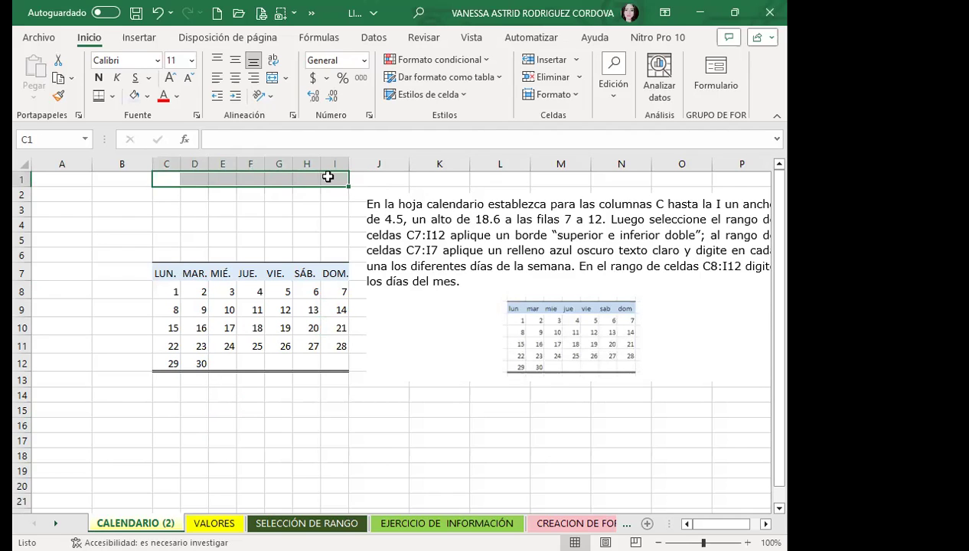
pyautogui.click(165, 163)
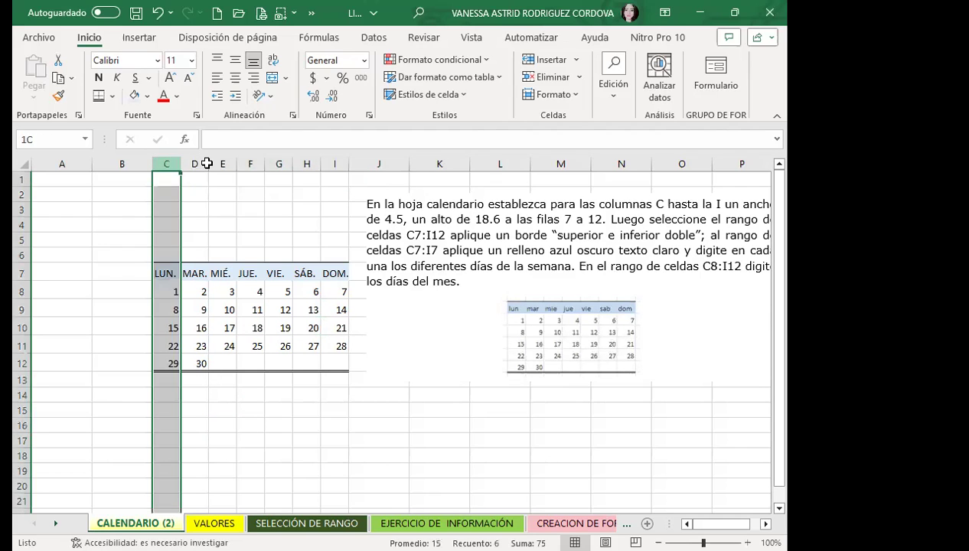
pyautogui.keyDown('shift'); pyautogui.click(331, 164); pyautogui.keyUp('shift')
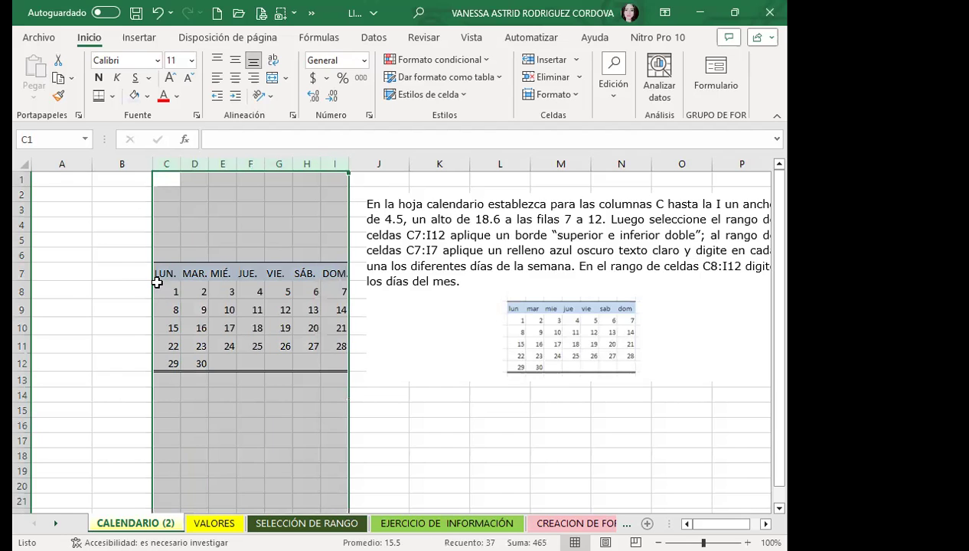
pyautogui.click(158, 289)
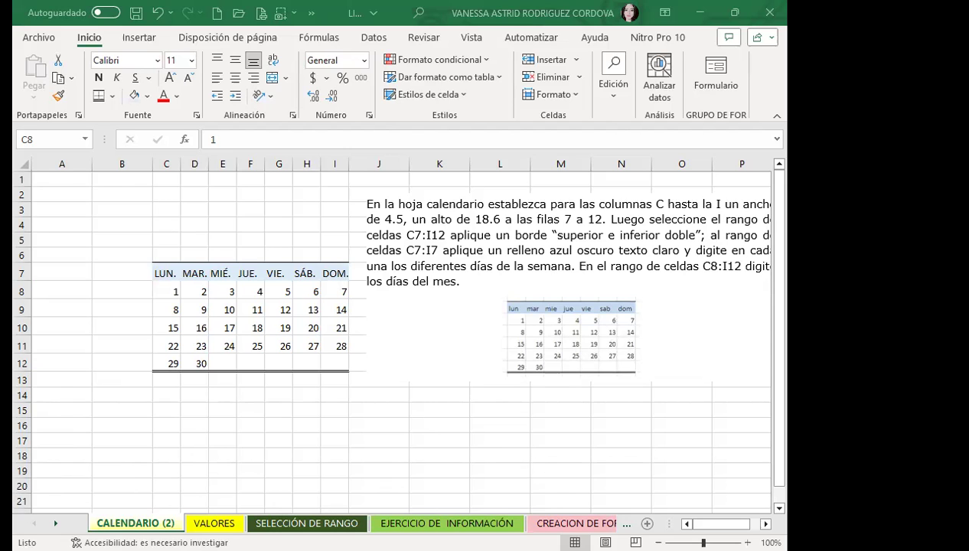
pyautogui.click(307, 523)
pyautogui.click(411, 522)
pyautogui.click(306, 523)
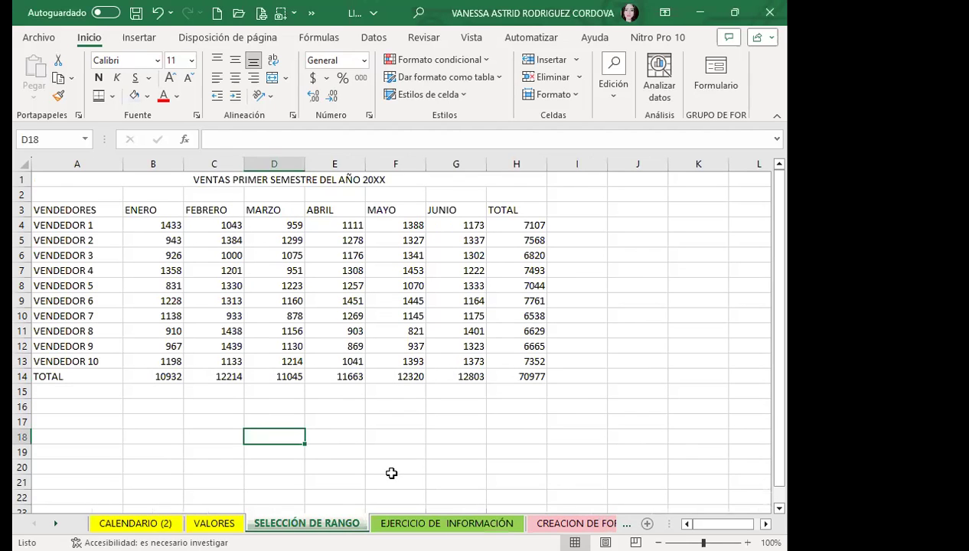
# - Select the sales table A3:H14 and open the Border settings in Format Cells
pyautogui.click(93, 255)
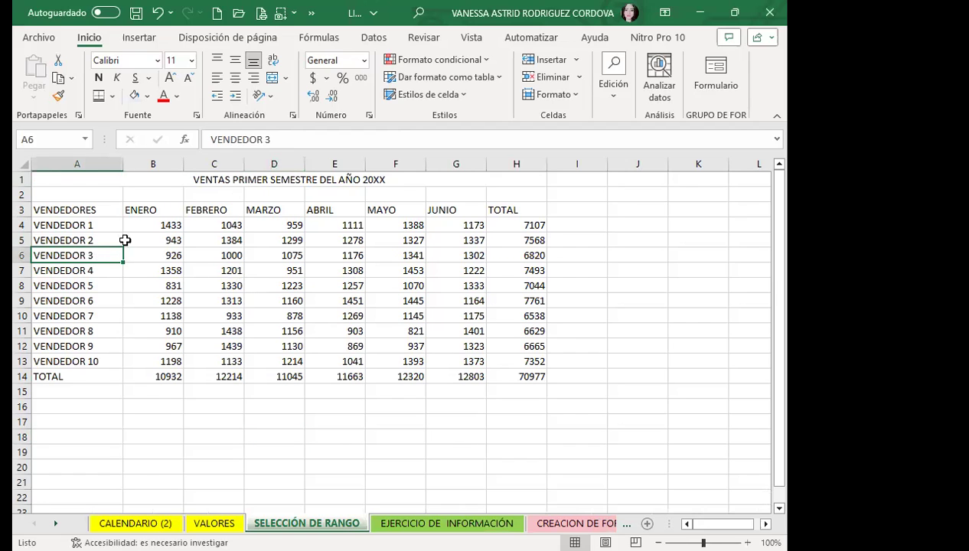
pyautogui.moveTo(48, 212); pyautogui.dragTo(507, 378)
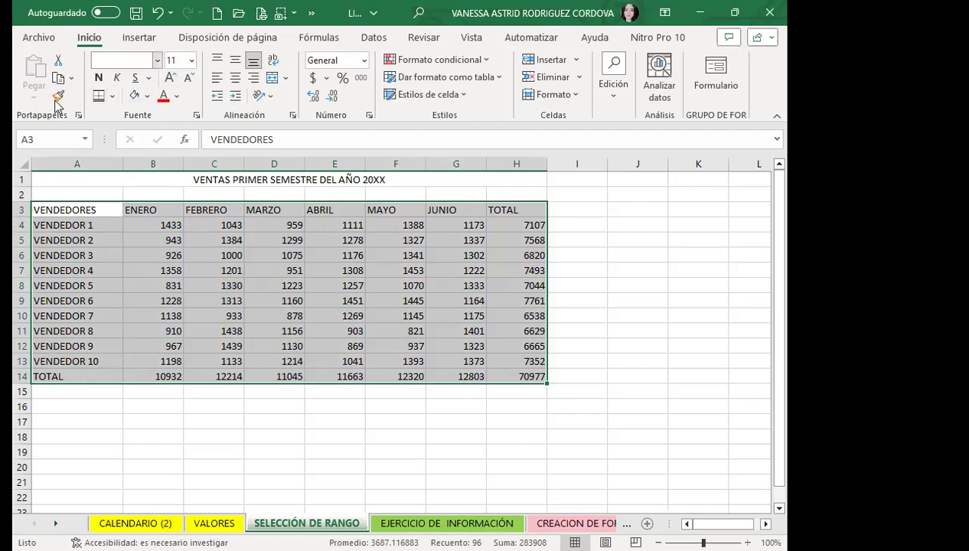
pyautogui.click(198, 117)
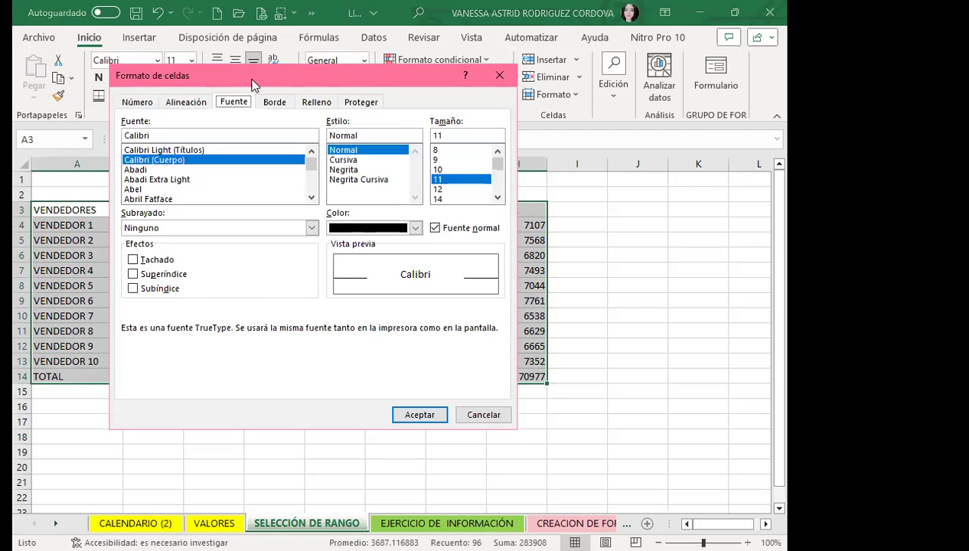
pyautogui.moveTo(252, 84); pyautogui.dragTo(345, 143)
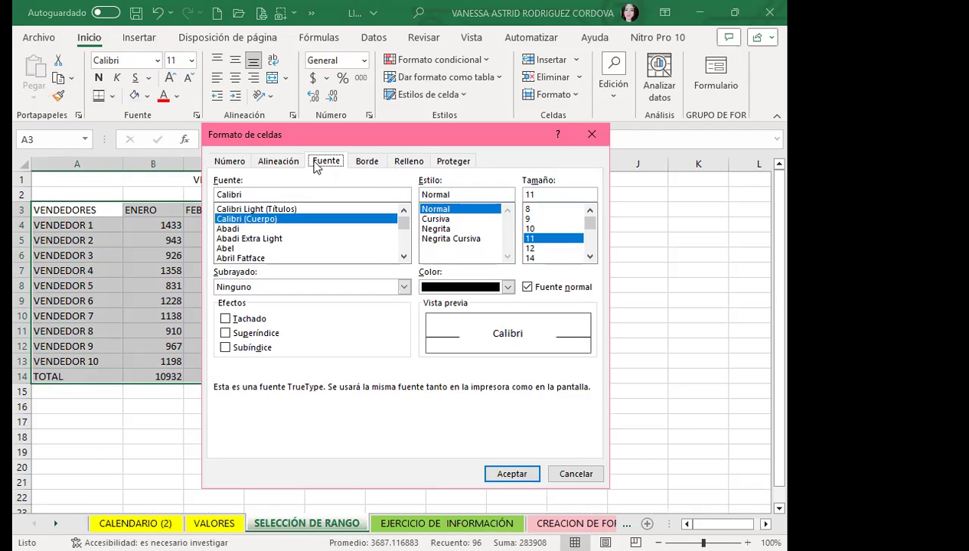
pyautogui.click(367, 161)
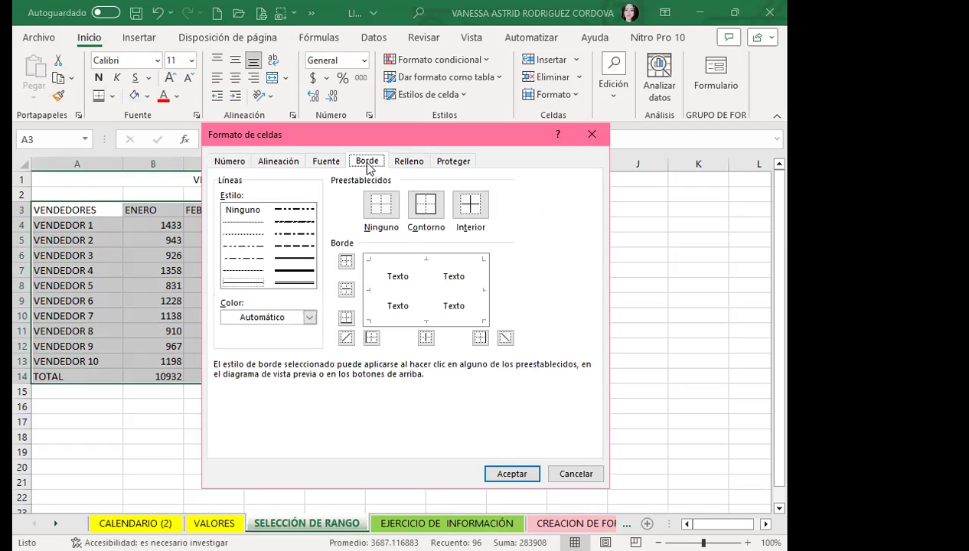
# - Apply red double-line outline and inside borders to the whole table
pyautogui.click(285, 283)
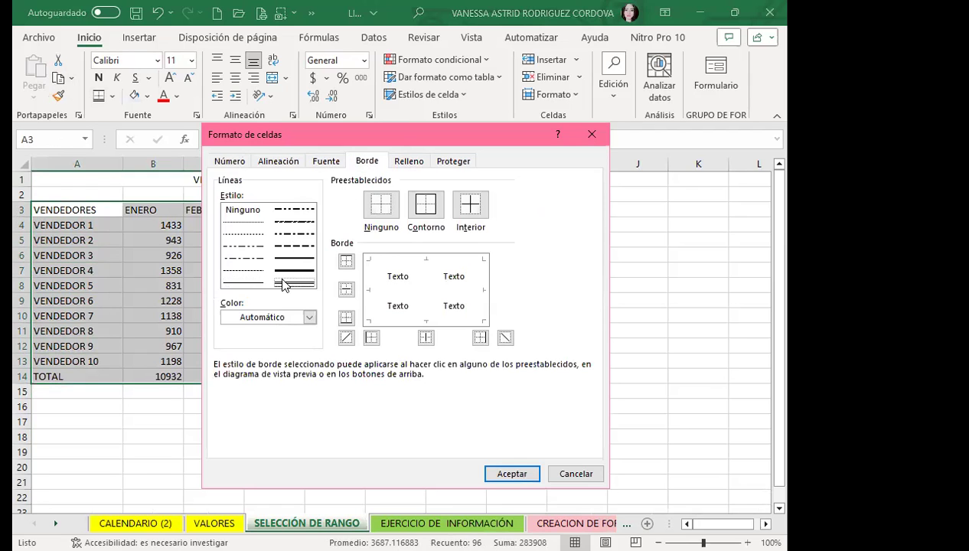
pyautogui.click(310, 318)
pyautogui.click(241, 229)
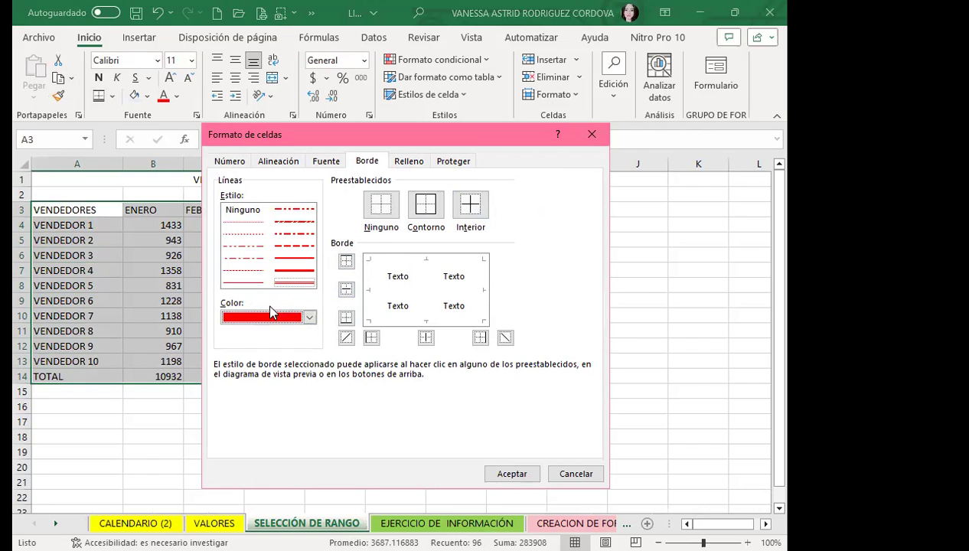
pyautogui.click(234, 259)
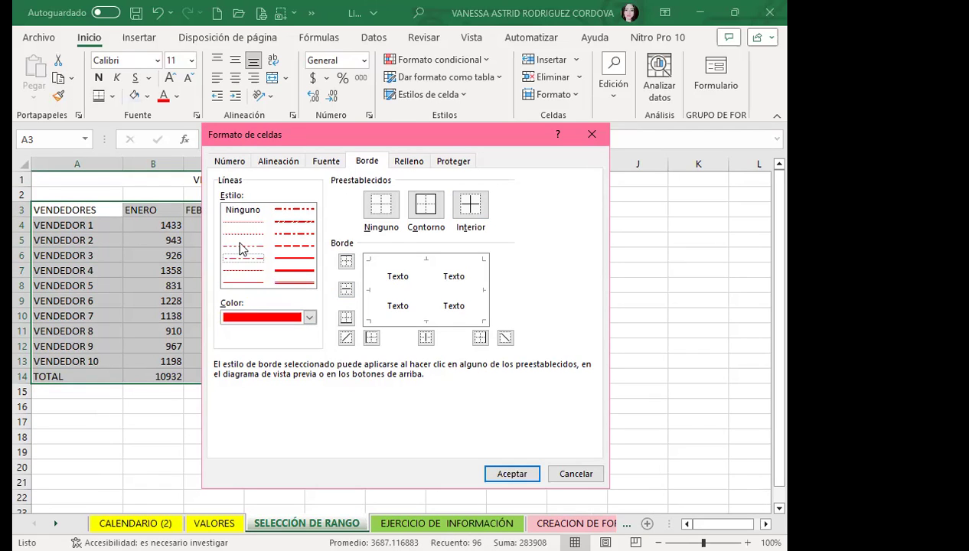
pyautogui.click(291, 283)
pyautogui.click(425, 205)
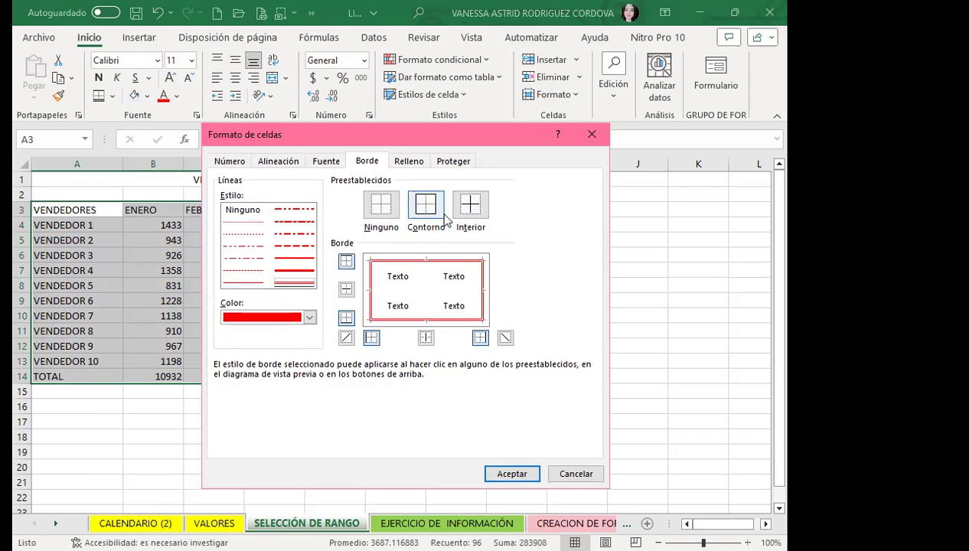
pyautogui.click(470, 205)
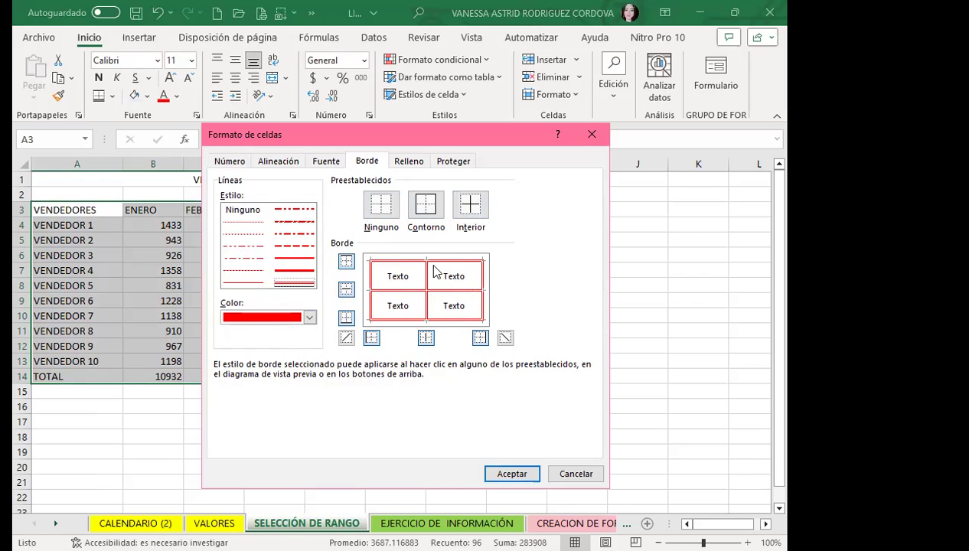
pyautogui.click(498, 472)
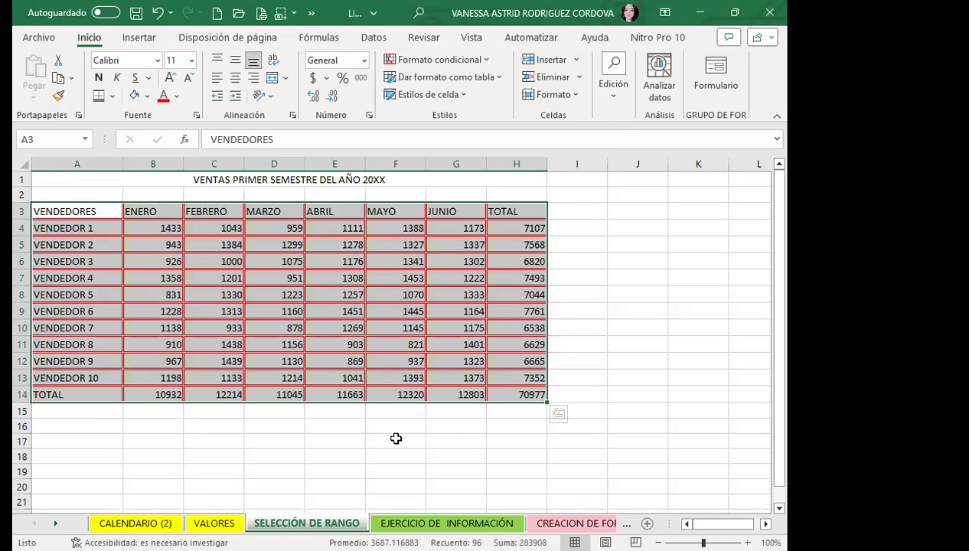
pyautogui.click(396, 439)
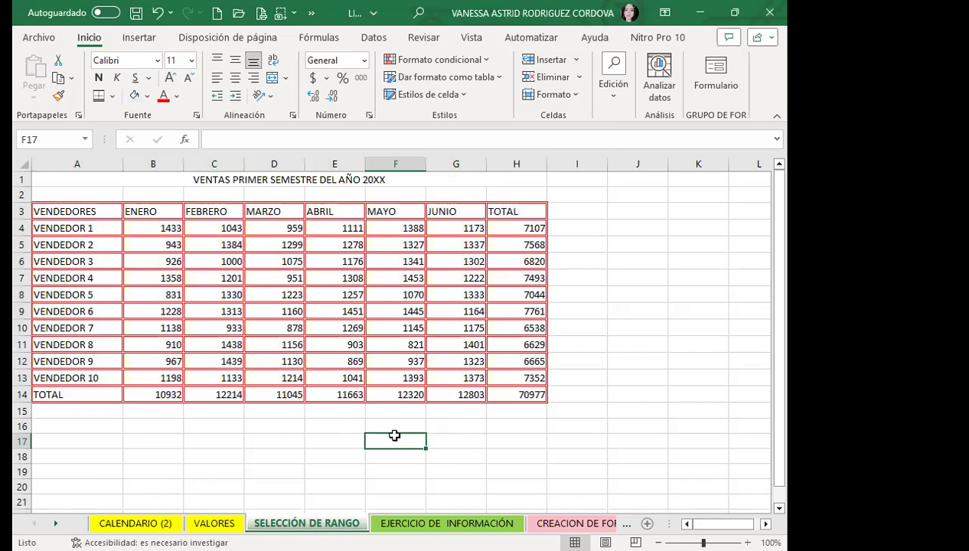
# - Select the sales table A3:H14 and try several fonts in the font formatting dialog
pyautogui.moveTo(82, 228)
pyautogui.mouseDown()
pyautogui.moveTo(525, 359)
pyautogui.moveTo(520, 375)
pyautogui.mouseUp()
pyautogui.moveTo(64, 215)
pyautogui.mouseDown()
pyautogui.moveTo(364, 281)
pyautogui.moveTo(507, 388)
pyautogui.mouseUp()
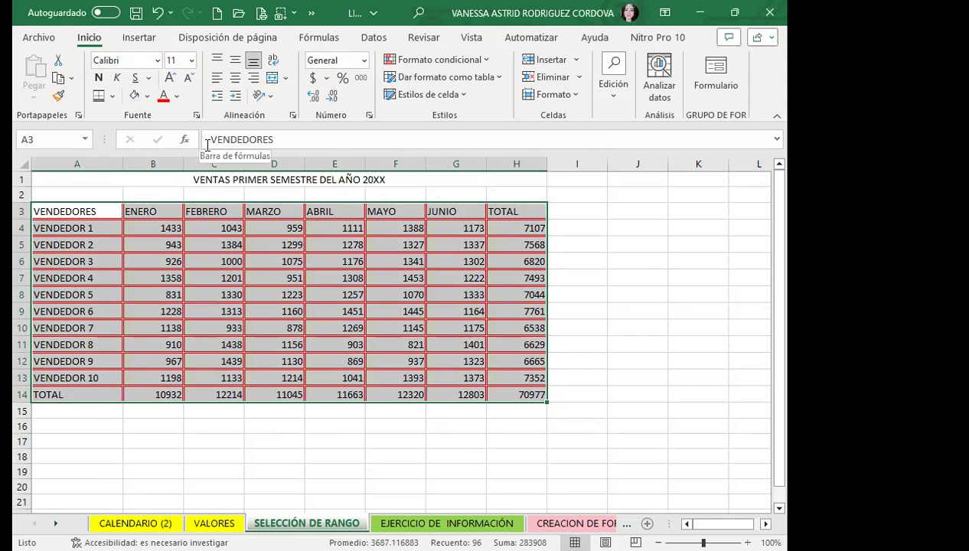
pyautogui.click(197, 116)
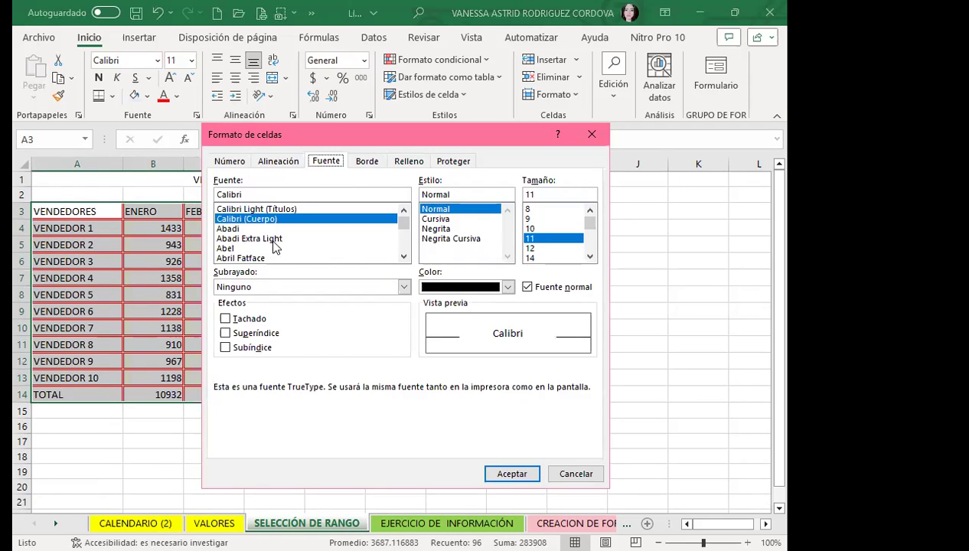
pyautogui.click(225, 239)
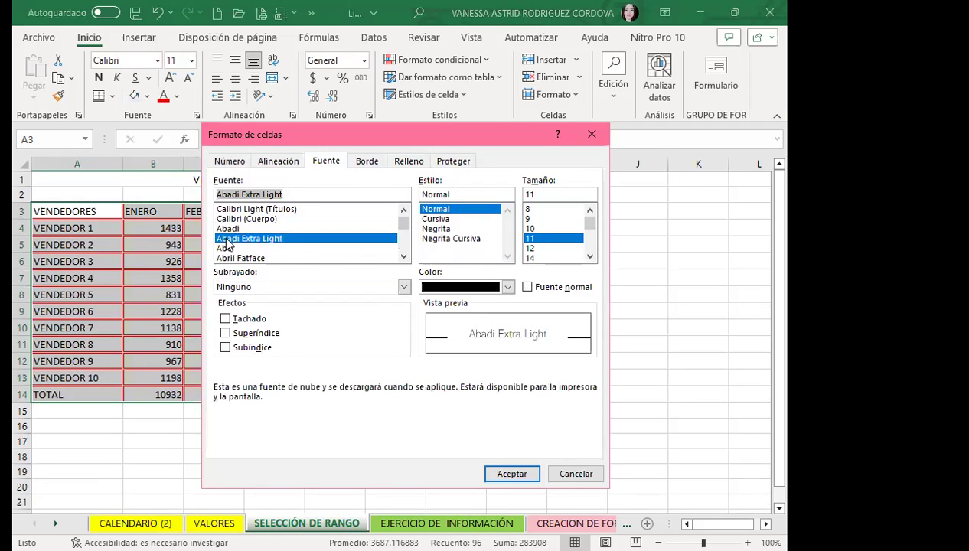
pyautogui.write('G')
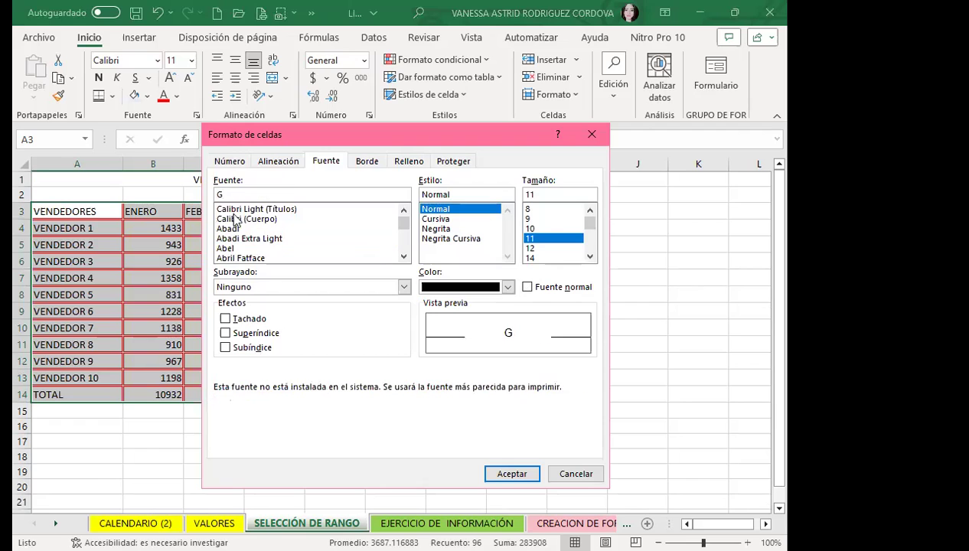
pyautogui.write('E')
pyautogui.press('BackSpace')
pyautogui.press('BackSpace')
pyautogui.click(228, 229)
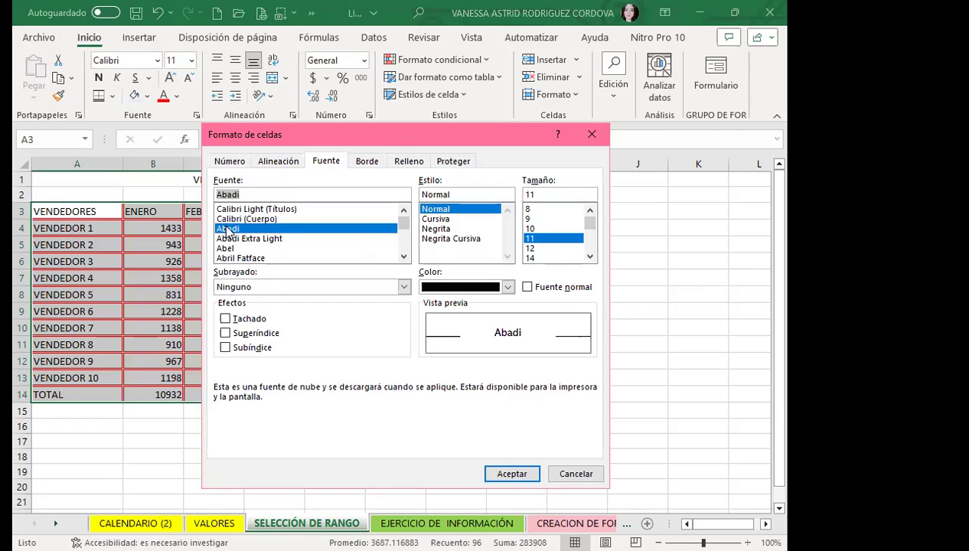
pyautogui.write('G')
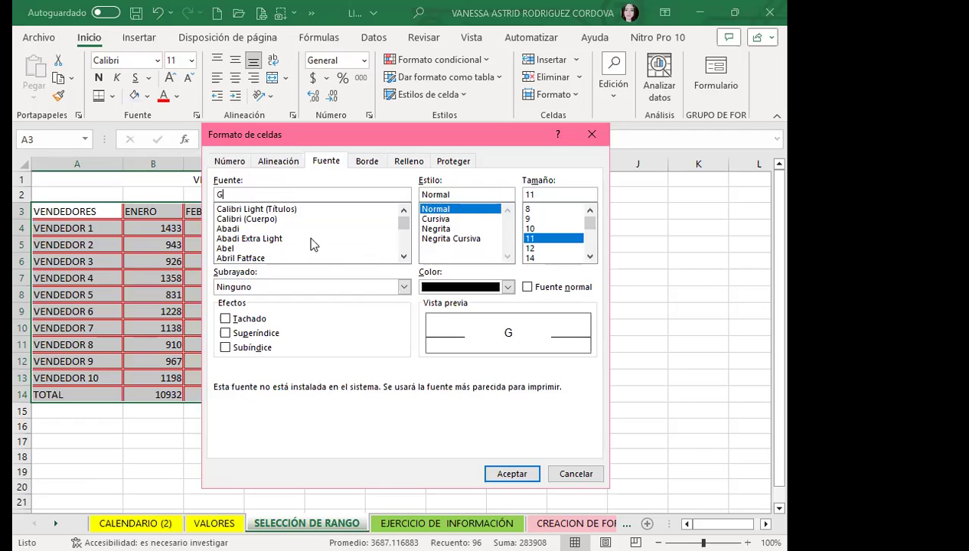
pyautogui.scroll(-1, 236, 238)
pyautogui.click(226, 239)
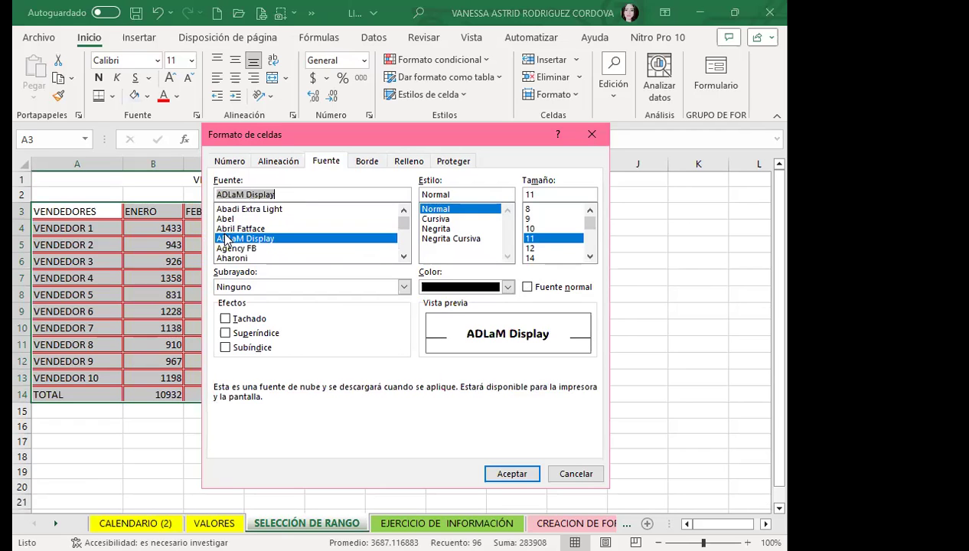
pyautogui.write('G')
pyautogui.press('Return')
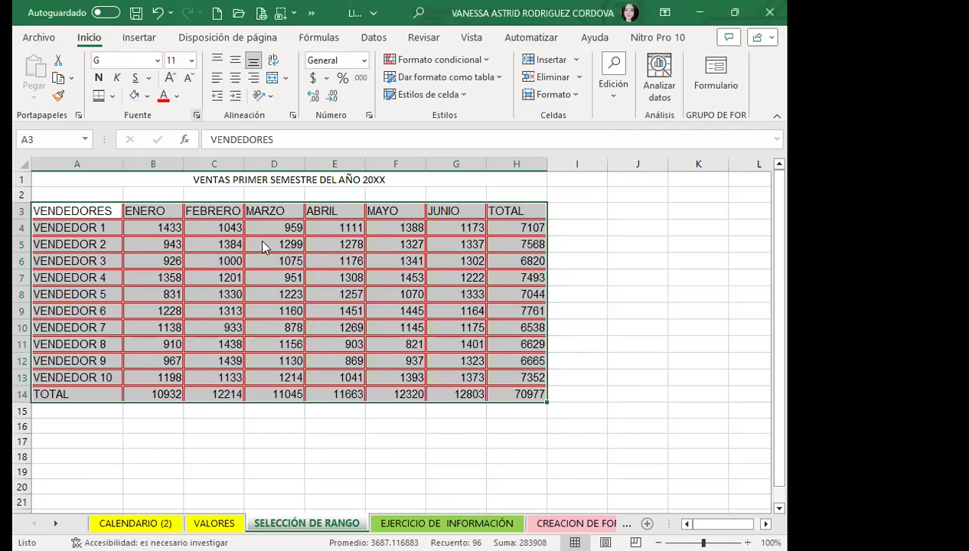
# - Reopen font formatting (Ctrl+1) and scroll through the font list looking for Georgia
pyautogui.hotkey('ctrl', '1')
pyautogui.scroll(-3, 247, 245)
pyautogui.scroll(-3, 246, 247)
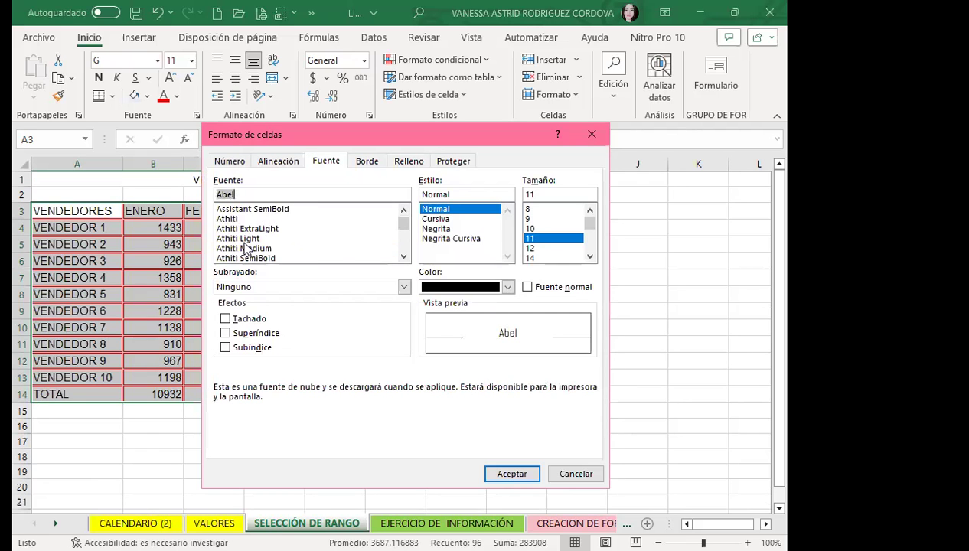
pyautogui.scroll(-3, 246, 249)
pyautogui.write('G')
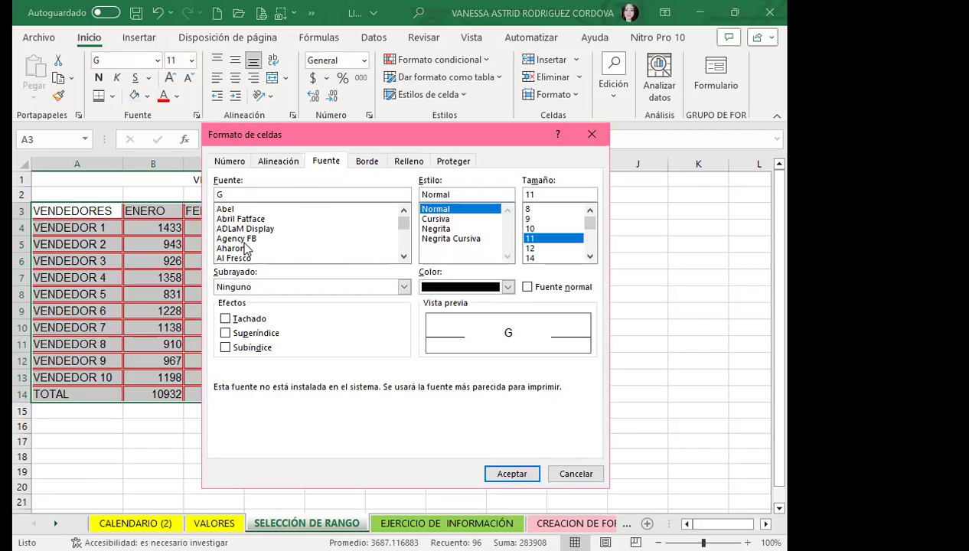
pyautogui.scroll(-3, 245, 246)
pyautogui.scroll(-3, 245, 247)
pyautogui.scroll(-3, 238, 247)
pyautogui.click(222, 239)
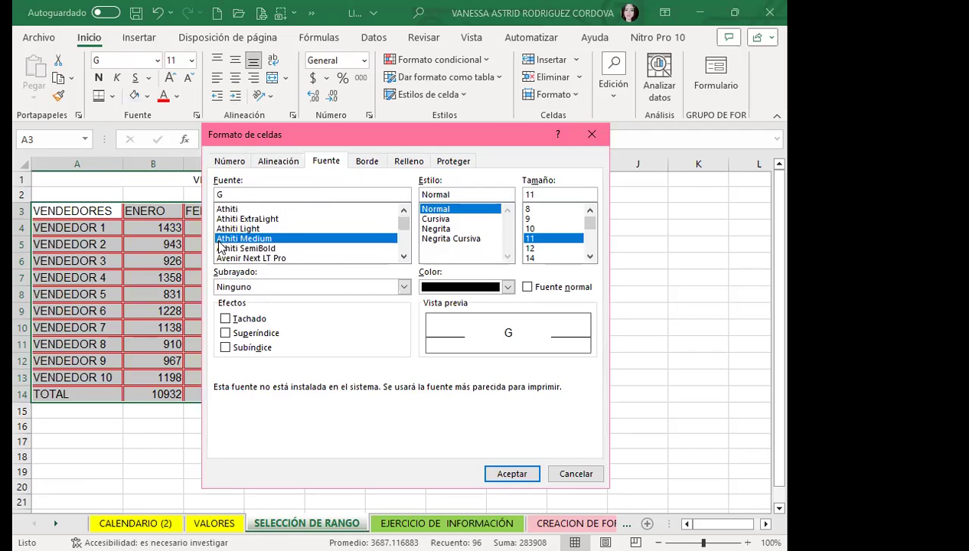
pyautogui.write('G')
pyautogui.scroll(-2, 226, 243)
pyautogui.scroll(-5, 229, 244)
pyautogui.scroll(-5, 230, 243)
pyautogui.scroll(-5, 233, 241)
pyautogui.scroll(-5, 236, 240)
pyautogui.scroll(-5, 236, 240)
pyautogui.scroll(-5, 235, 240)
pyautogui.scroll(-5, 236, 240)
pyautogui.scroll(-5, 236, 240)
pyautogui.scroll(-5, 235, 240)
pyautogui.scroll(-3, 236, 240)
pyautogui.scroll(2, 235, 239)
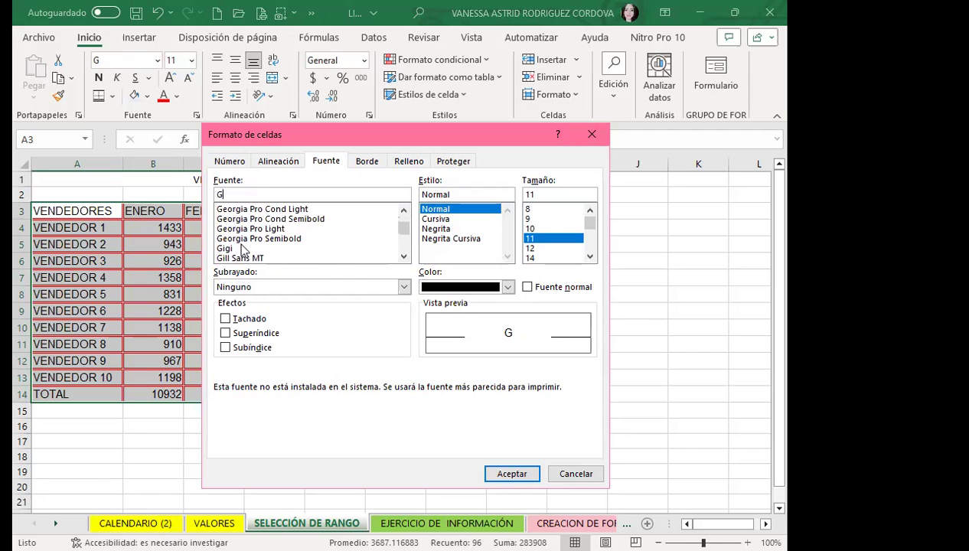
pyautogui.scroll(1, 245, 251)
pyautogui.scroll(2, 245, 251)
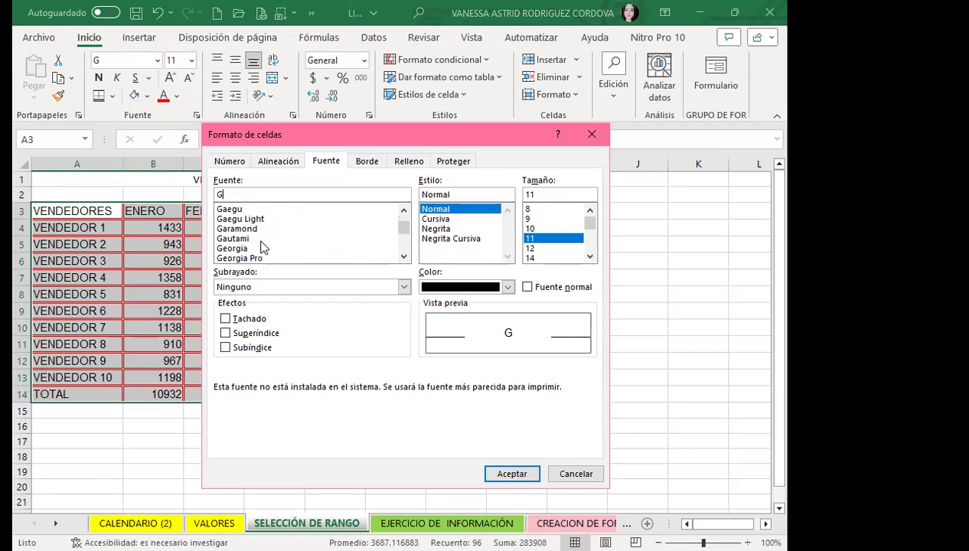
# - Apply Georgia, Negrita, size 12 with black colour to the table text
pyautogui.click(232, 248)
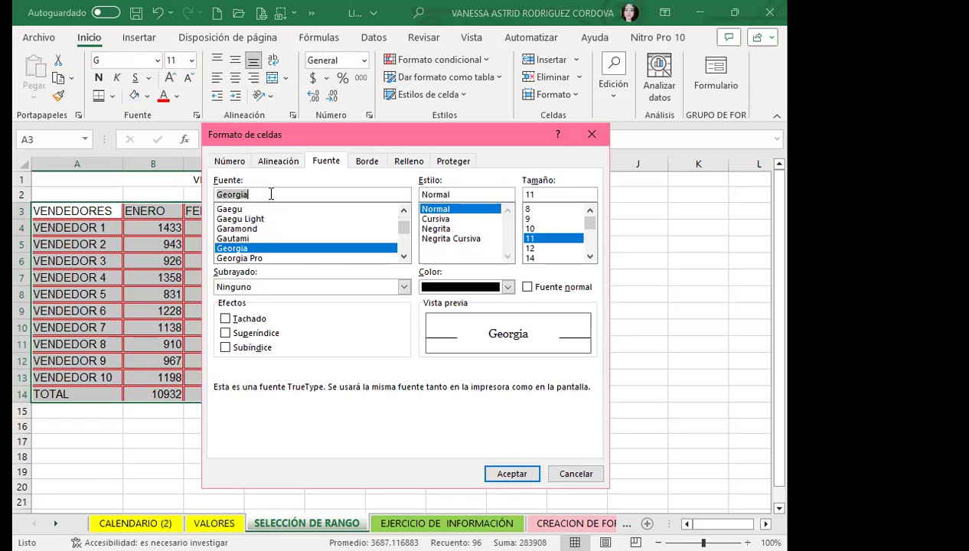
pyautogui.click(435, 229)
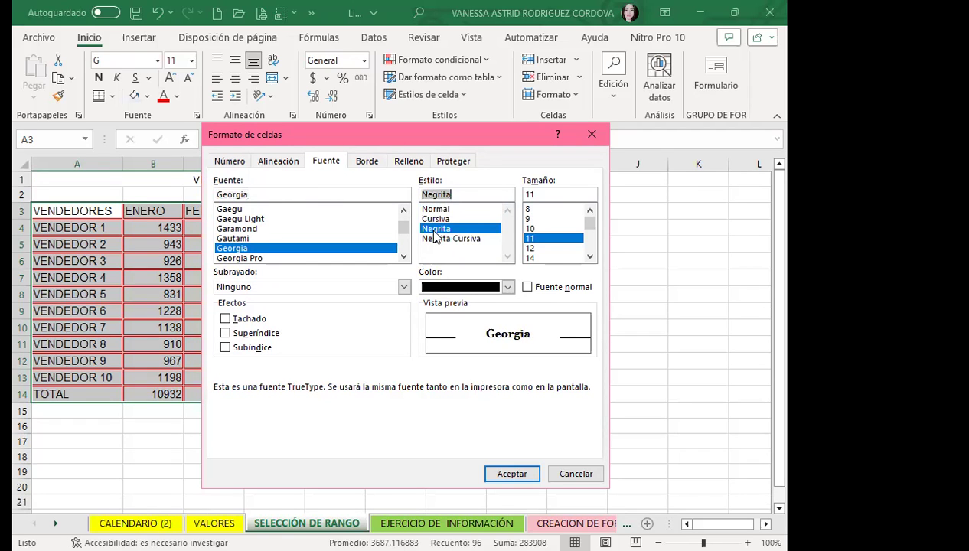
pyautogui.click(532, 249)
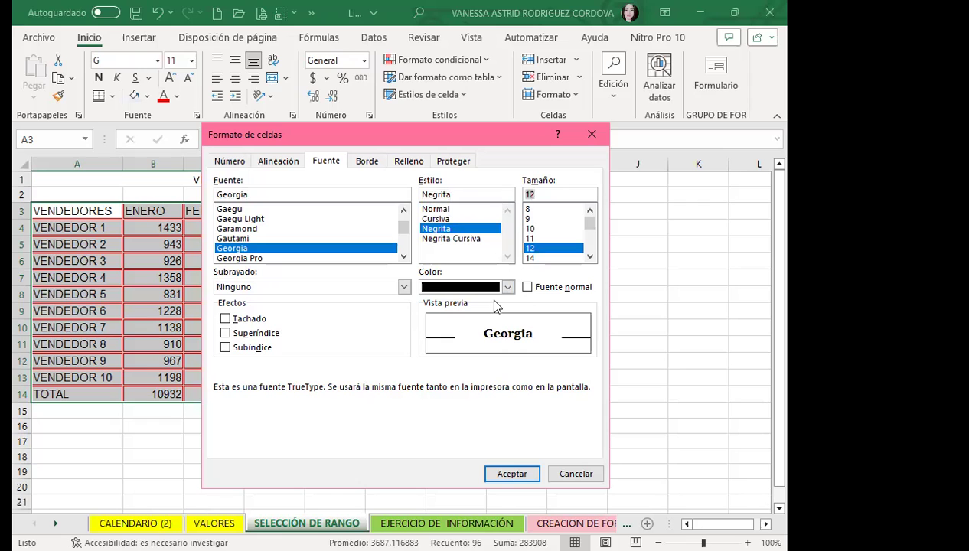
pyautogui.click(509, 288)
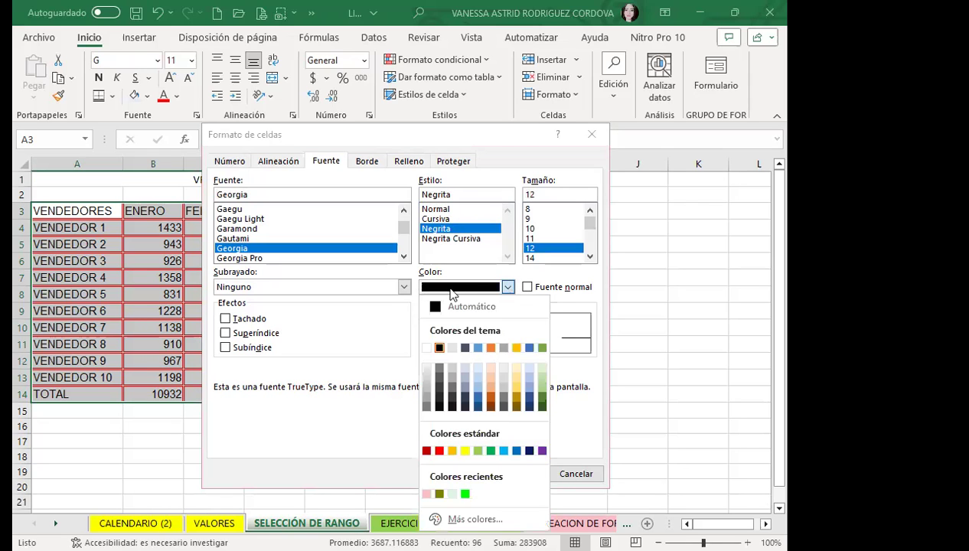
pyautogui.click(449, 292)
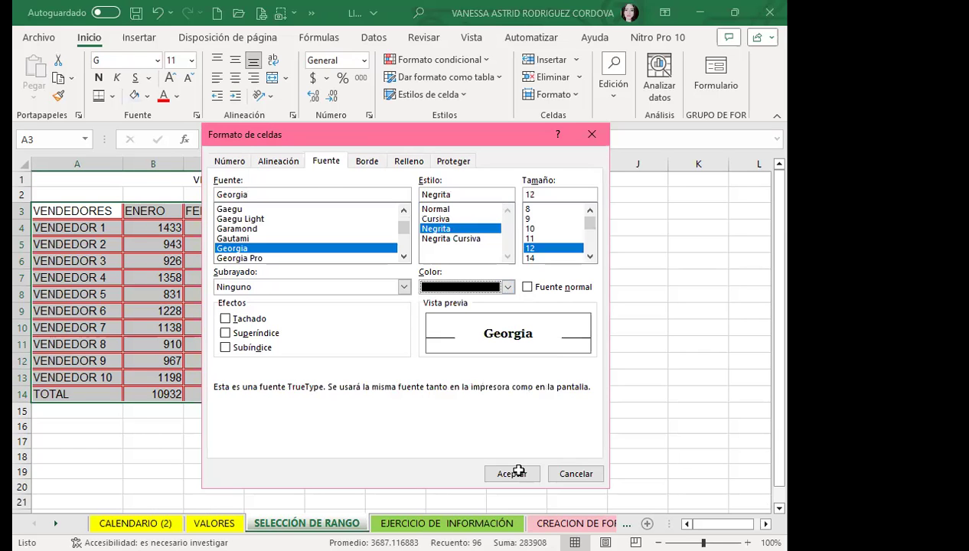
pyautogui.click(512, 473)
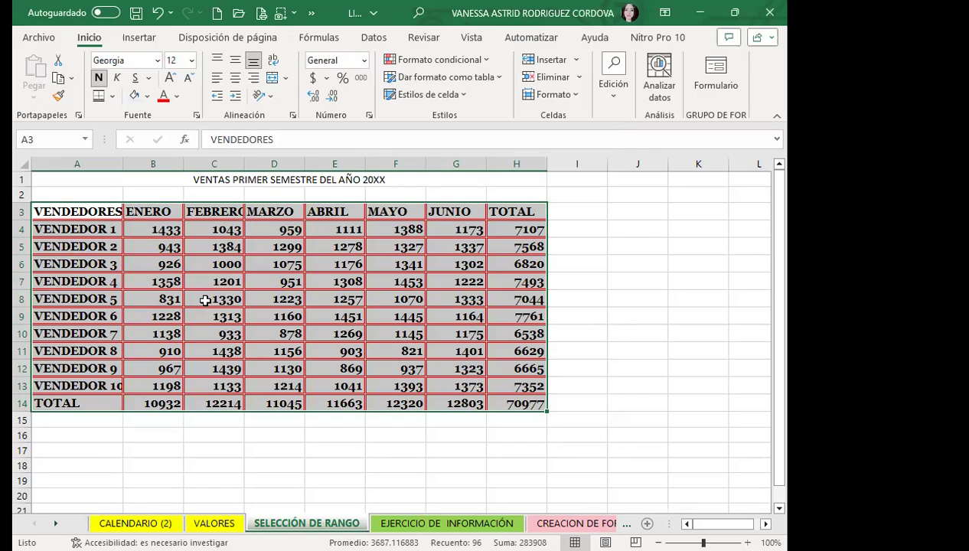
pyautogui.click(196, 116)
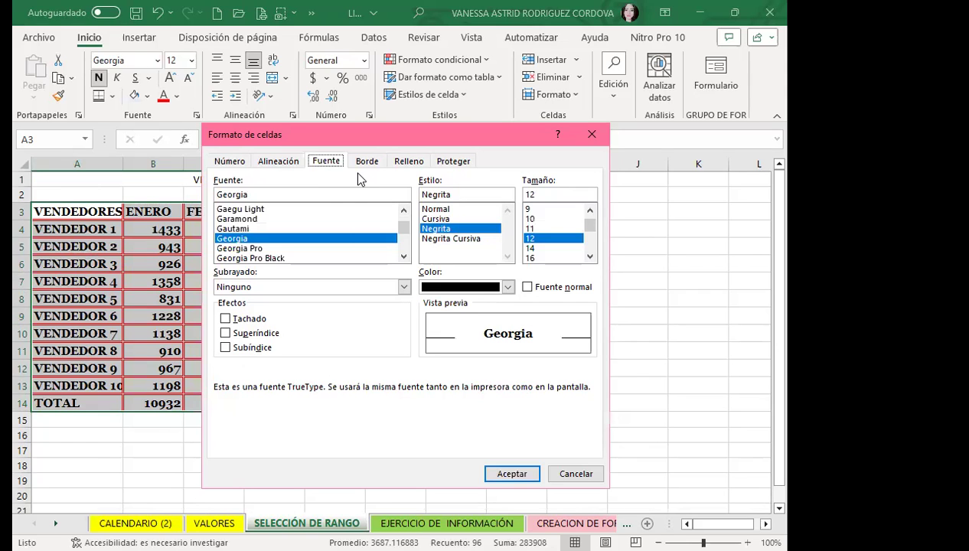
# - Set Horizontal alignment to Centrar for every cell in A3:H14
pyautogui.click(273, 162)
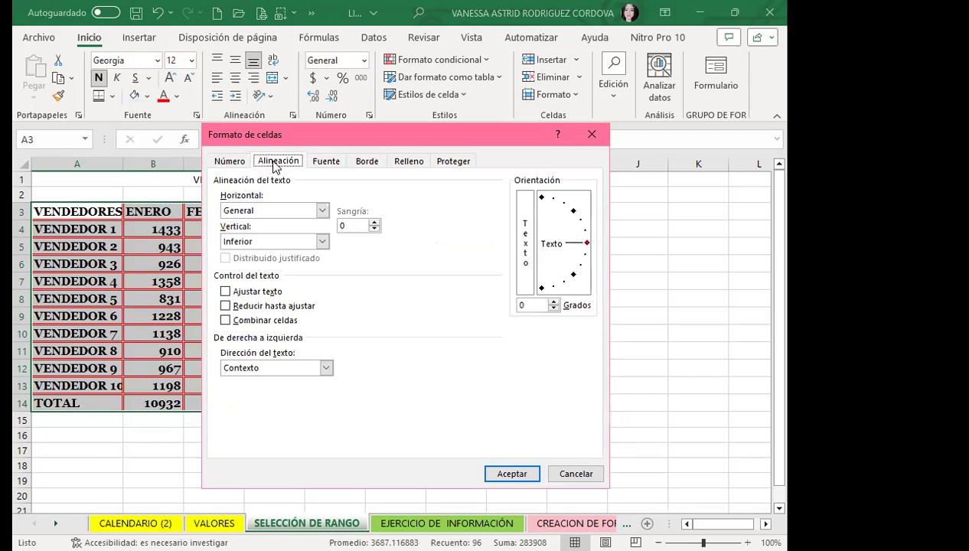
pyautogui.click(321, 211)
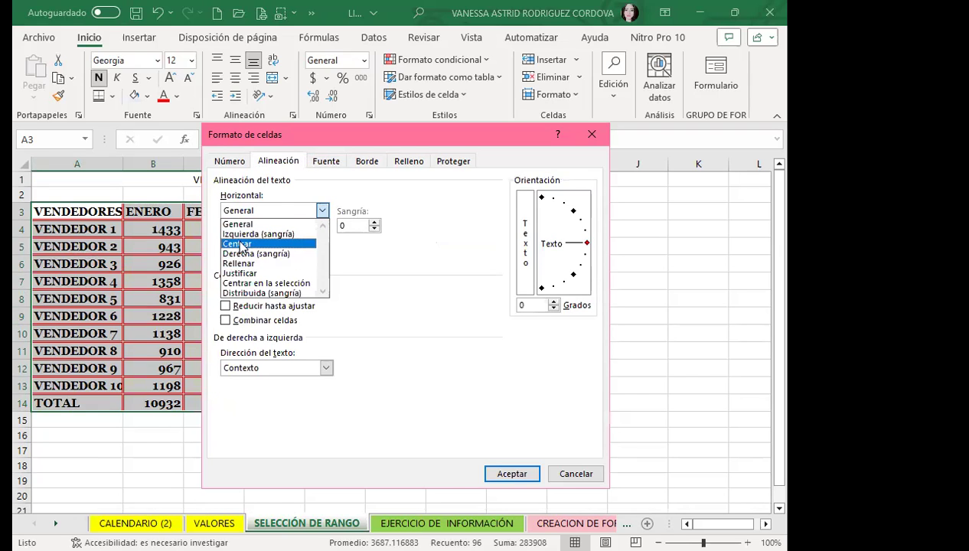
pyautogui.click(241, 244)
pyautogui.click(513, 475)
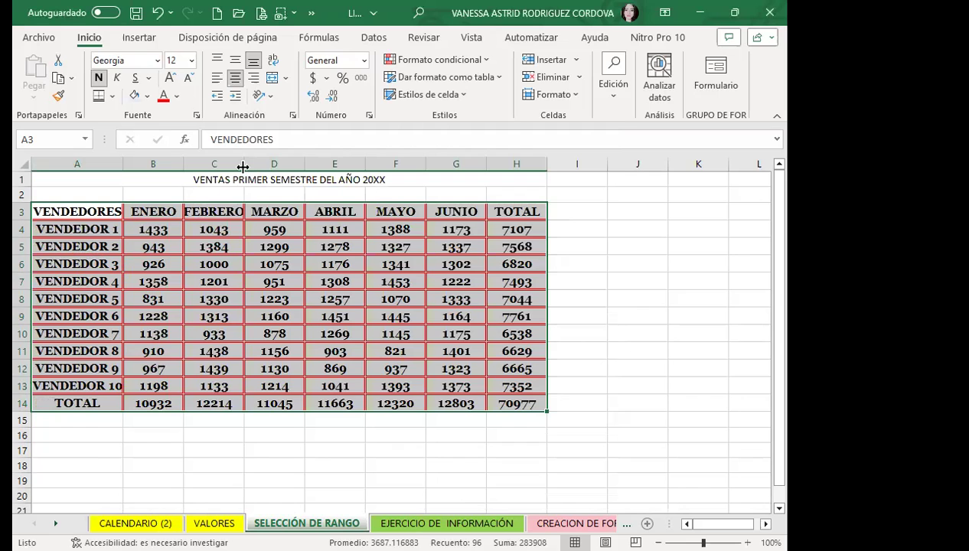
# - Widen column C to fit FEBRERO, make row 3 about 67 pixels tall, and middle-align A3:H3
pyautogui.moveTo(243, 166); pyautogui.dragTo(259, 166)
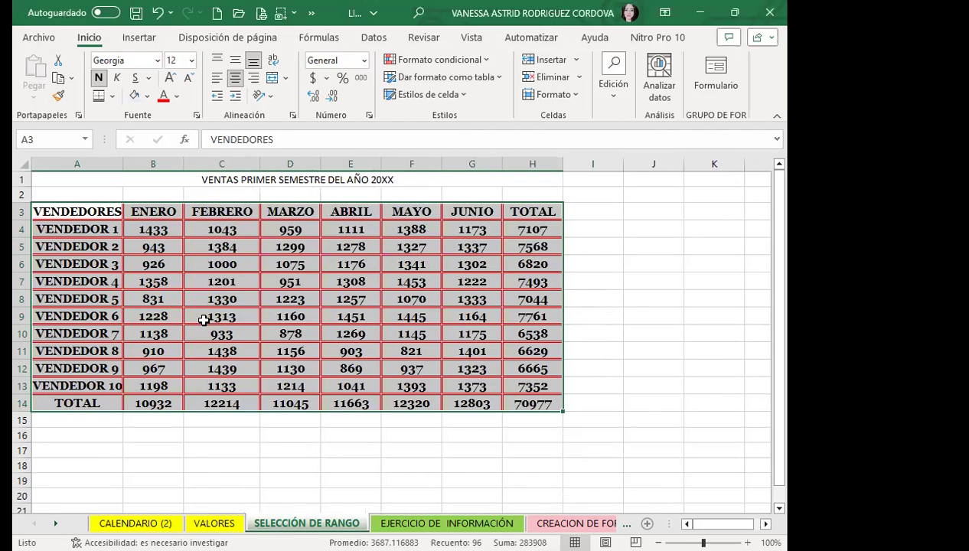
pyautogui.click(204, 319)
pyautogui.moveTo(23, 219); pyautogui.dragTo(18, 245)
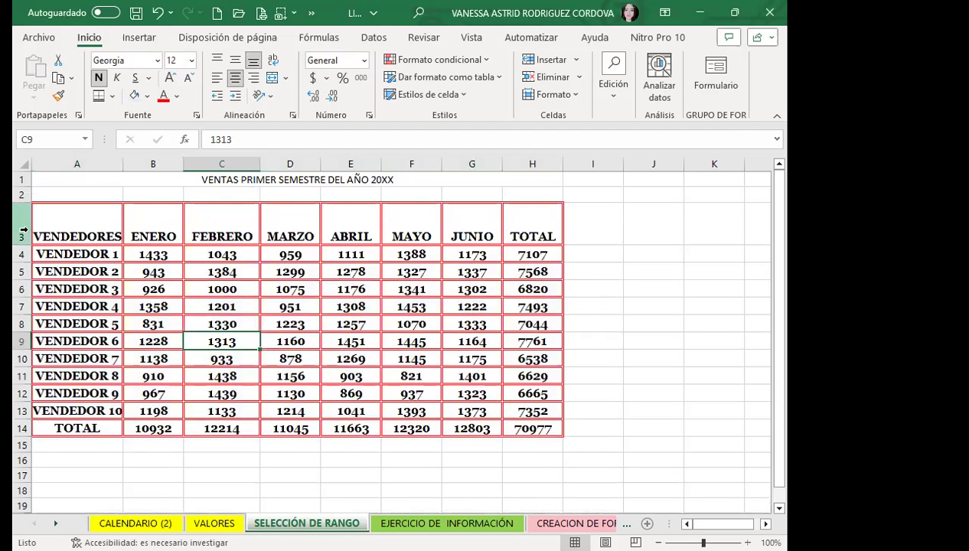
pyautogui.moveTo(21, 245); pyautogui.dragTo(21, 252)
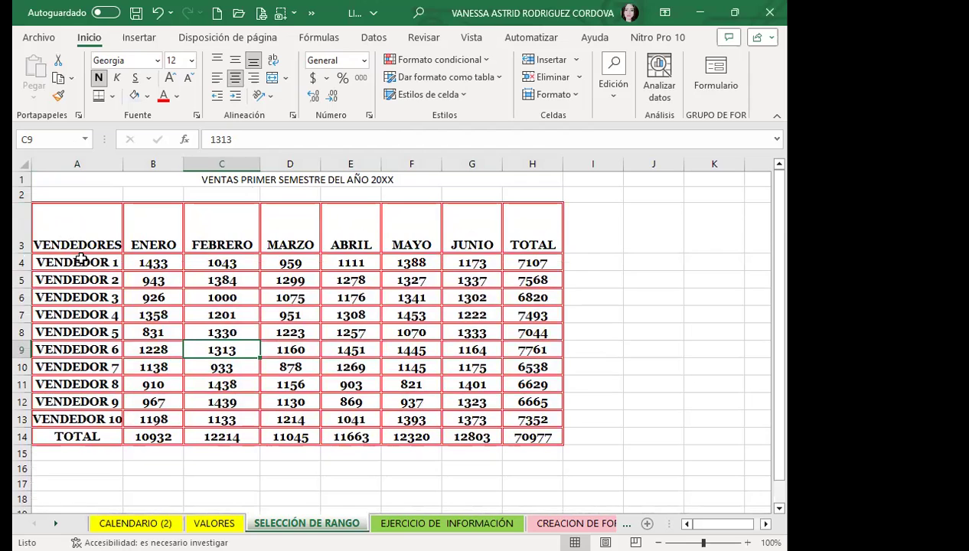
pyautogui.moveTo(69, 228); pyautogui.dragTo(526, 248)
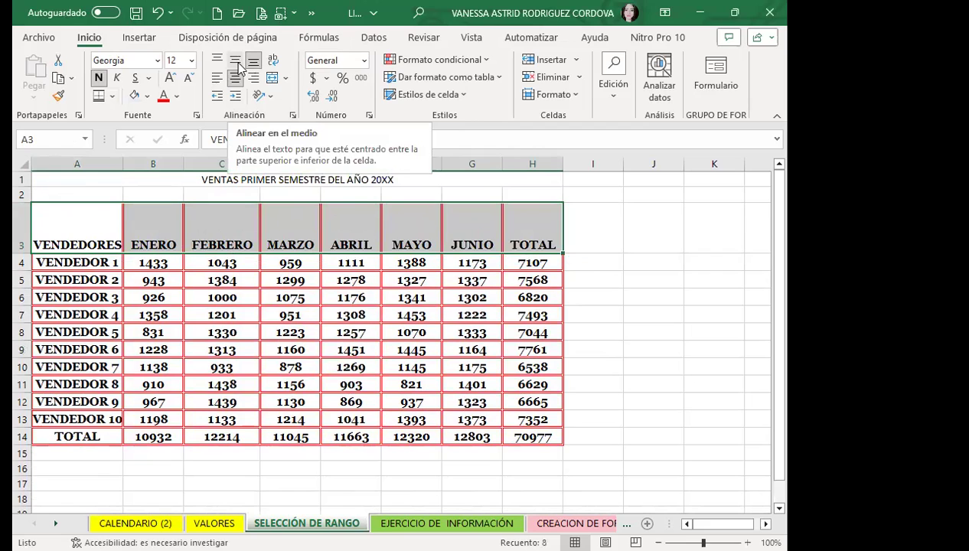
pyautogui.click(237, 62)
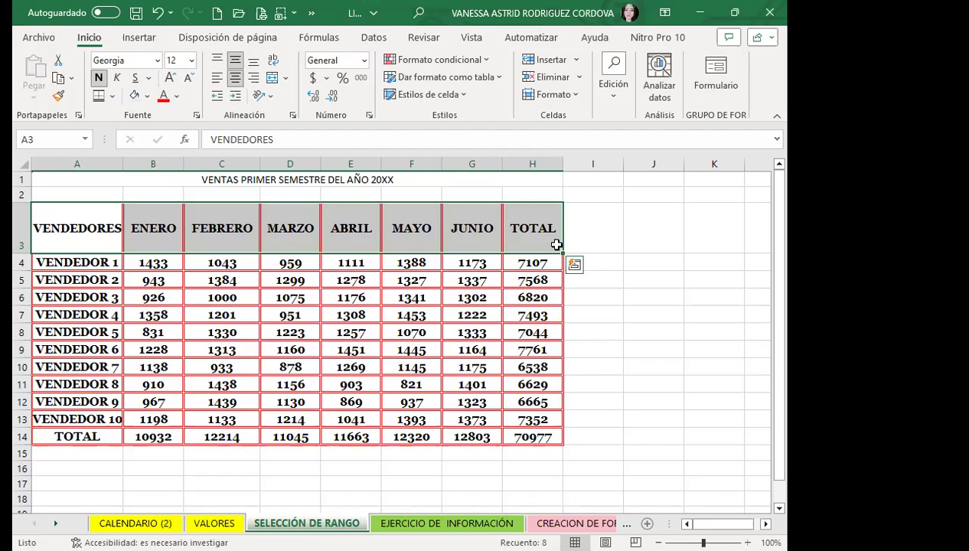
# - Open the header row's fill effects and set gradient Color 1 to bright green
pyautogui.click(196, 115)
pyautogui.click(407, 164)
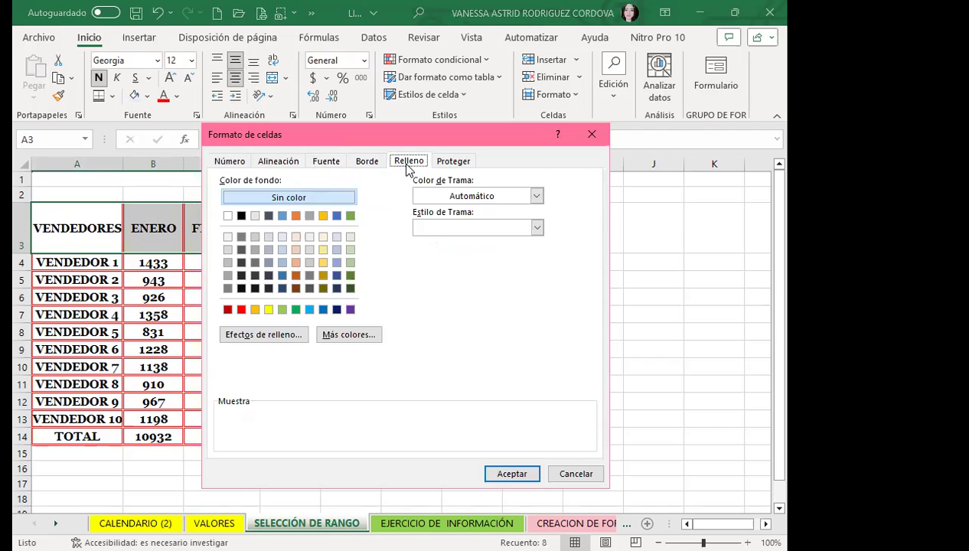
pyautogui.click(244, 337)
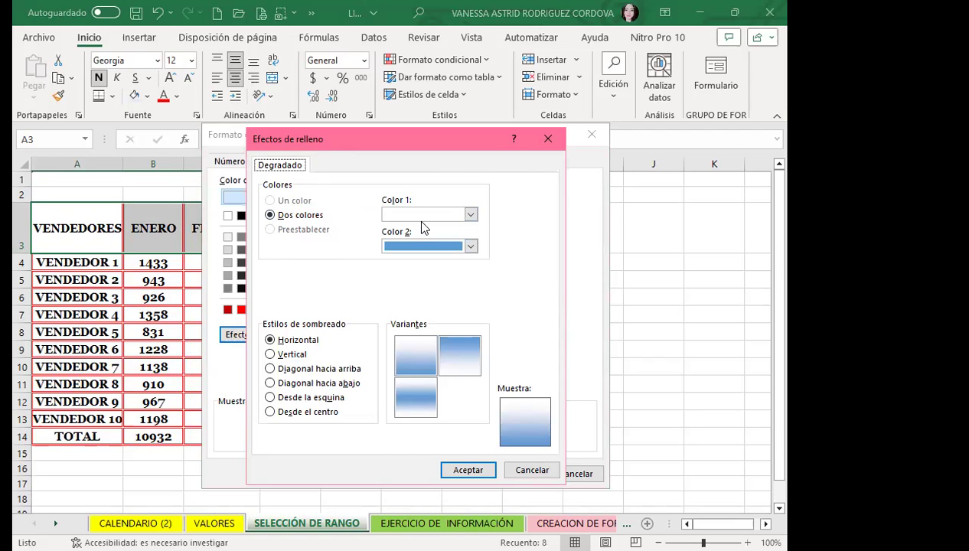
pyautogui.click(471, 215)
pyautogui.click(472, 215)
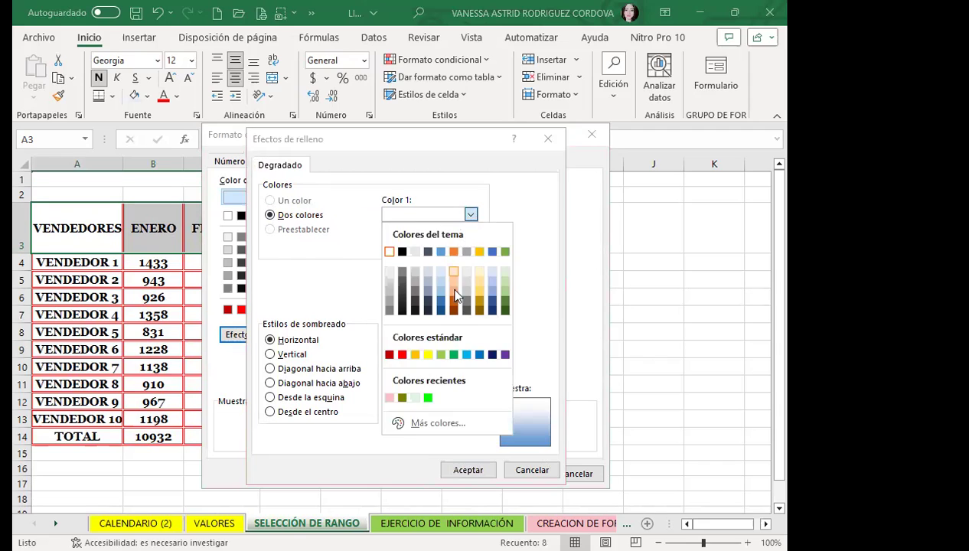
pyautogui.click(429, 398)
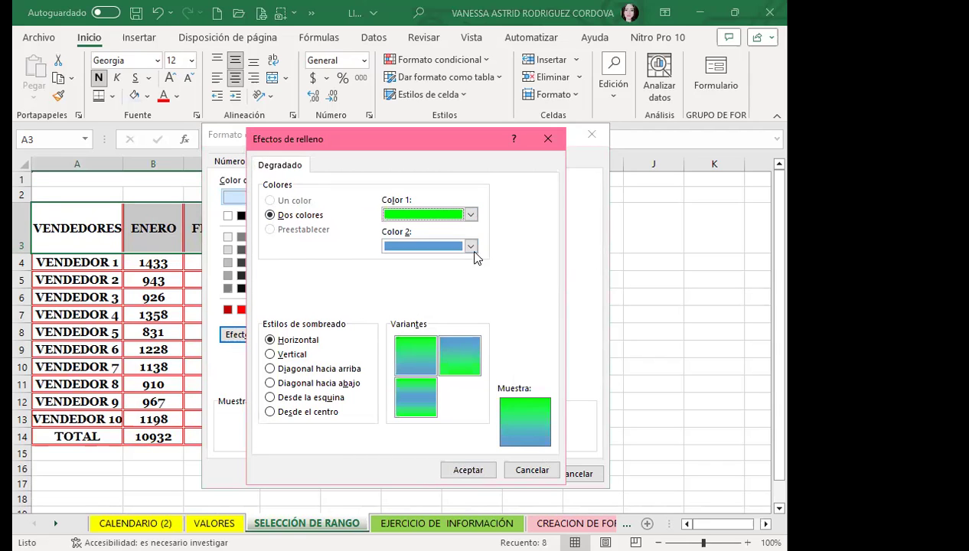
# - Choose the horizontal gradient variant with blue on top and green below, and apply it to A3:H3
pyautogui.click(456, 356)
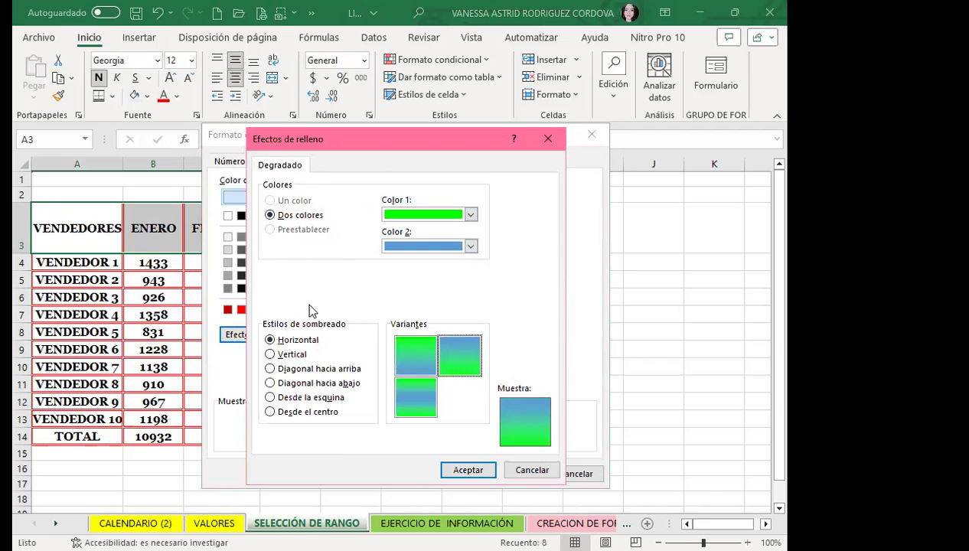
pyautogui.click(271, 356)
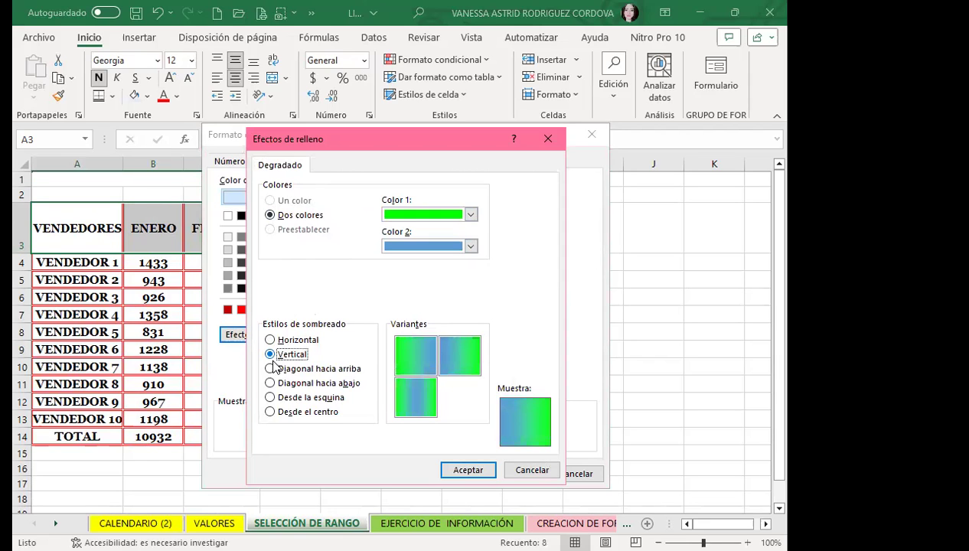
pyautogui.click(271, 370)
pyautogui.click(272, 384)
pyautogui.click(270, 398)
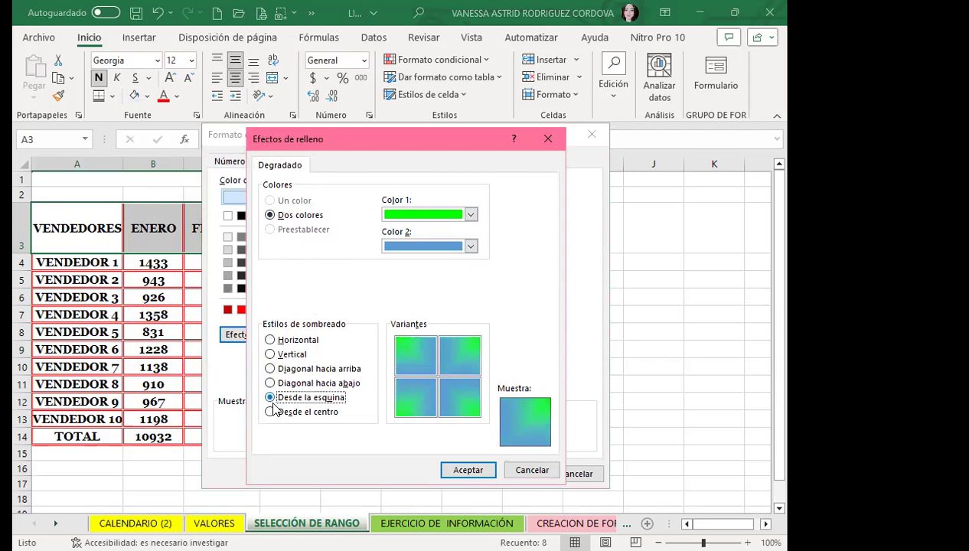
pyautogui.click(270, 412)
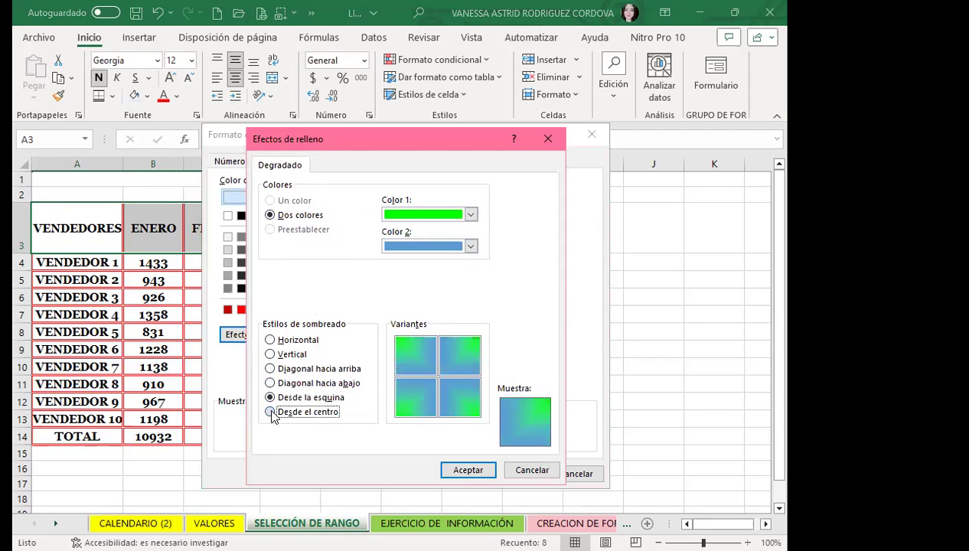
pyautogui.click(270, 340)
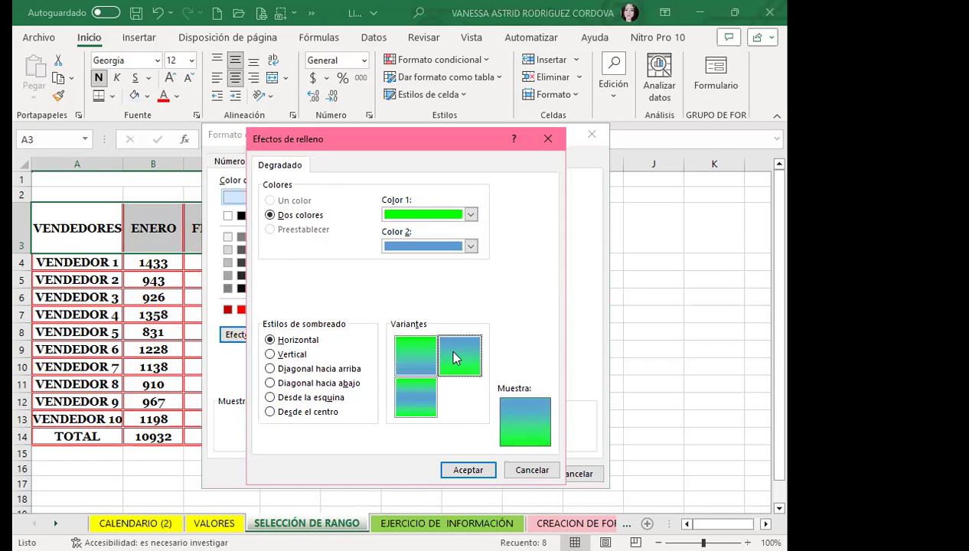
pyautogui.click(482, 474)
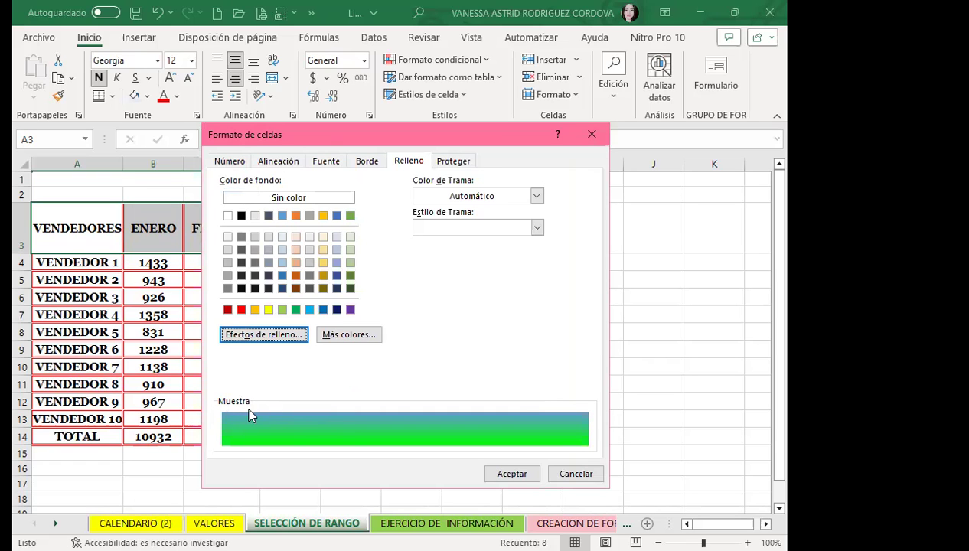
pyautogui.click(510, 472)
pyautogui.click(281, 391)
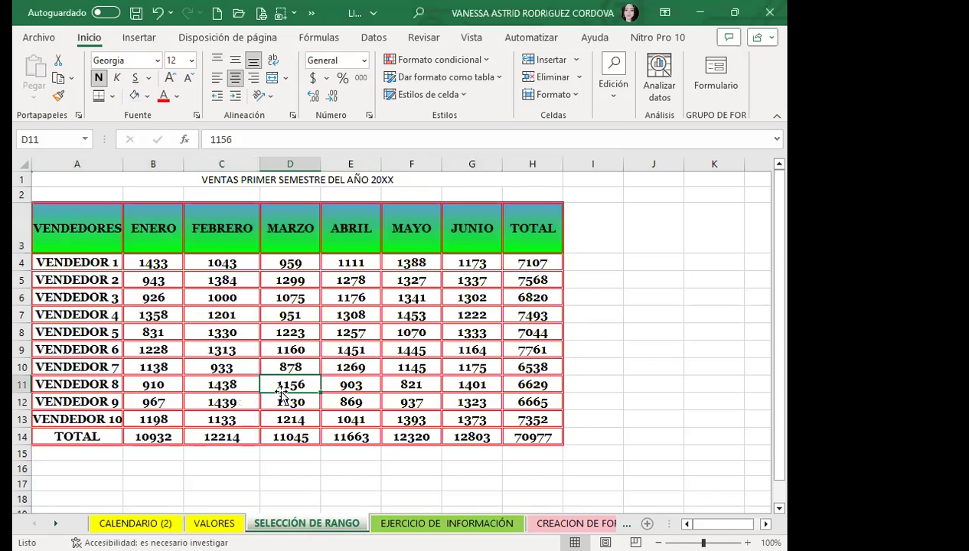
pyautogui.click(97, 258)
pyautogui.moveTo(97, 258); pyautogui.dragTo(90, 431)
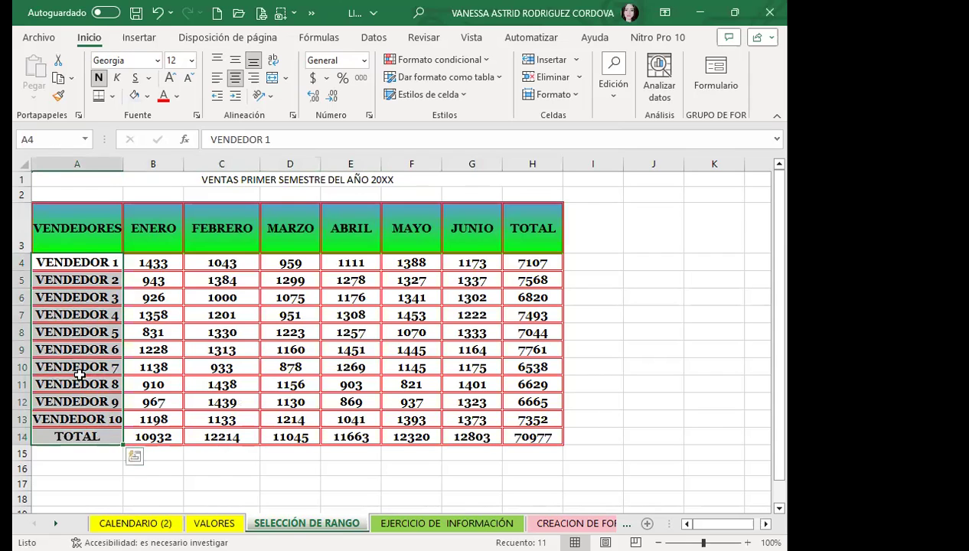
pyautogui.click(196, 115)
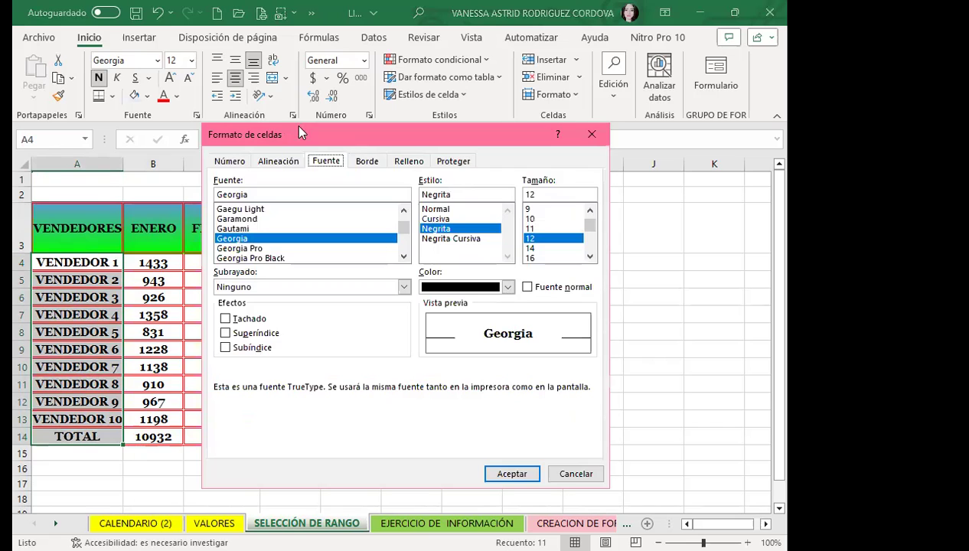
pyautogui.click(407, 162)
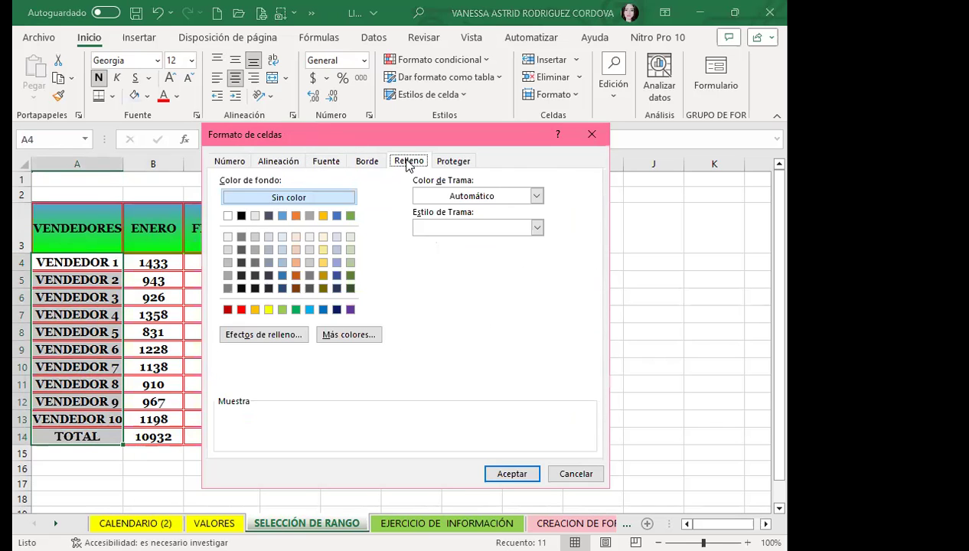
pyautogui.click(537, 196)
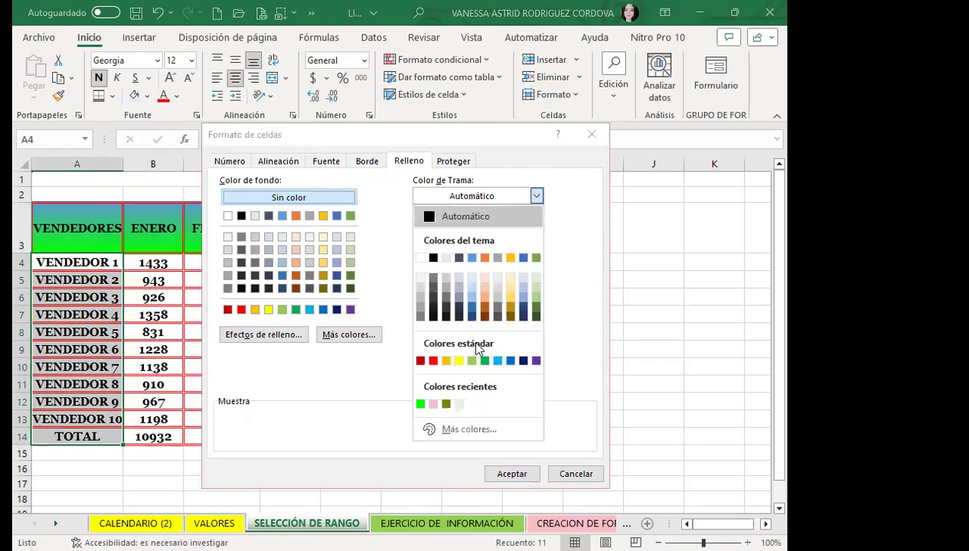
pyautogui.click(458, 403)
pyautogui.click(536, 227)
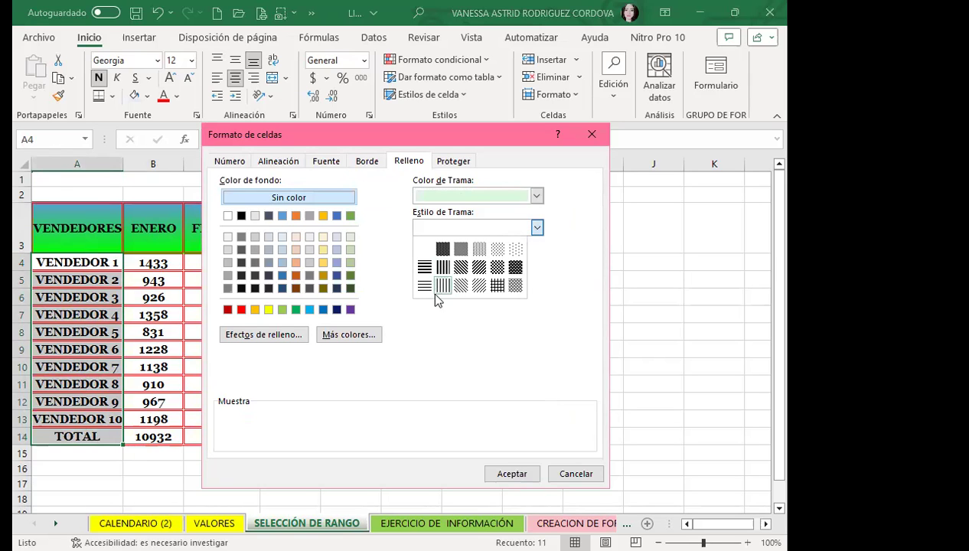
pyautogui.click(425, 249)
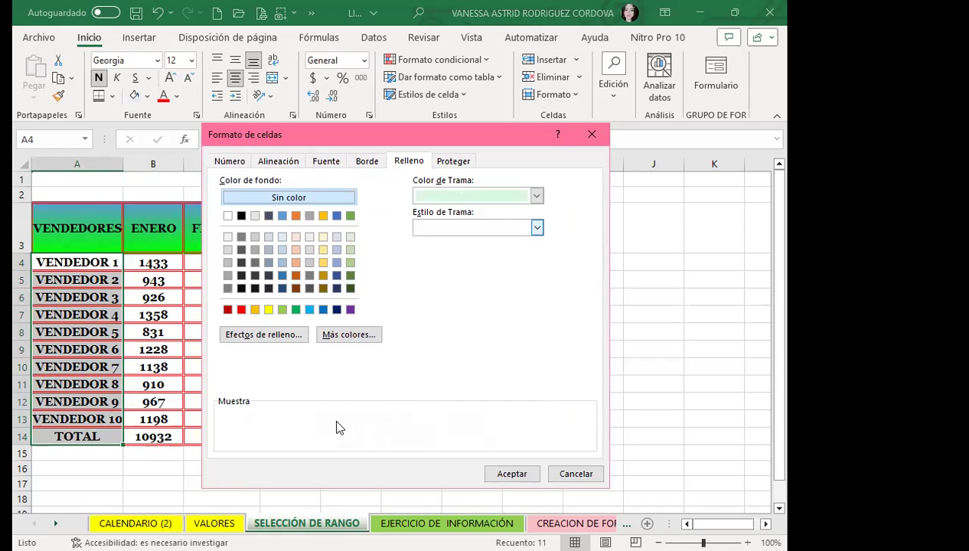
pyautogui.click(512, 473)
pyautogui.click(149, 382)
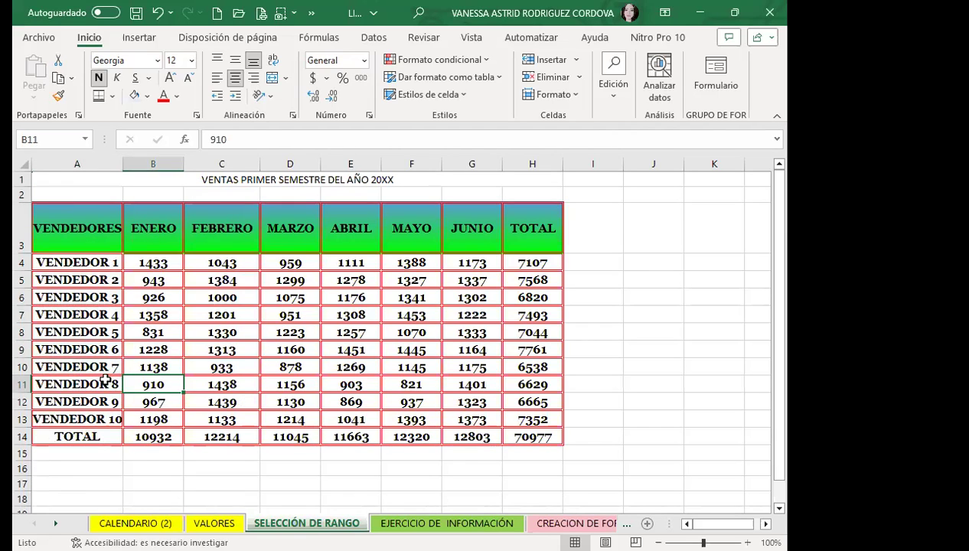
pyautogui.click(176, 303)
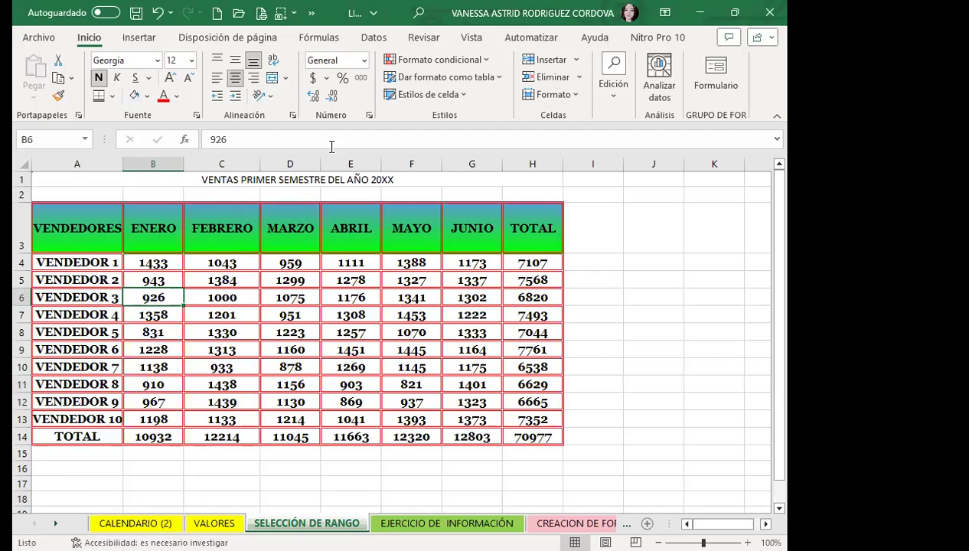
pyautogui.click(470, 37)
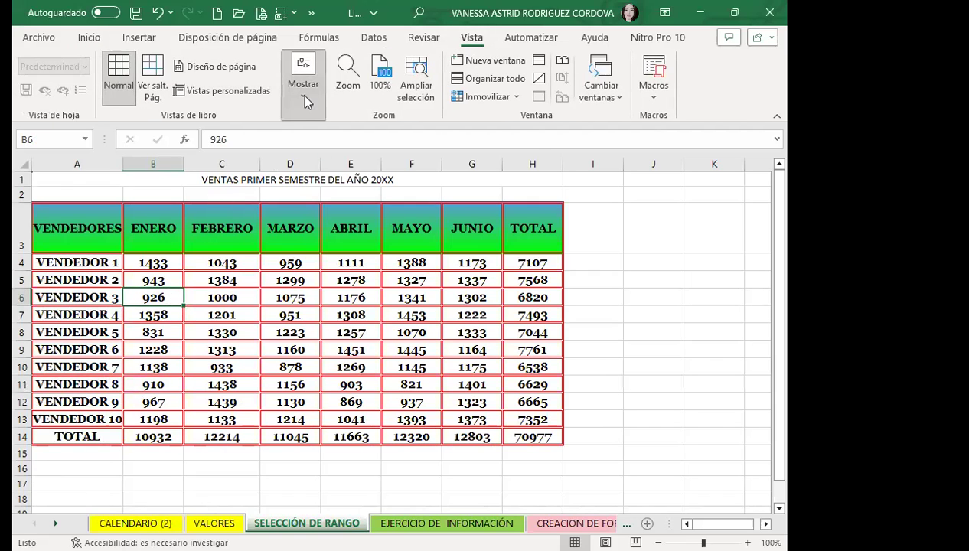
pyautogui.click(302, 96)
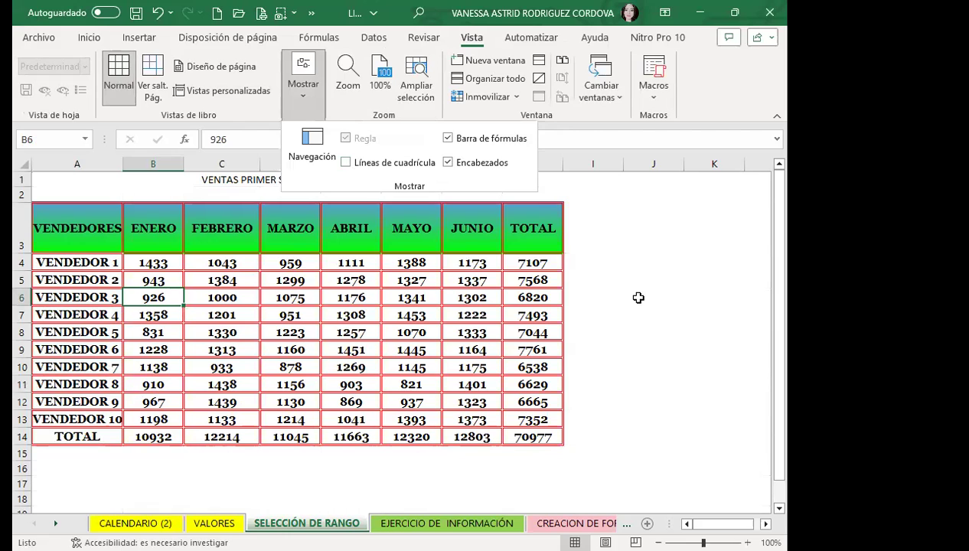
pyautogui.click(638, 298)
pyautogui.click(235, 179)
pyautogui.click(89, 37)
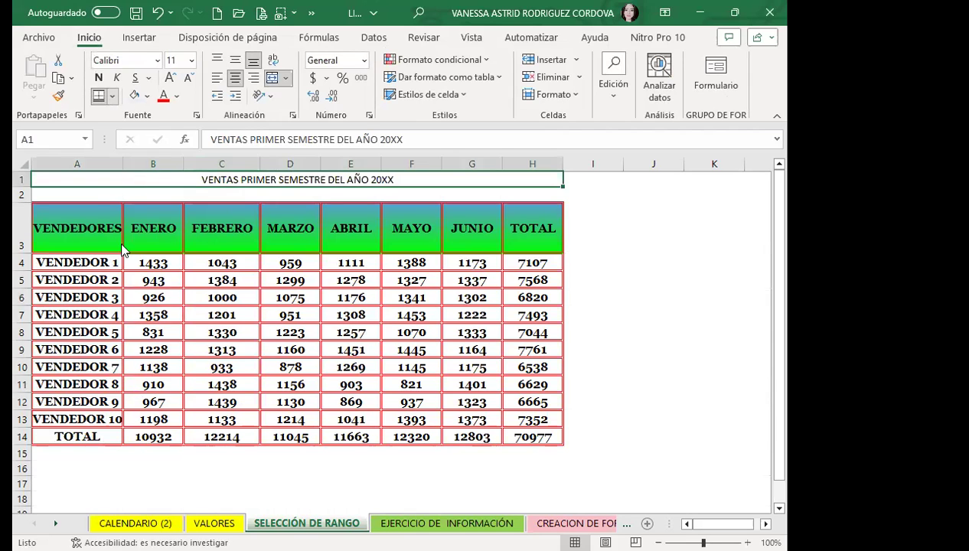
# - Give the title cell a thick outline border, light green fill, bold and double underline
pyautogui.click(113, 96)
pyautogui.click(125, 290)
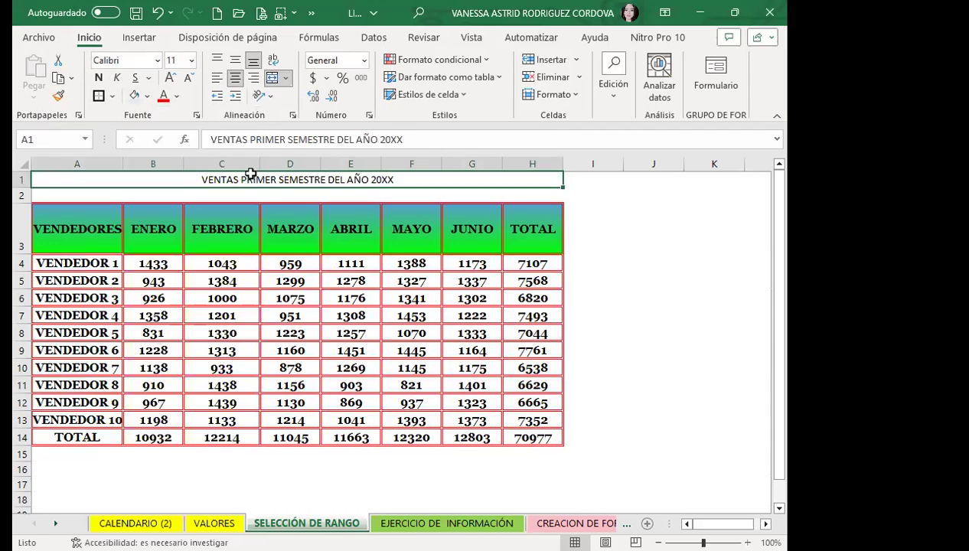
pyautogui.click(147, 96)
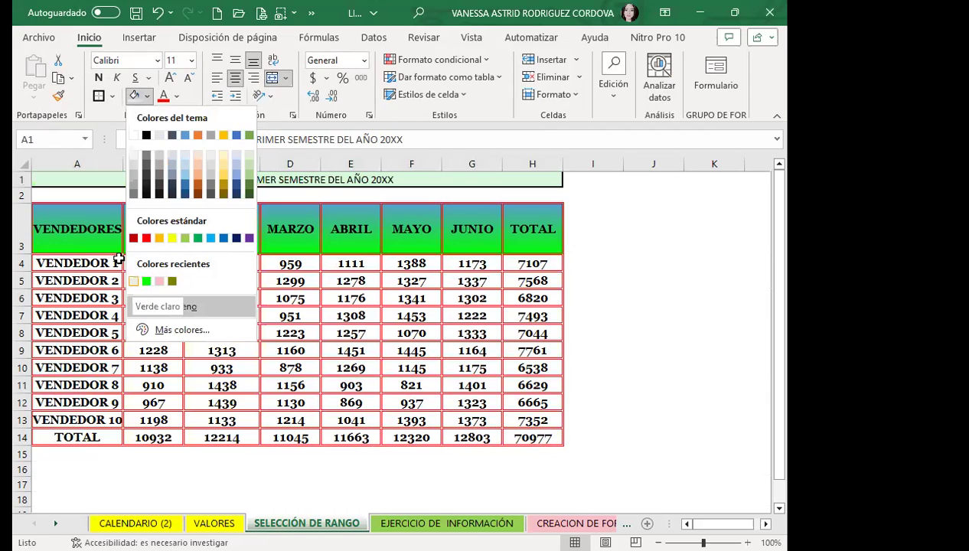
pyautogui.click(132, 281)
pyautogui.click(98, 79)
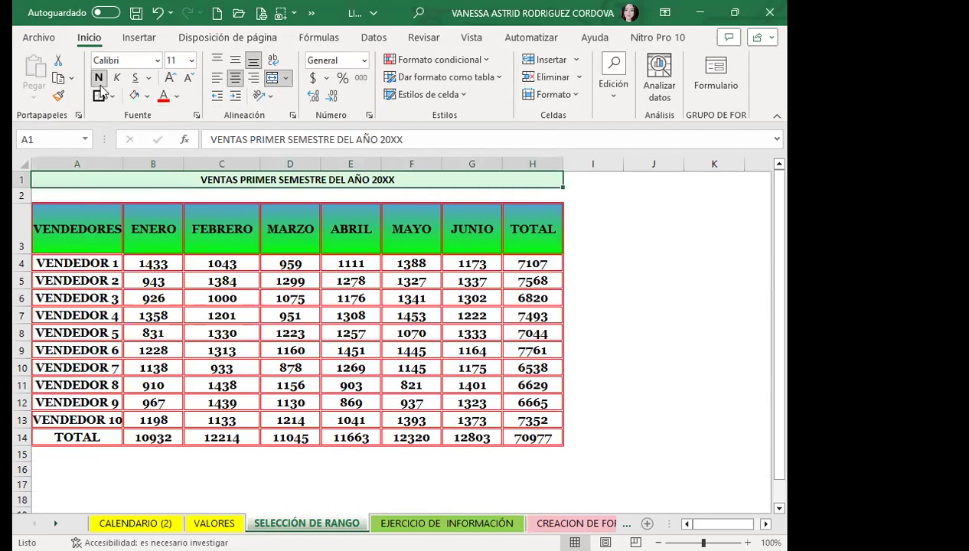
pyautogui.click(148, 79)
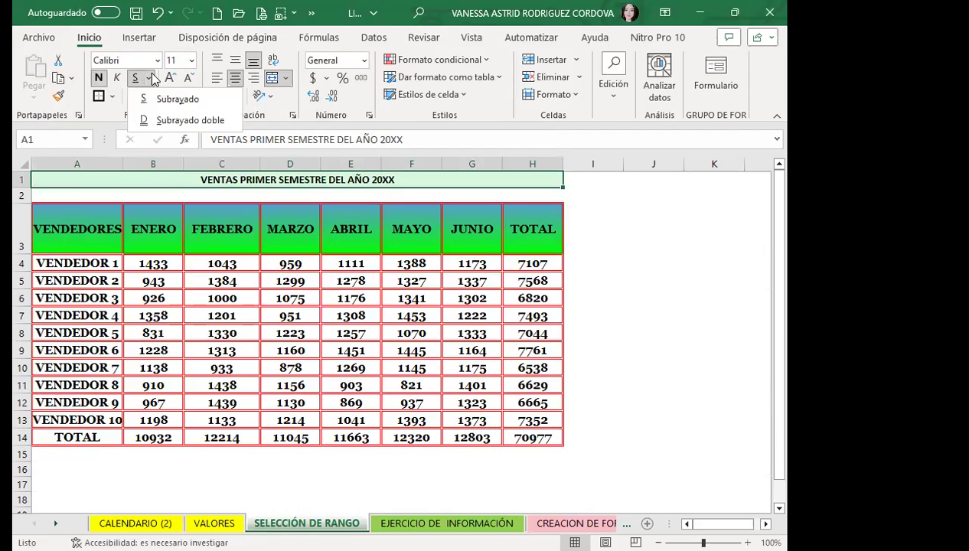
pyautogui.click(175, 122)
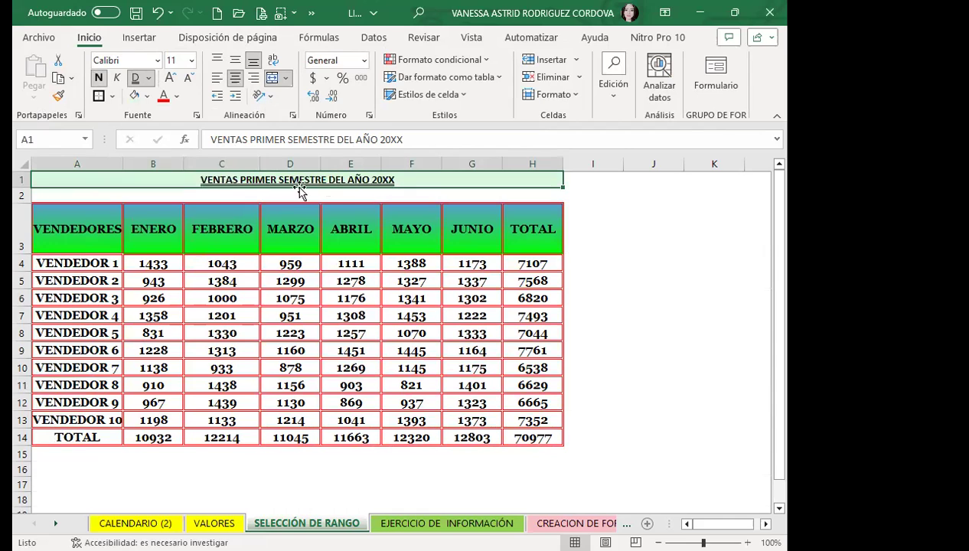
# - Enlarge the title to 20 points, centre it both ways, and make row 1 taller
pyautogui.click(172, 79)
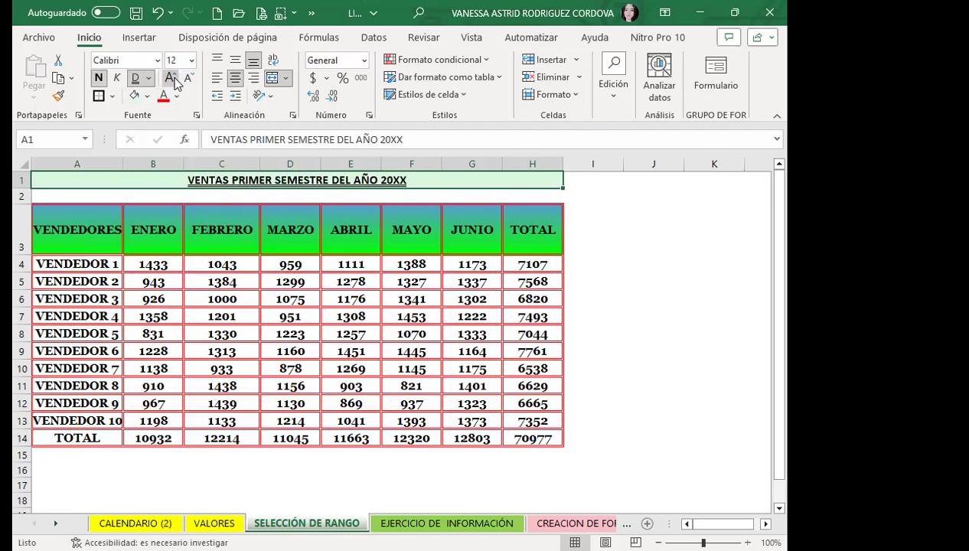
pyautogui.click(171, 79)
pyautogui.click(171, 79)
pyautogui.click(171, 80)
pyautogui.click(171, 80)
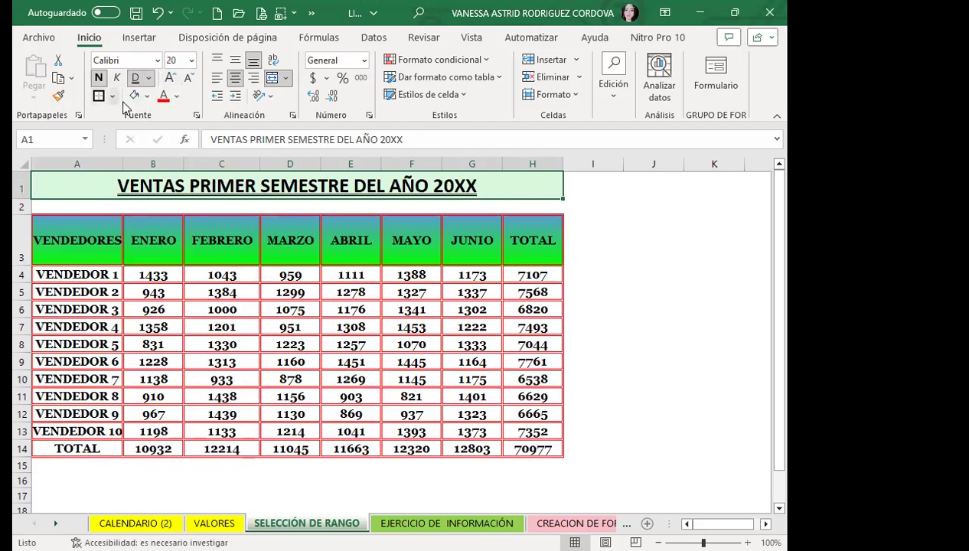
pyautogui.click(235, 60)
pyautogui.click(217, 77)
pyautogui.click(253, 60)
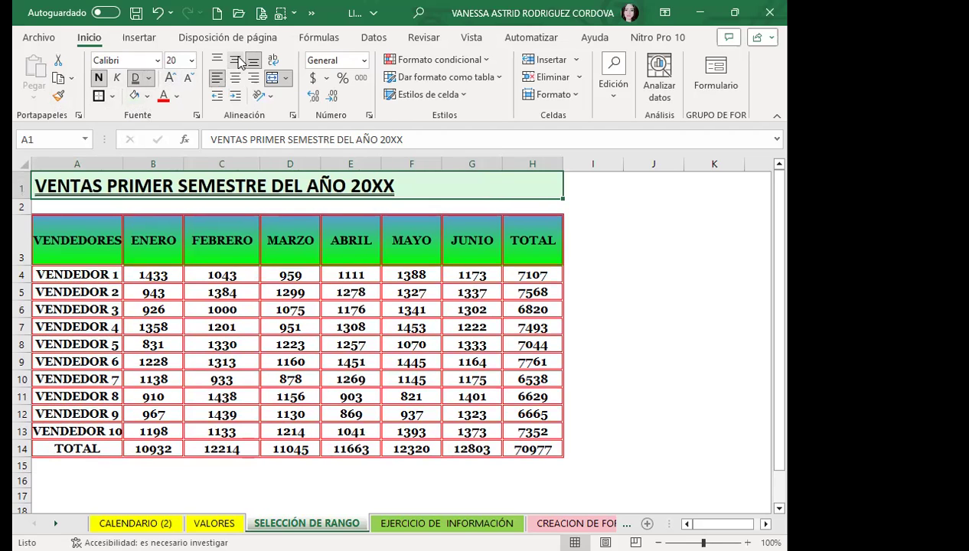
pyautogui.click(235, 77)
pyautogui.click(235, 59)
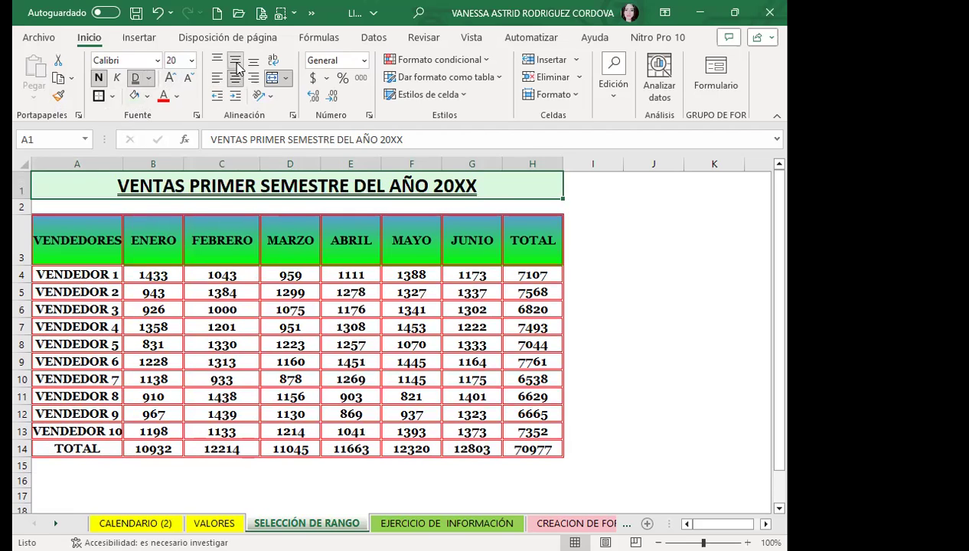
pyautogui.moveTo(29, 199); pyautogui.dragTo(29, 219)
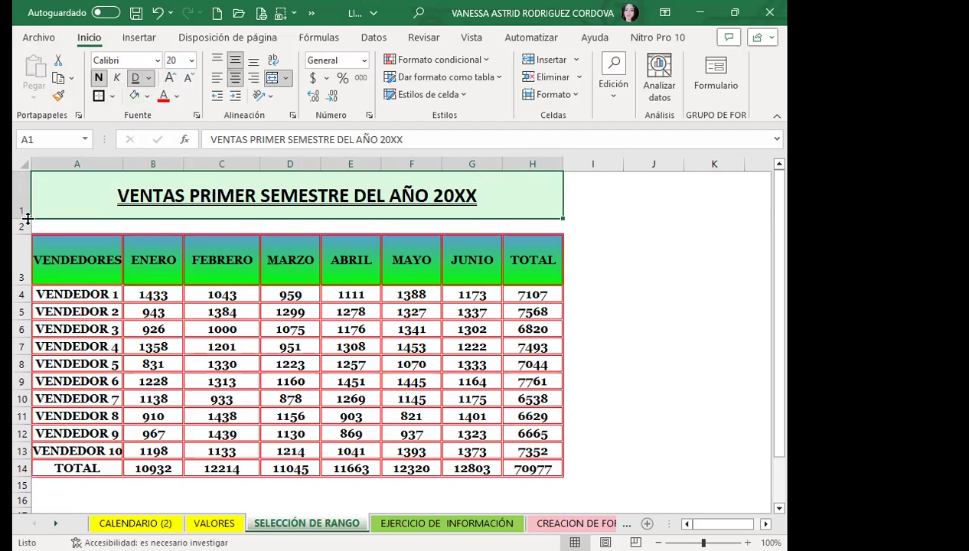
# - Check table values 1299 in D5 and 1043 in C4, then go to the EJERCICIO DE INFORMACIÓN sheet
pyautogui.click(674, 294)
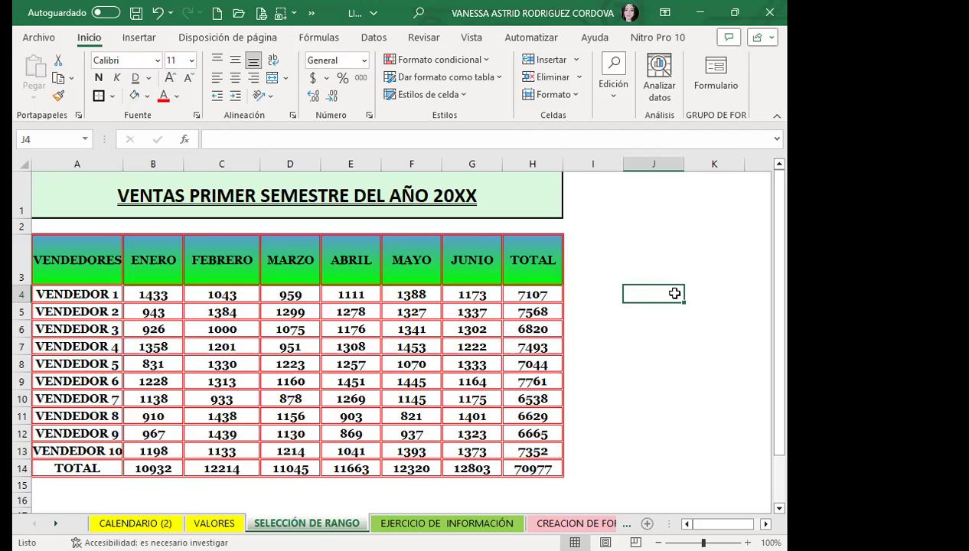
pyautogui.click(264, 310)
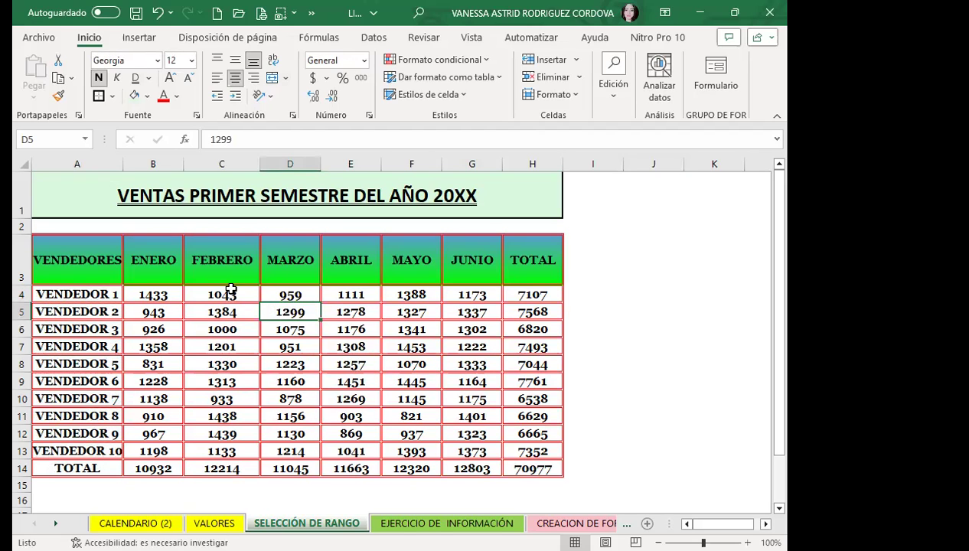
pyautogui.click(231, 291)
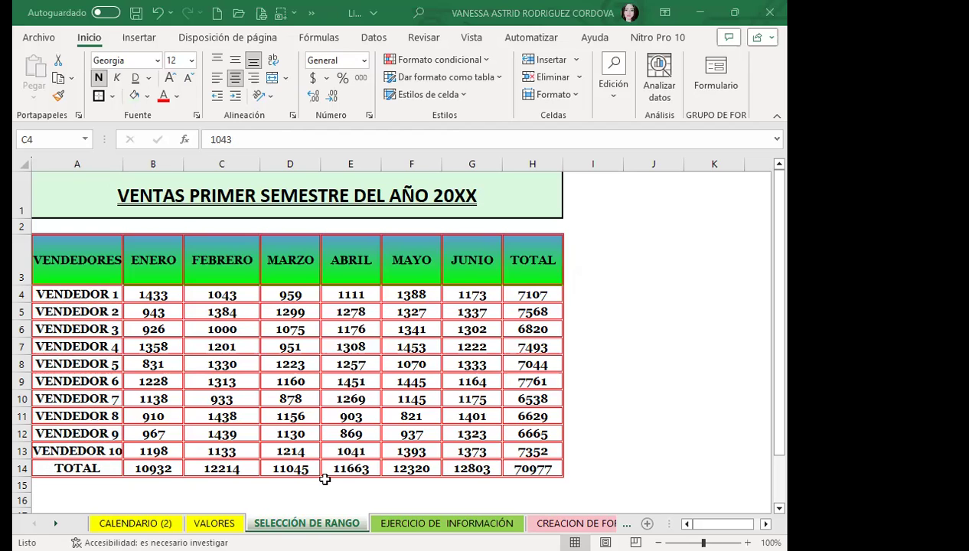
pyautogui.click(400, 523)
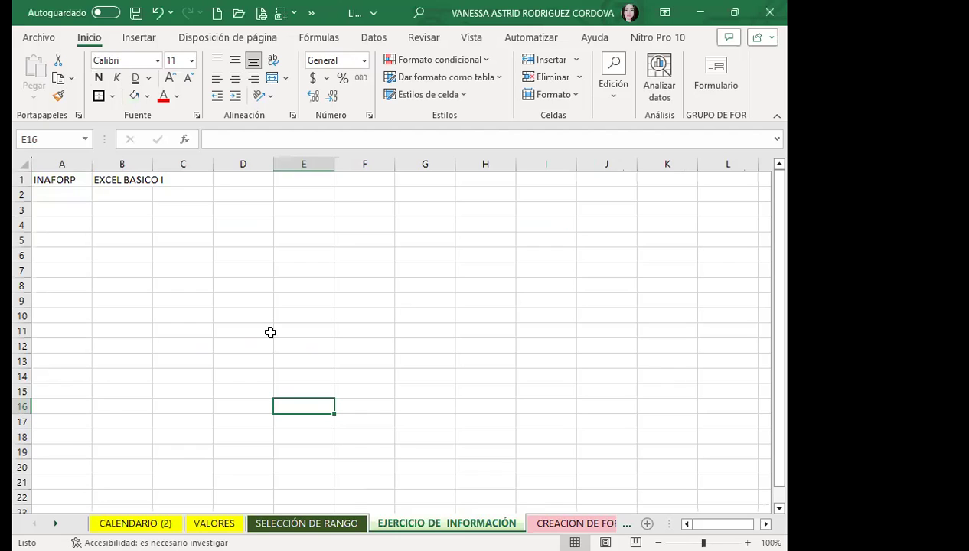
# - Insert the missing S in A1 so INAFORP becomes INSAFORP
pyautogui.click(62, 213)
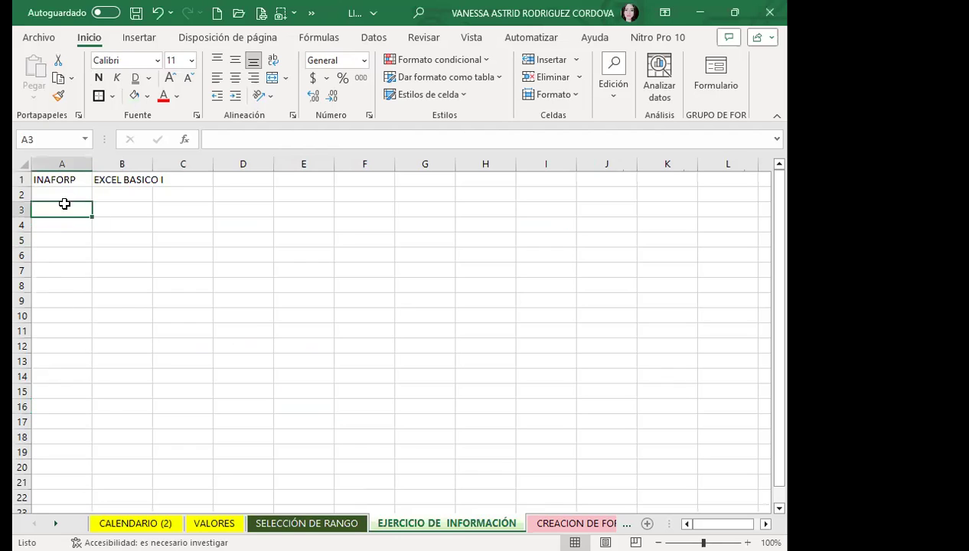
pyautogui.click(81, 179)
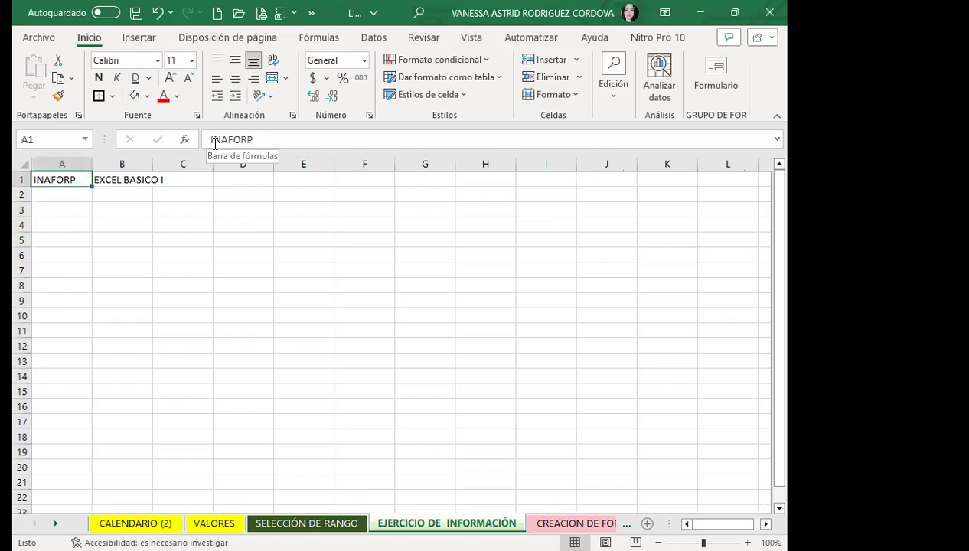
pyautogui.click(219, 139)
pyautogui.write('S')
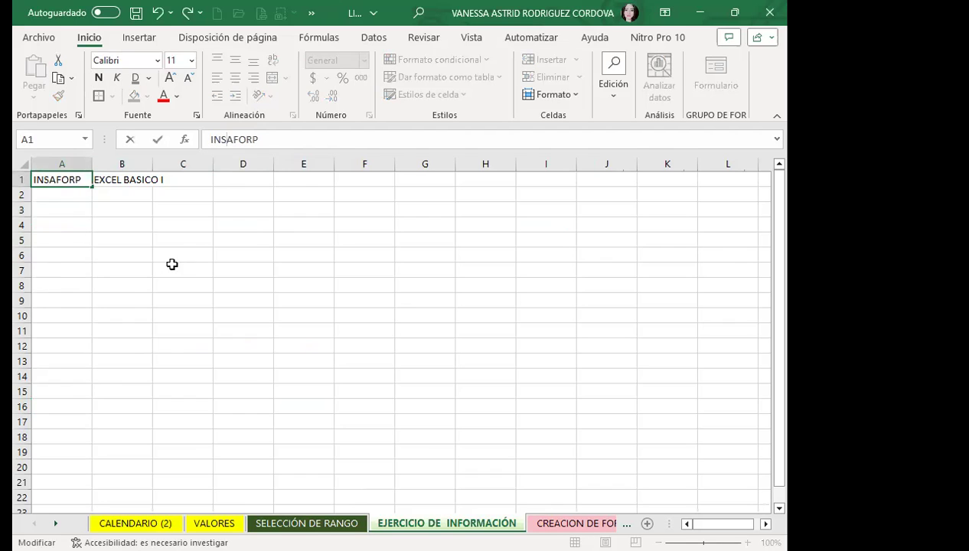
pyautogui.click(170, 268)
# - Inspect the INSAFORP cell A1, column B and the EXCEL BASICO I cell B1
pyautogui.click(55, 182)
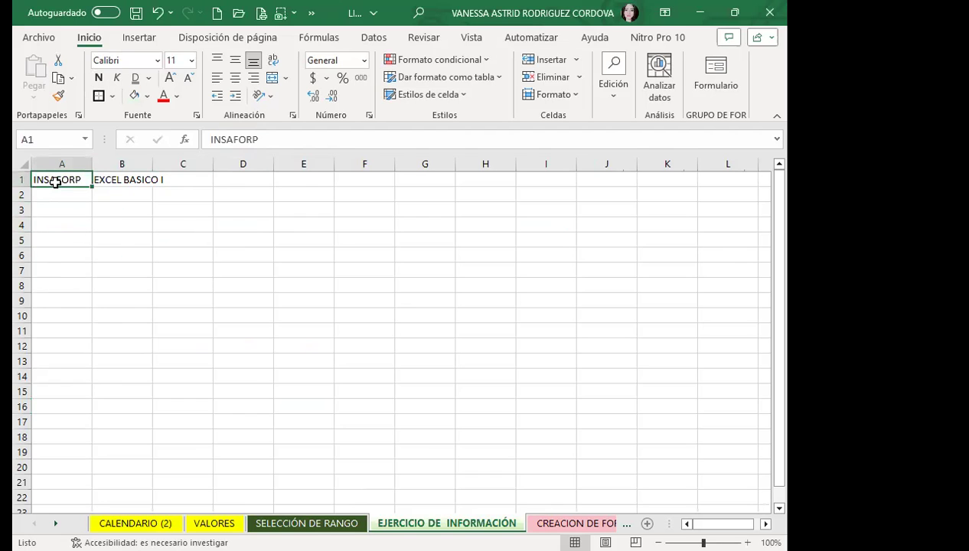
pyautogui.click(121, 166)
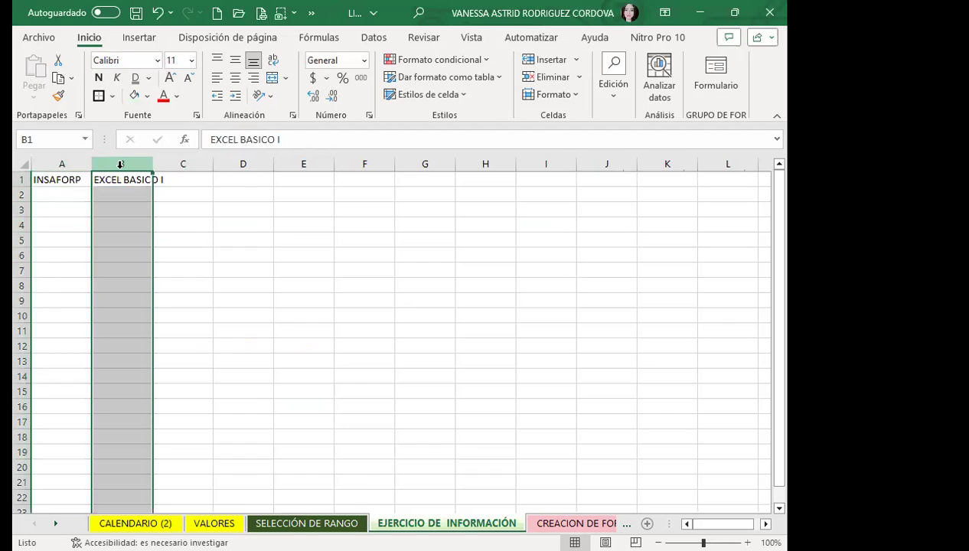
pyautogui.click(70, 184)
pyautogui.click(118, 180)
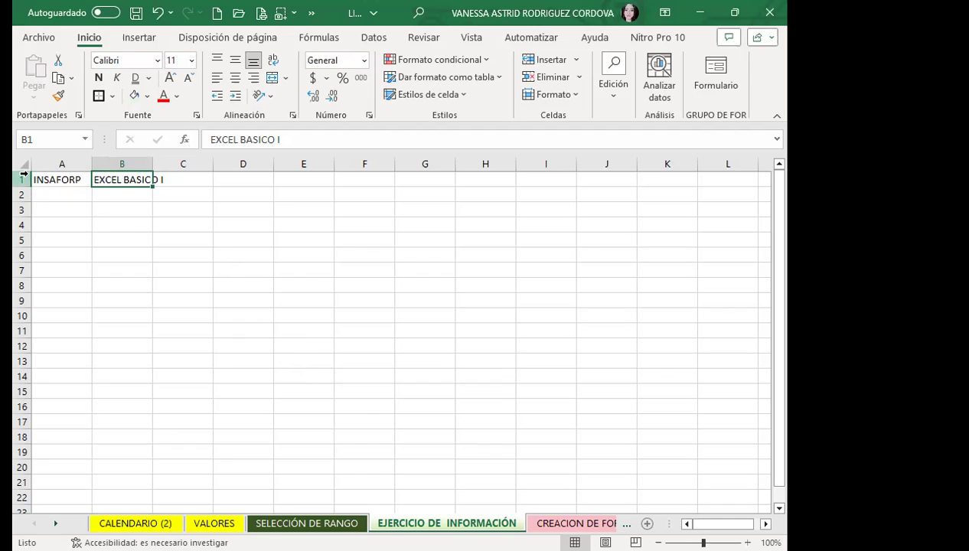
pyautogui.click(54, 179)
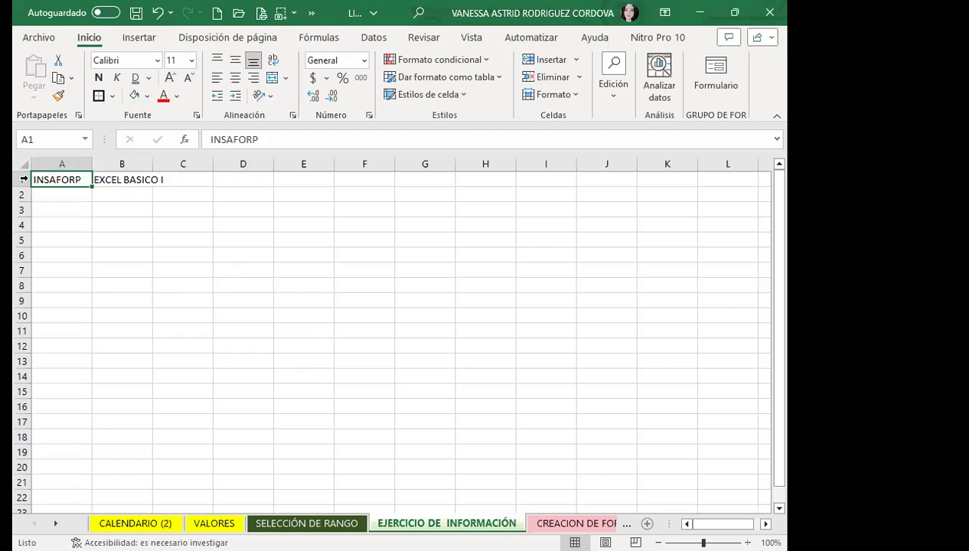
# - Apply Combinar y centrar to A1:A20, then to B1:I20, and reselect the INSAFORP cell
pyautogui.moveTo(71, 178); pyautogui.dragTo(36, 481)
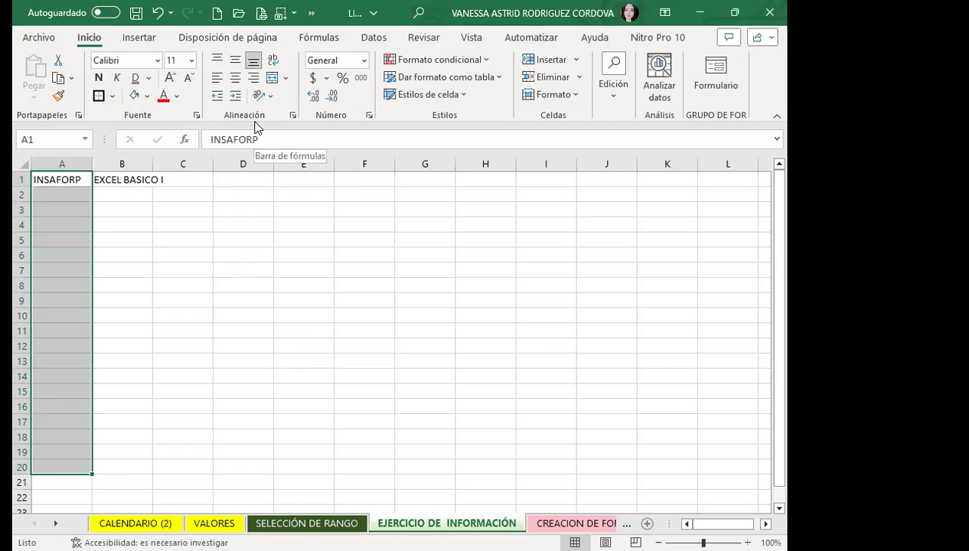
pyautogui.click(272, 79)
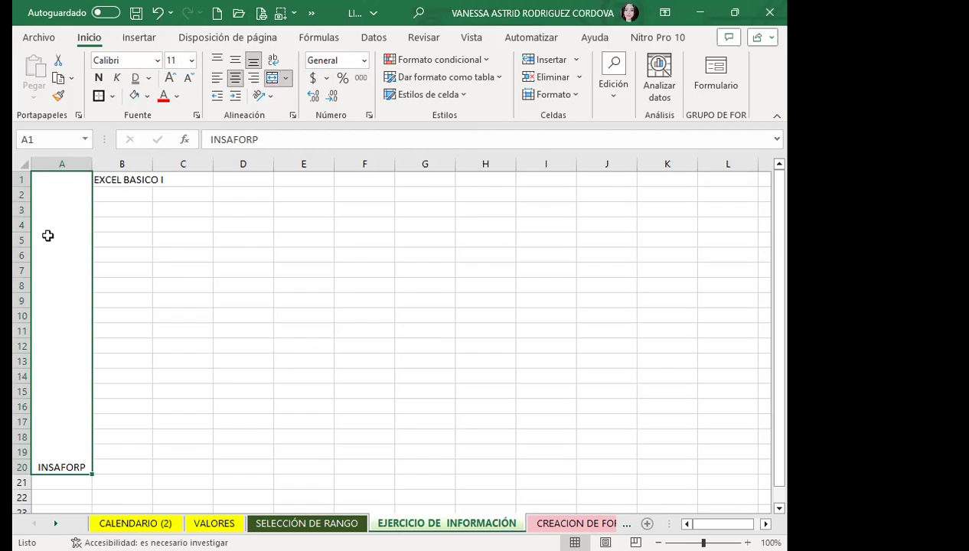
pyautogui.moveTo(119, 179)
pyautogui.mouseDown()
pyautogui.moveTo(427, 212)
pyautogui.moveTo(526, 267)
pyautogui.moveTo(588, 349)
pyautogui.moveTo(592, 383)
pyautogui.mouseUp()
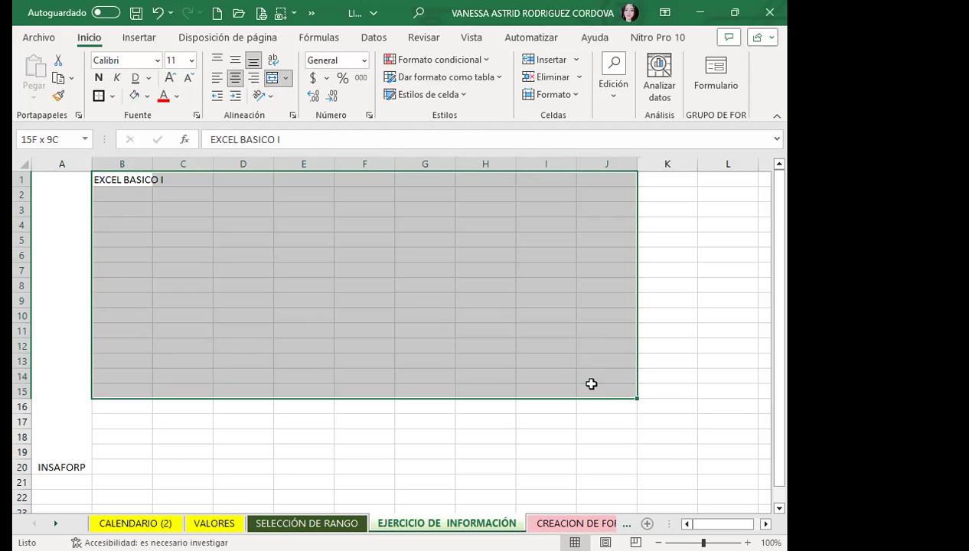
pyautogui.moveTo(592, 383)
pyautogui.mouseDown()
pyautogui.moveTo(592, 471)
pyautogui.moveTo(539, 452)
pyautogui.moveTo(536, 461)
pyautogui.mouseUp()
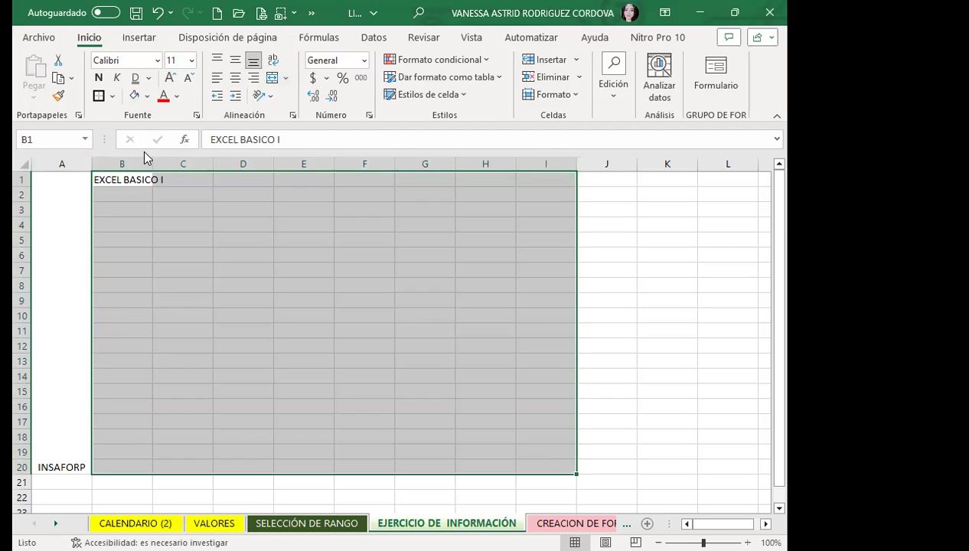
pyautogui.click(271, 80)
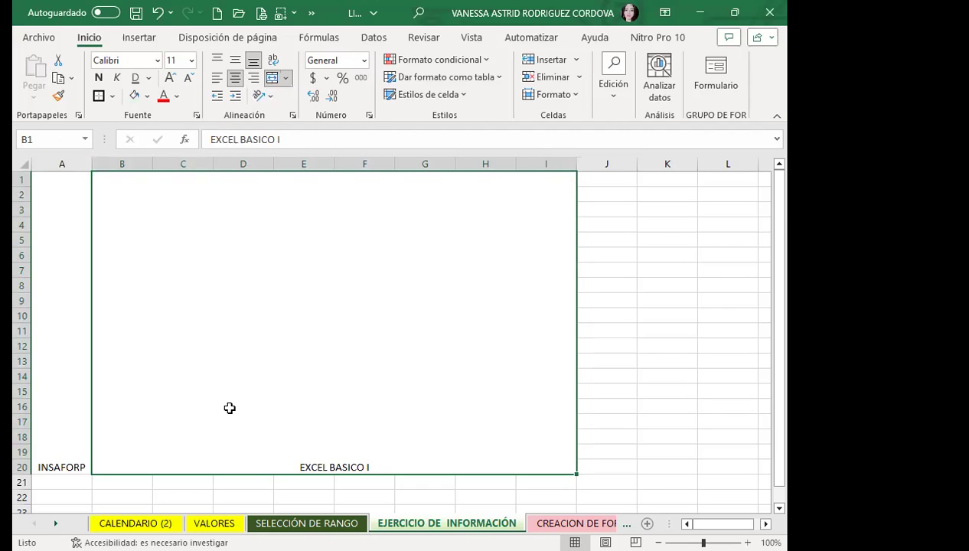
pyautogui.click(57, 269)
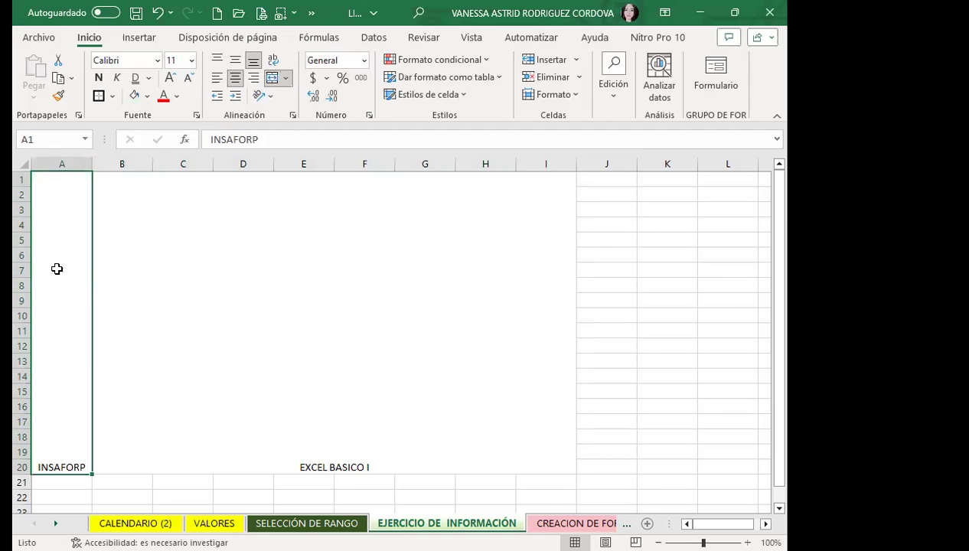
# - Set INSAFORP to vertical stacked text, middle-aligned in its cell, after briefly trying 45 degrees
pyautogui.click(292, 115)
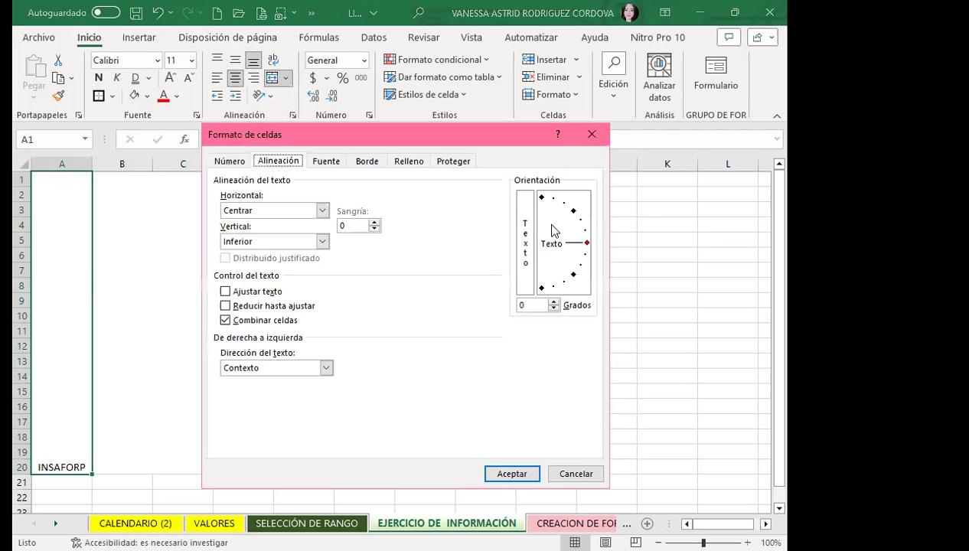
pyautogui.moveTo(574, 246); pyautogui.dragTo(575, 218)
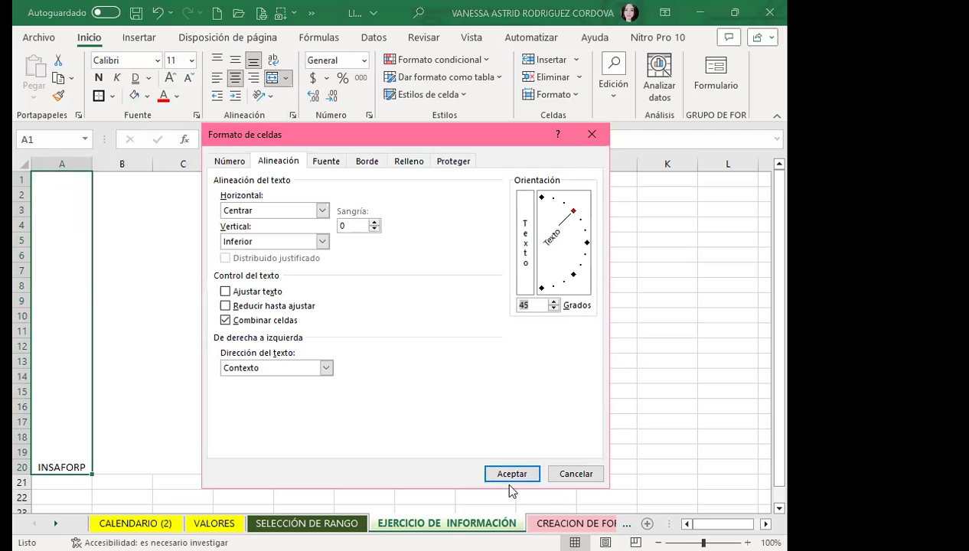
pyautogui.press('Return')
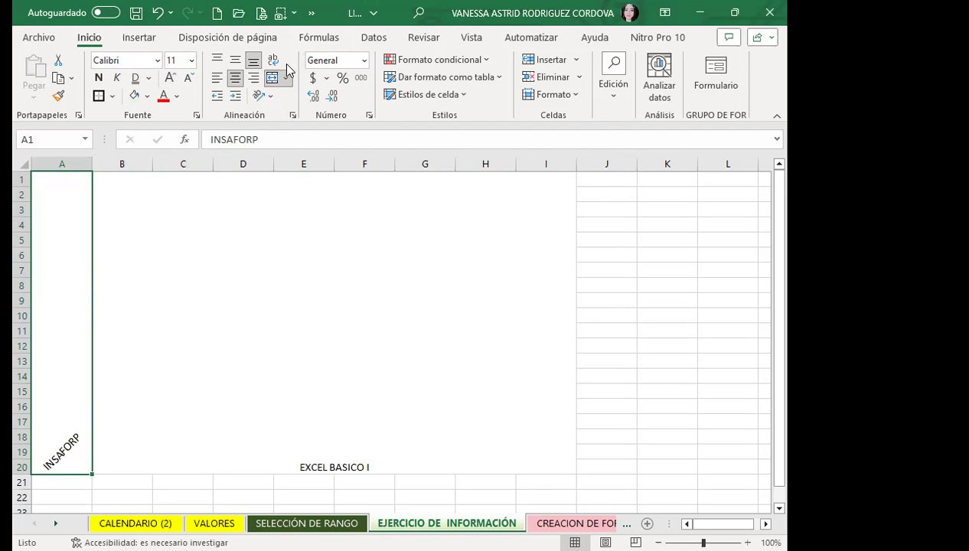
pyautogui.click(273, 102)
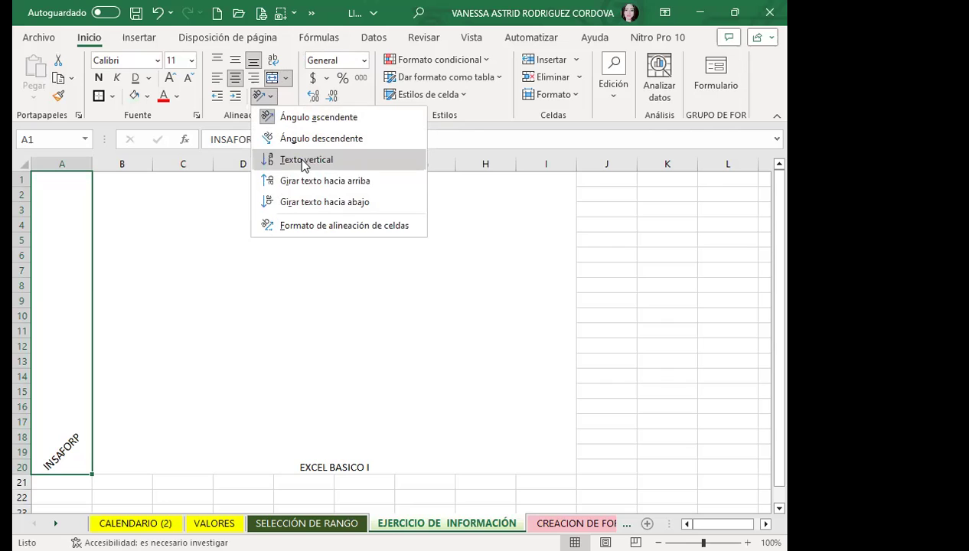
pyautogui.click(301, 159)
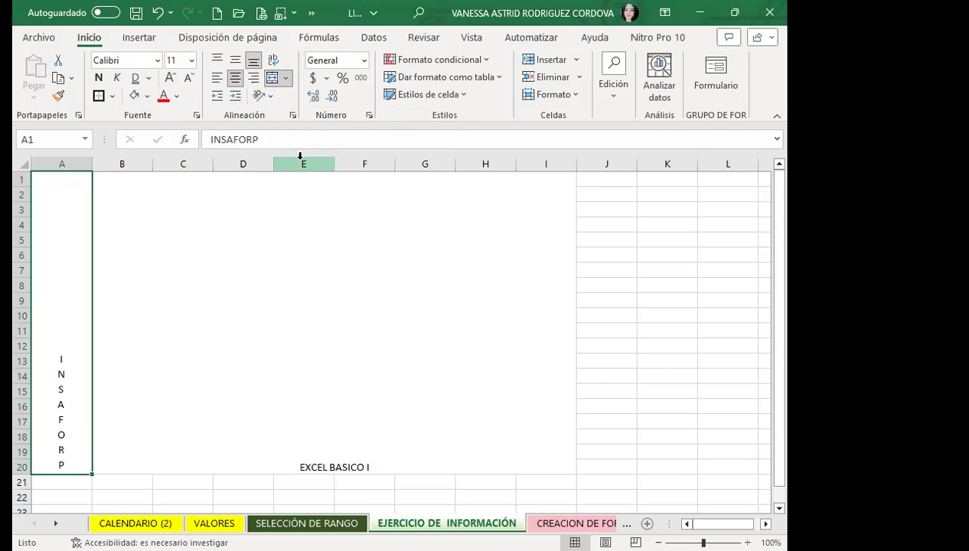
pyautogui.click(235, 66)
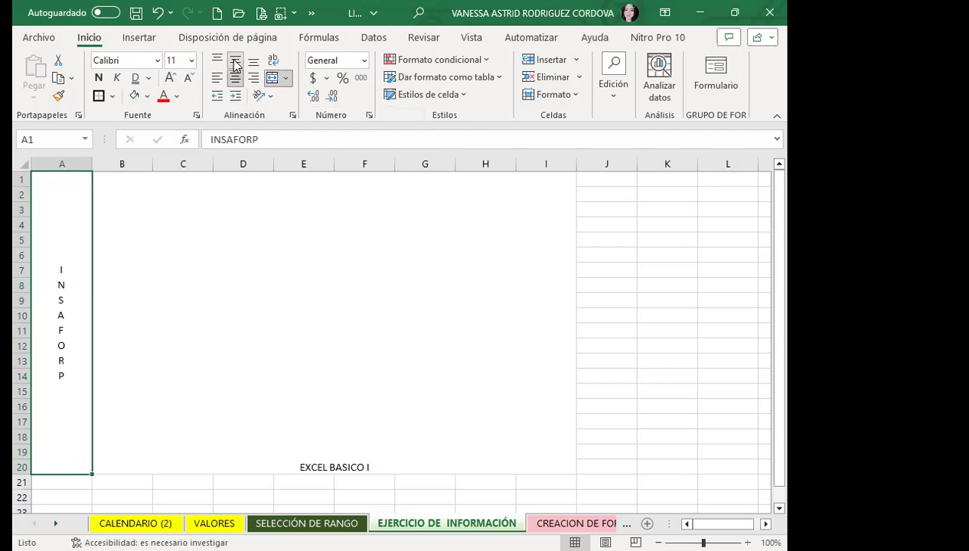
# - Make INSAFORP bold in the Algerian font and enlarge it to 24 points
pyautogui.click(98, 78)
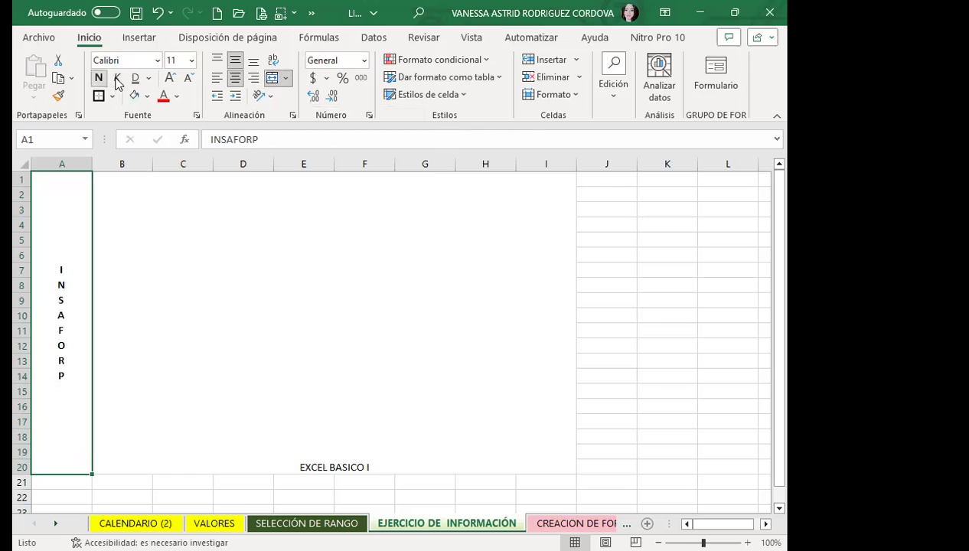
pyautogui.click(156, 60)
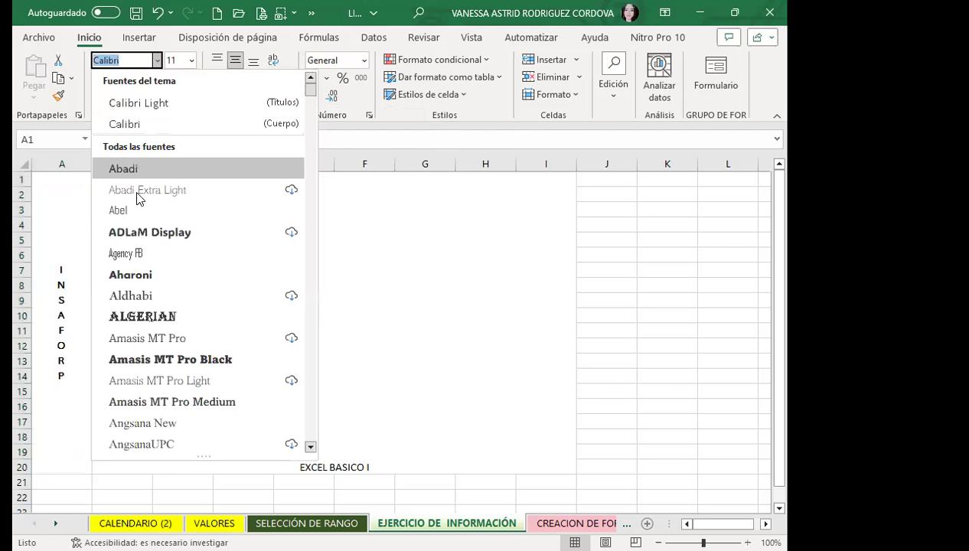
pyautogui.click(135, 316)
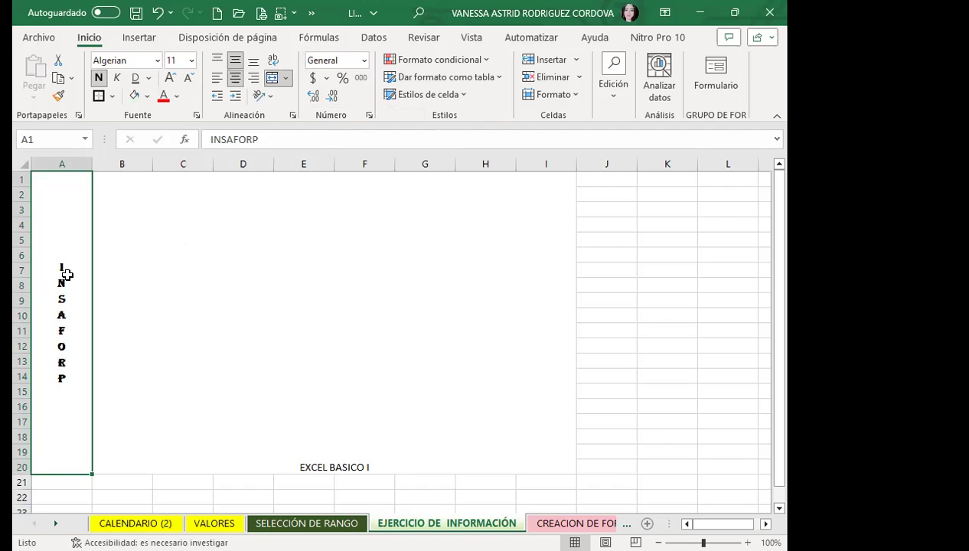
pyautogui.click(170, 77)
pyautogui.click(170, 78)
pyautogui.click(170, 77)
pyautogui.click(172, 77)
pyautogui.click(171, 78)
pyautogui.click(172, 77)
pyautogui.click(172, 77)
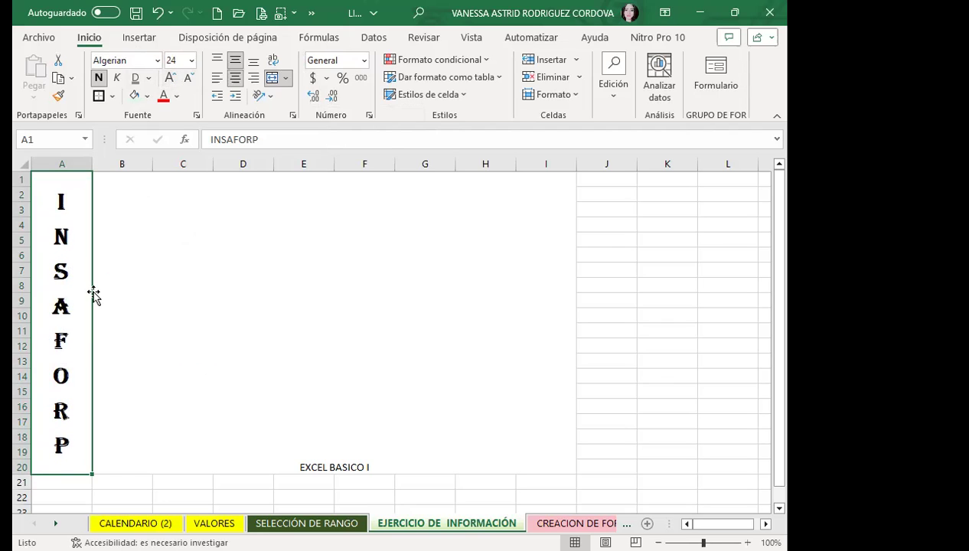
pyautogui.click(174, 255)
pyautogui.click(66, 262)
# - Angle EXCEL BASICO I upward diagonally, middle-align it, and enlarge it two sizes
pyautogui.click(320, 316)
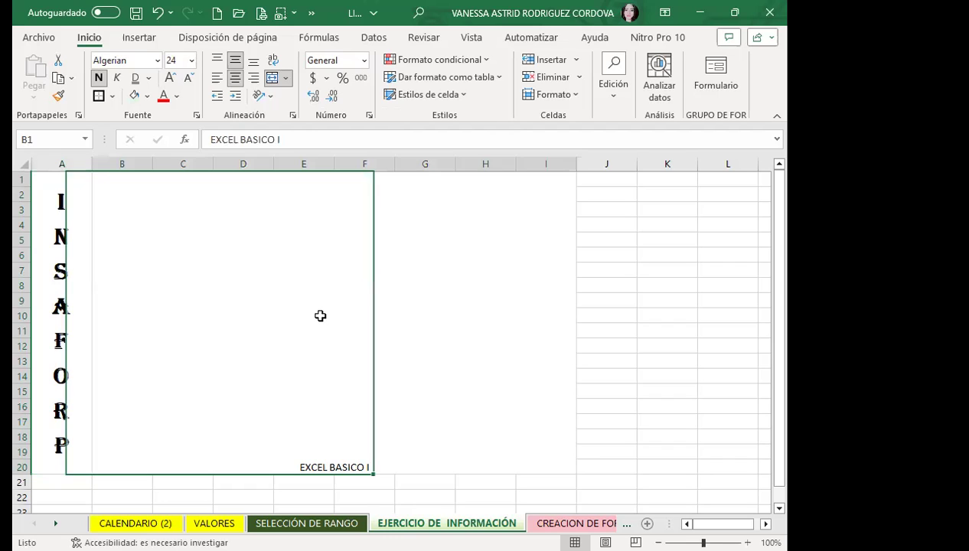
pyautogui.click(270, 97)
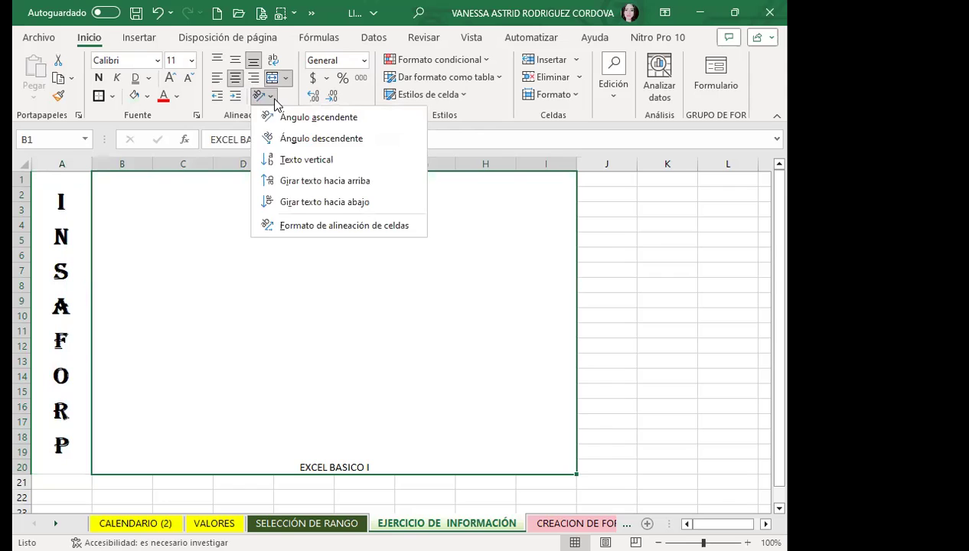
pyautogui.click(322, 124)
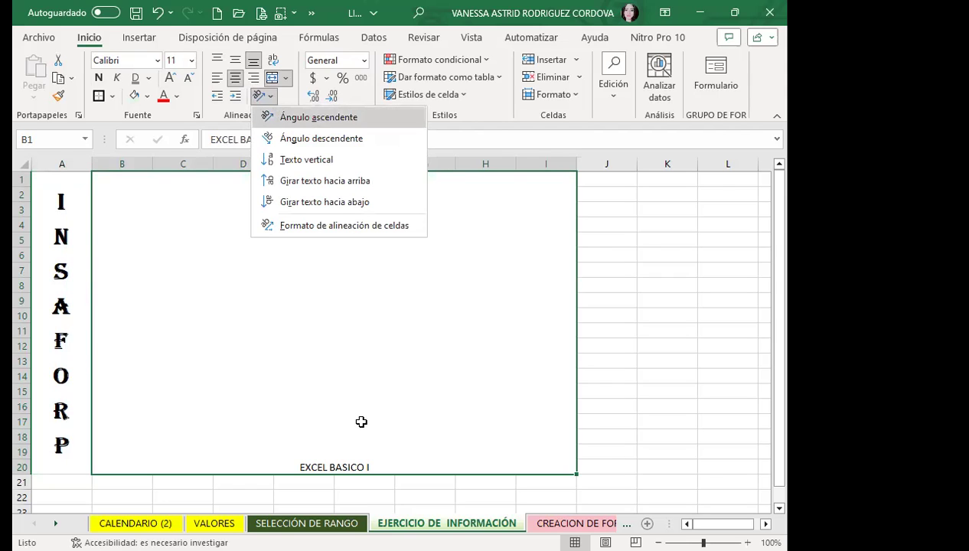
pyautogui.click(235, 61)
pyautogui.click(170, 77)
pyautogui.click(170, 77)
pyautogui.click(170, 77)
pyautogui.click(170, 77)
pyautogui.click(170, 77)
# - Make EXCEL BASICO I bold Algerian and increase it to 48 points
pyautogui.click(98, 78)
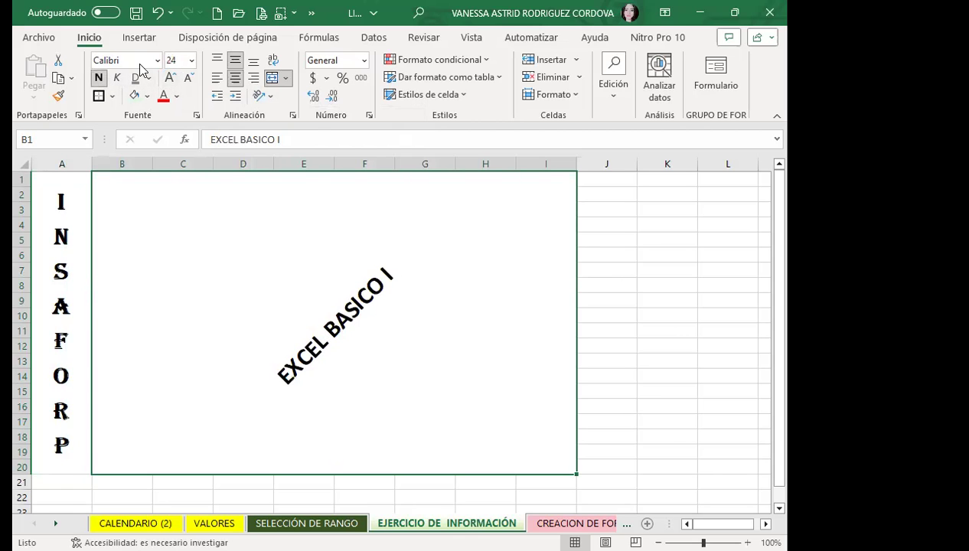
pyautogui.click(157, 60)
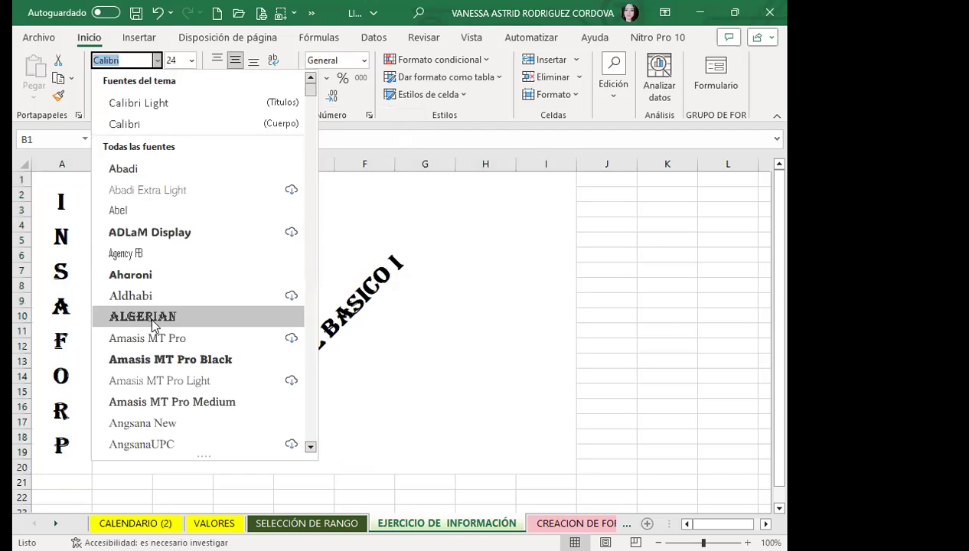
pyautogui.click(150, 315)
pyautogui.click(170, 78)
pyautogui.click(170, 78)
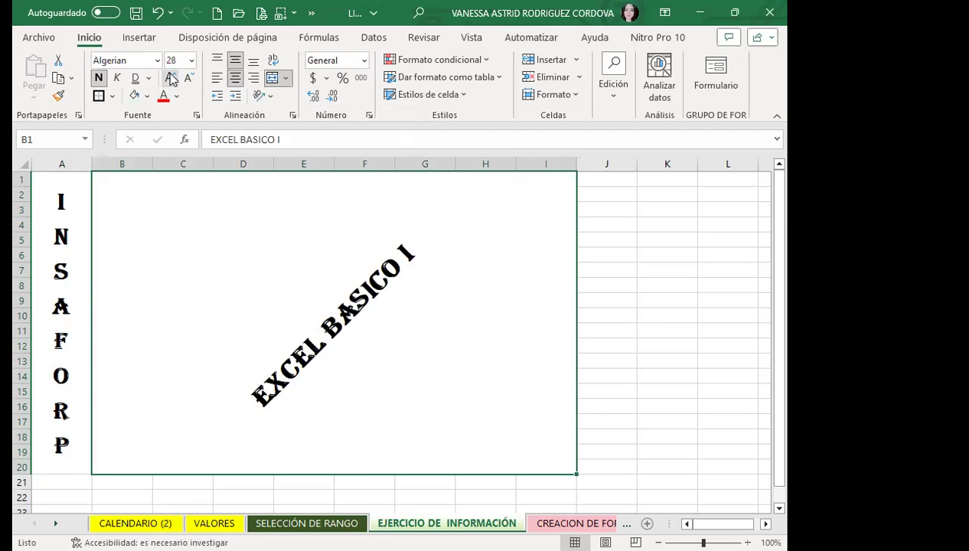
pyautogui.click(170, 78)
pyautogui.click(170, 78)
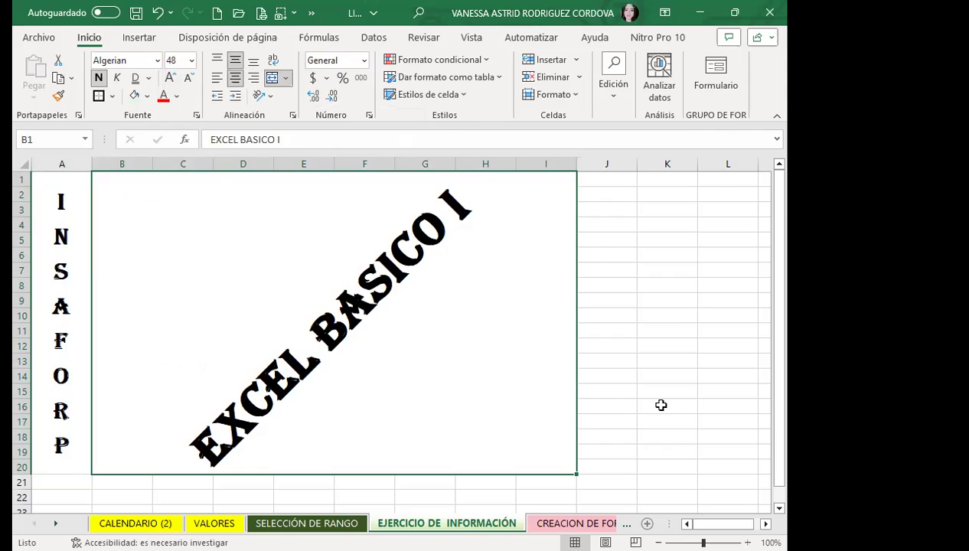
pyautogui.click(78, 274)
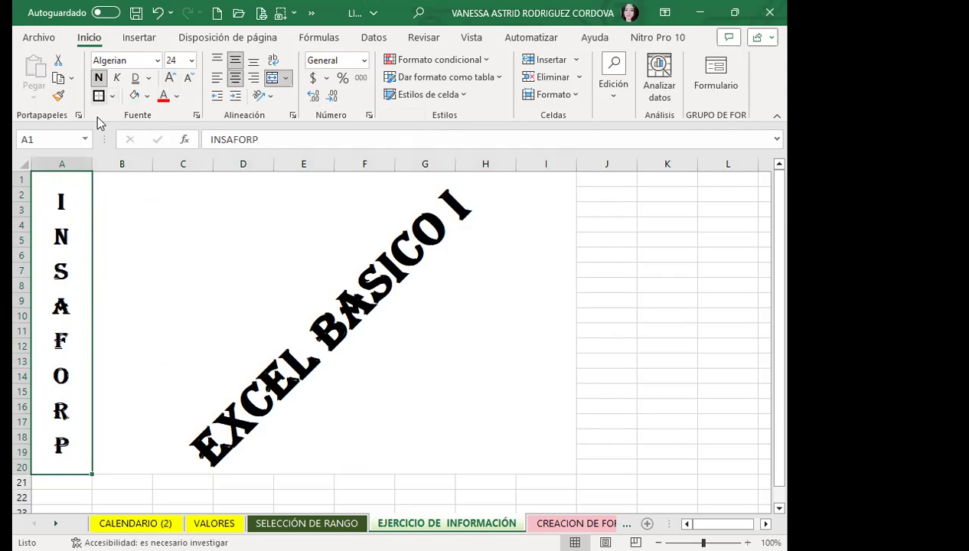
# - Give A1:I20 thick green Outline and Inside borders
pyautogui.moveTo(76, 217); pyautogui.dragTo(216, 220)
pyautogui.click(197, 116)
pyautogui.click(368, 161)
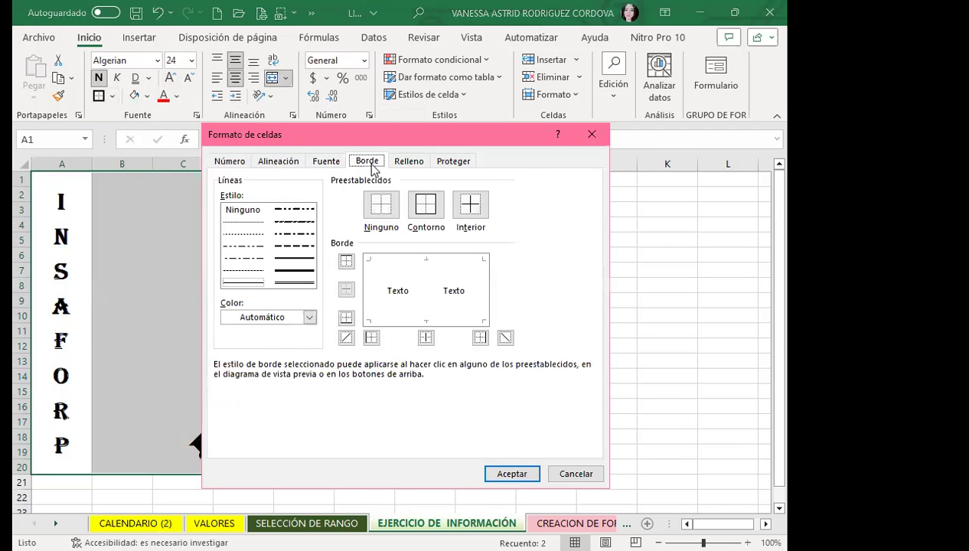
pyautogui.click(295, 258)
pyautogui.click(294, 270)
pyautogui.click(307, 320)
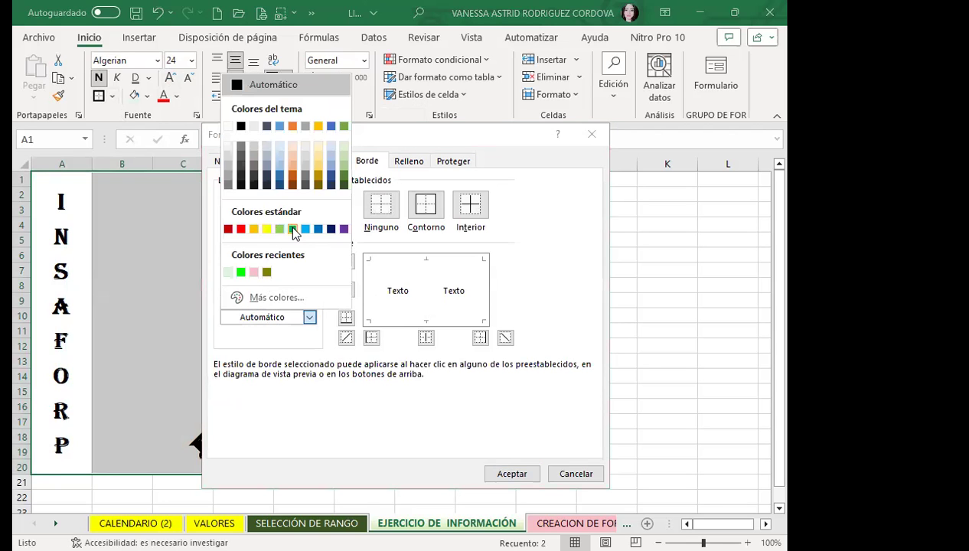
pyautogui.click(293, 229)
pyautogui.click(425, 205)
pyautogui.click(469, 204)
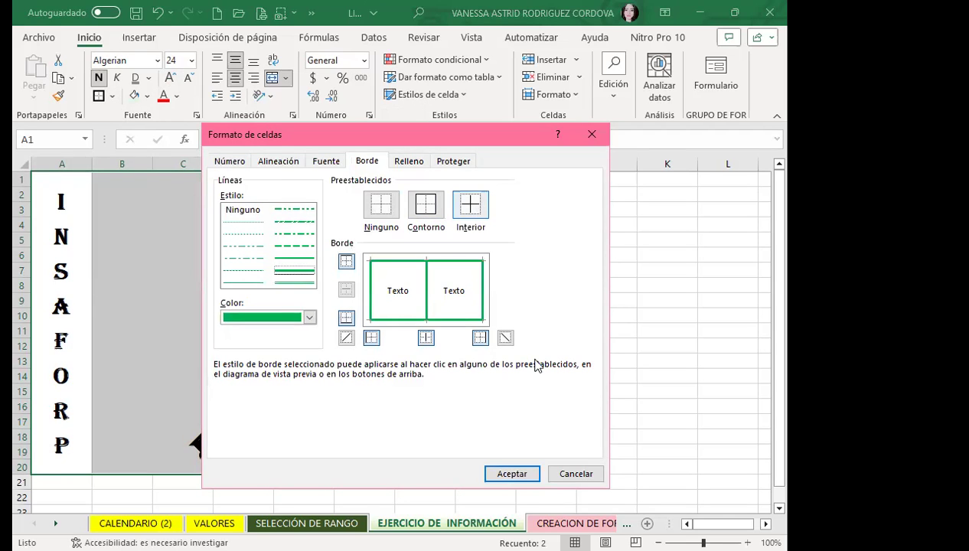
pyautogui.click(511, 474)
pyautogui.click(666, 361)
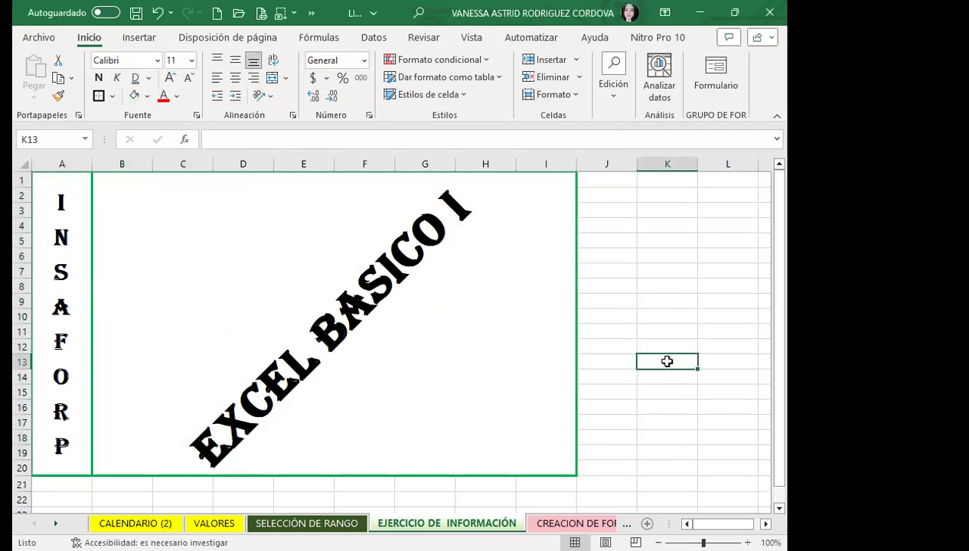
# - Start a gradient fill on the INSAFORP cell with cyan as the first colour
pyautogui.click(67, 282)
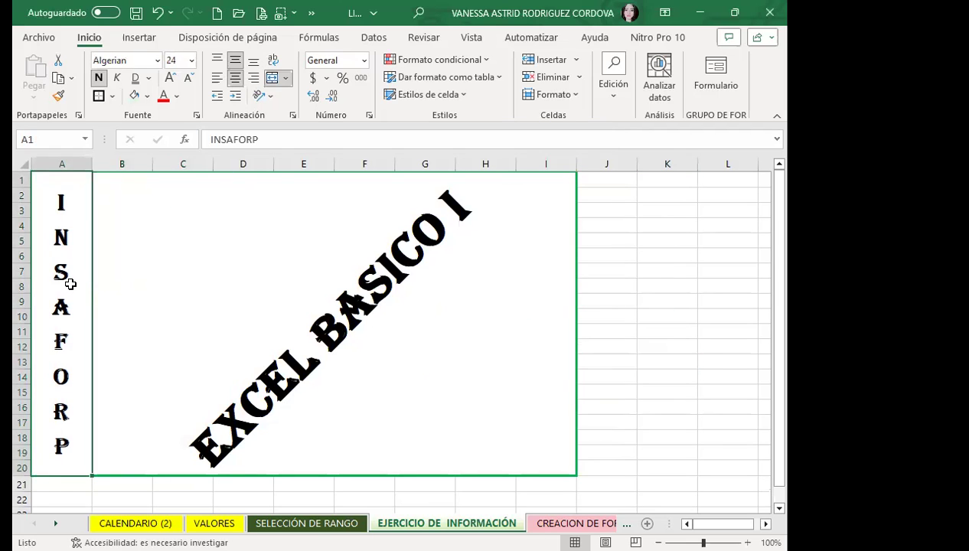
pyautogui.click(197, 115)
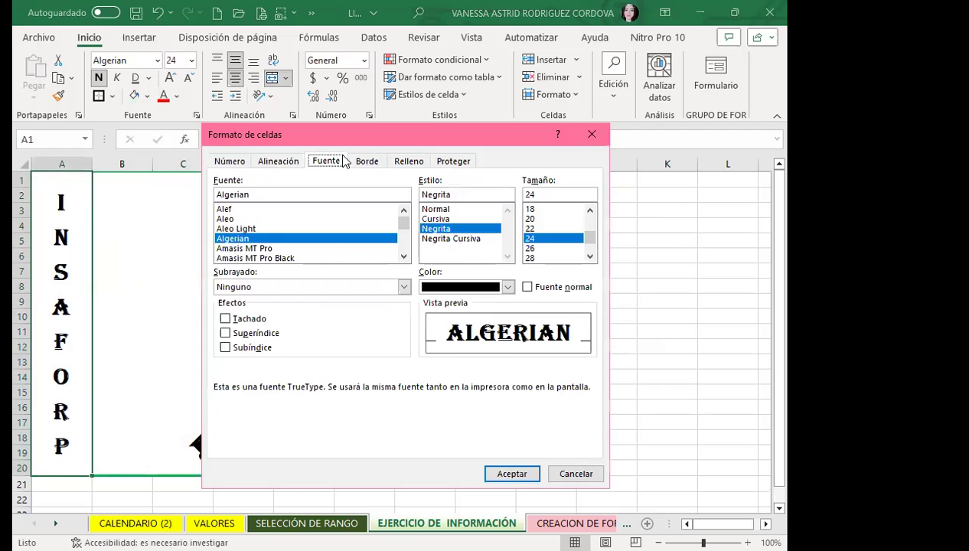
pyautogui.click(403, 163)
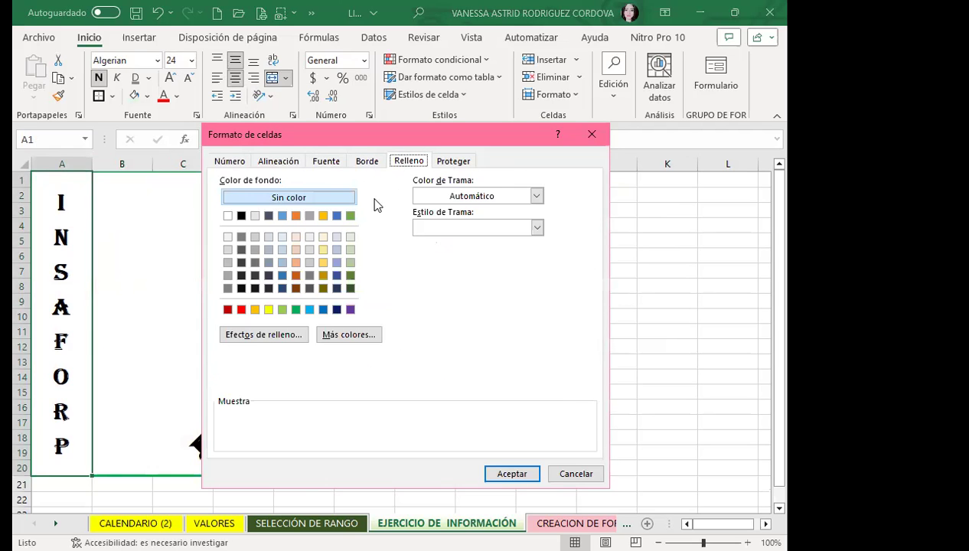
pyautogui.click(265, 337)
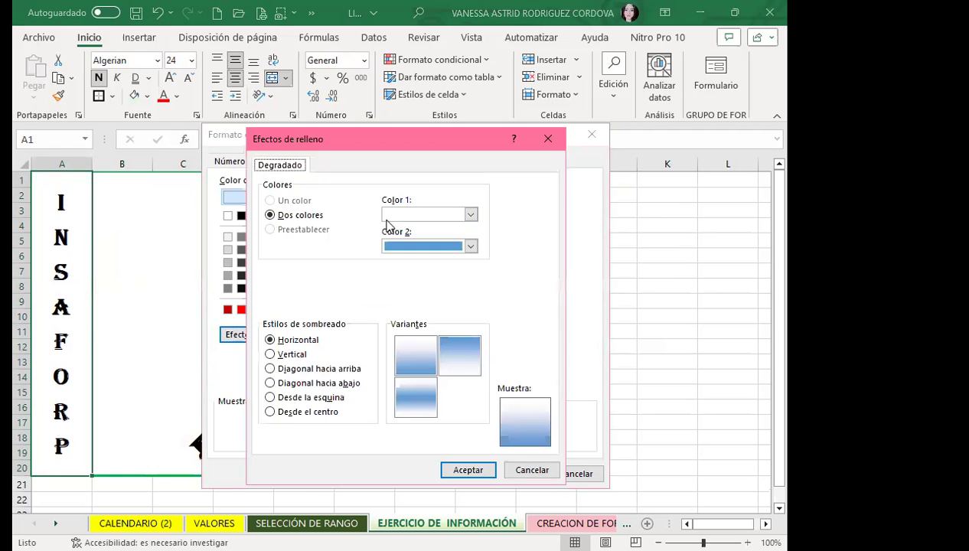
pyautogui.click(471, 217)
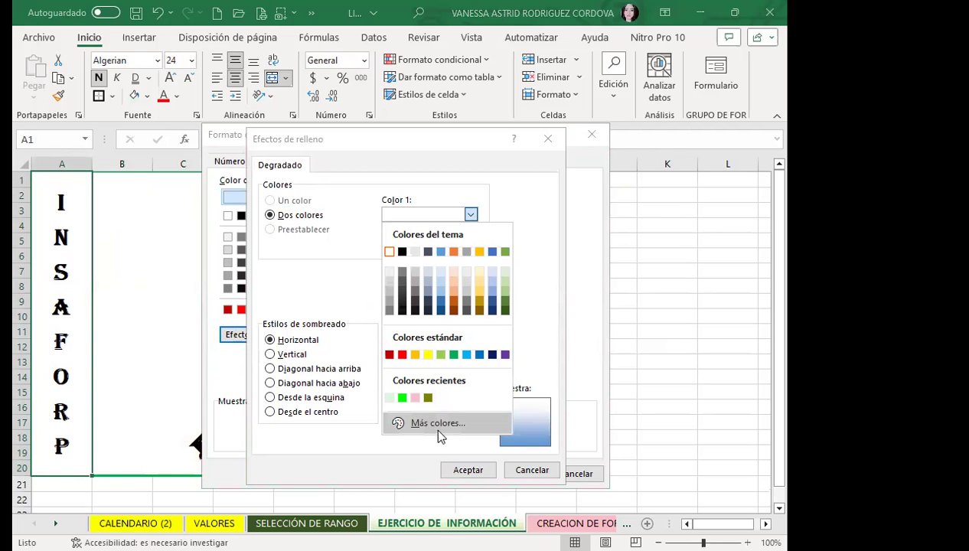
pyautogui.click(438, 424)
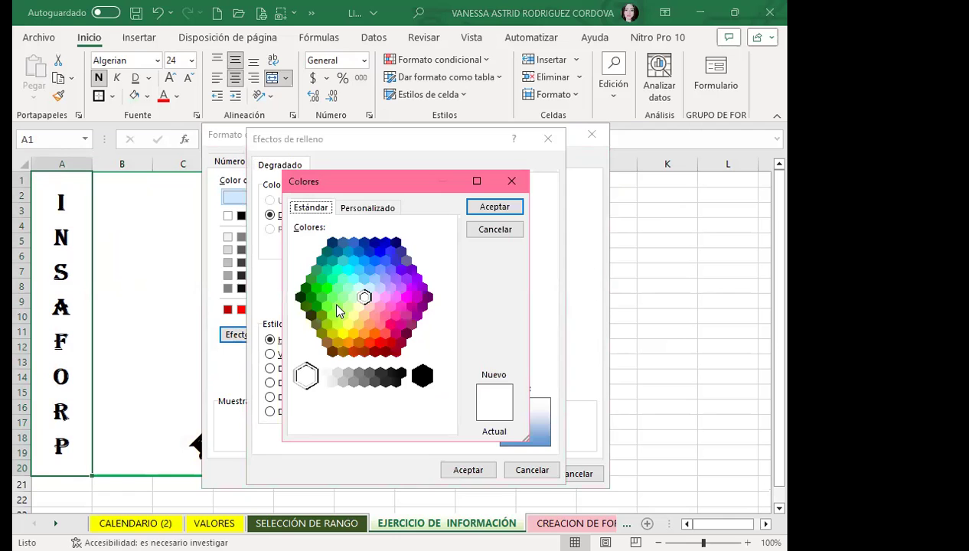
pyautogui.click(347, 269)
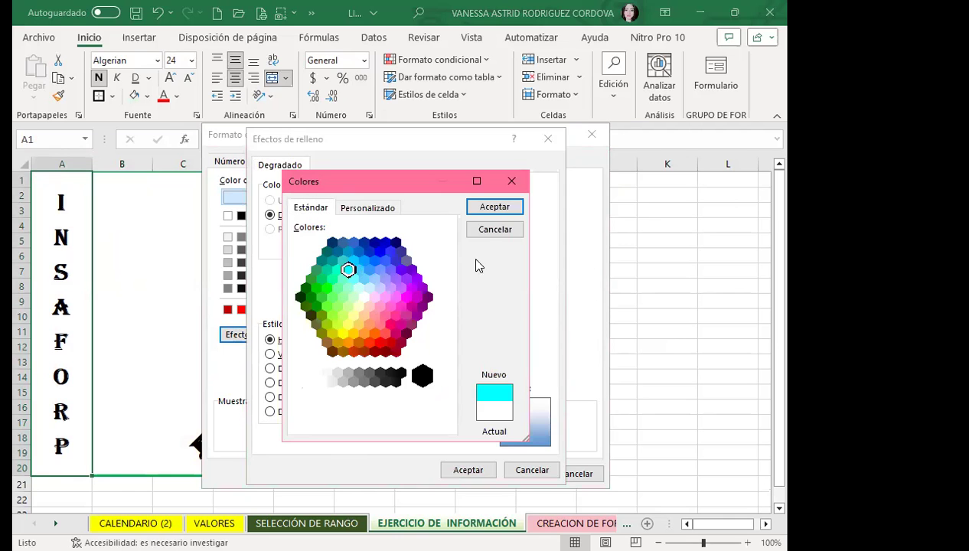
pyautogui.click(378, 208)
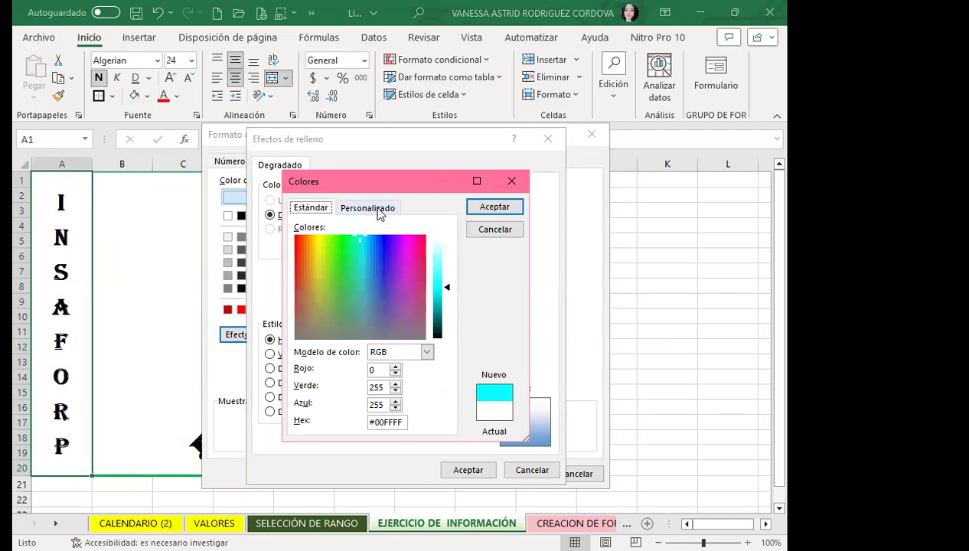
pyautogui.click(303, 210)
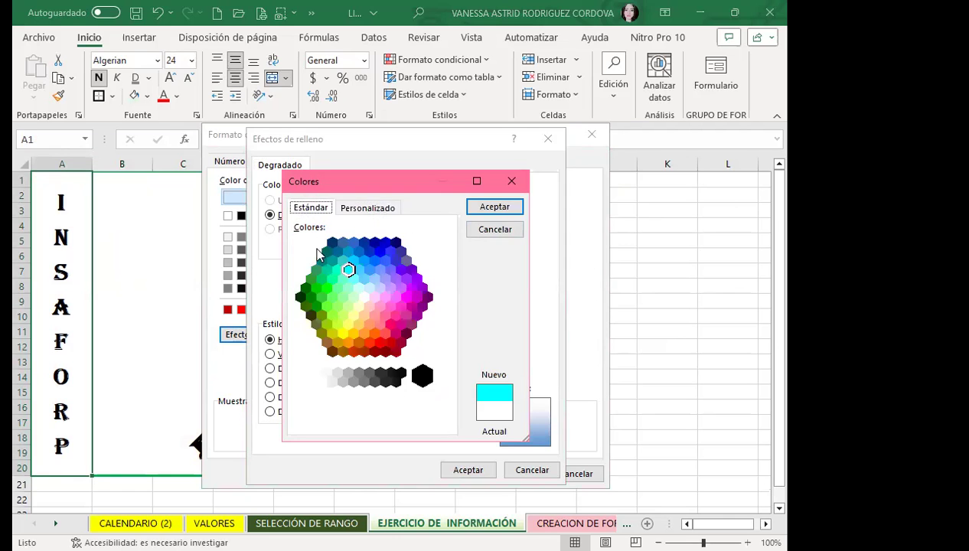
pyautogui.click(486, 210)
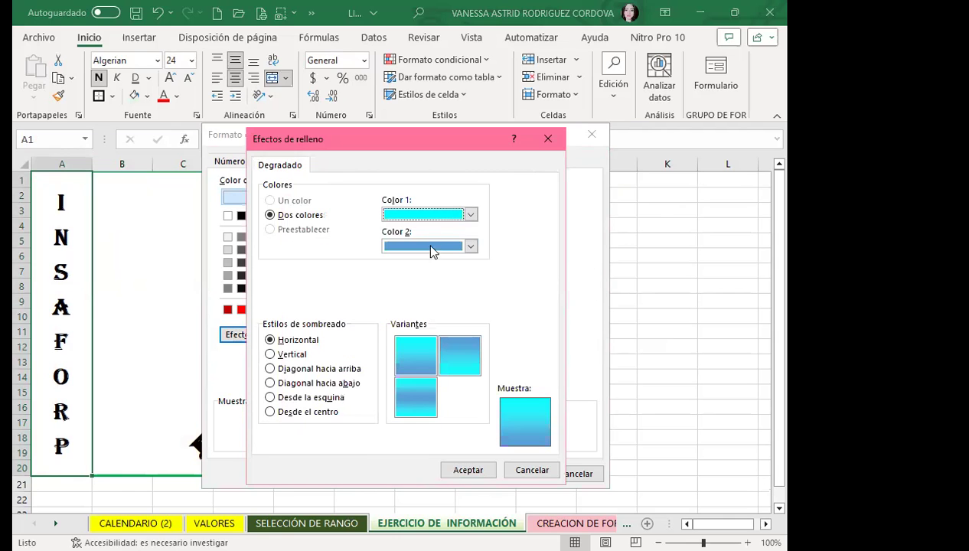
# - Set dark navy as the second gradient colour, choose the cyan-top variant, and apply
pyautogui.click(470, 247)
pyautogui.click(425, 456)
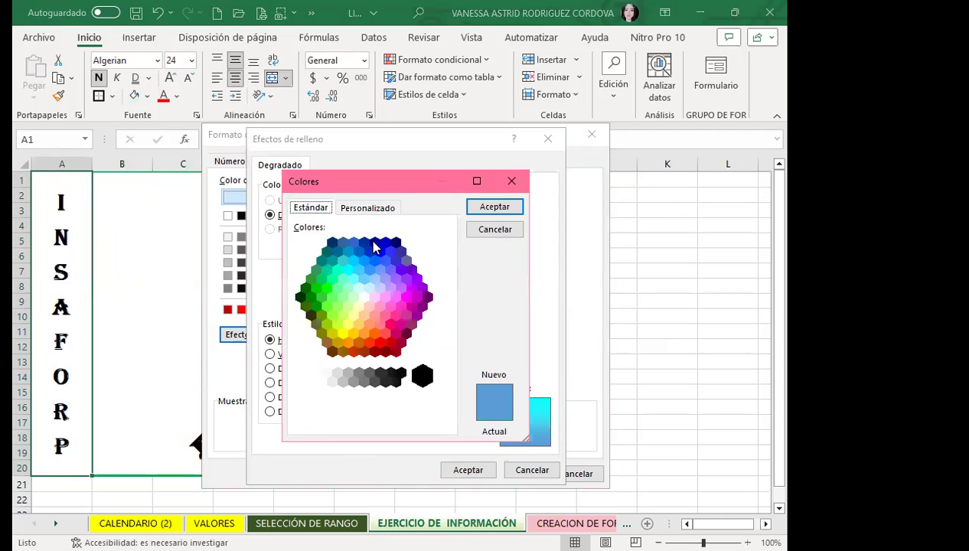
pyautogui.click(375, 242)
pyautogui.click(494, 206)
pyautogui.click(428, 364)
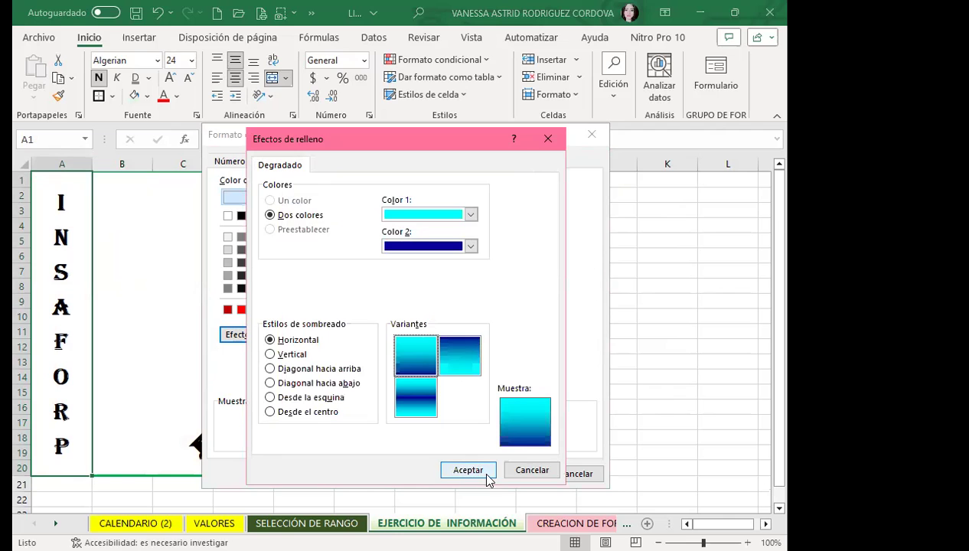
pyautogui.press('Return')
pyautogui.press('Return')
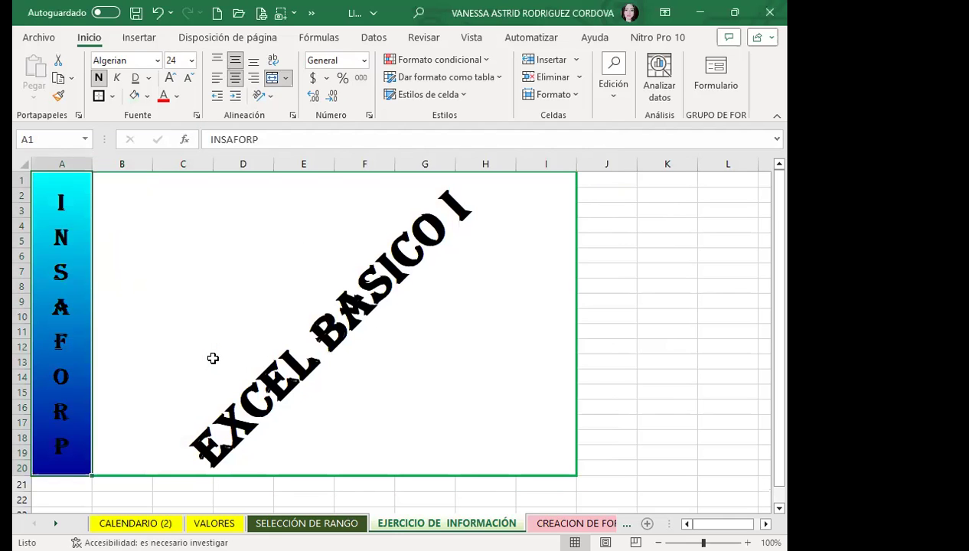
# - Give merged block B1:I20 a blue thin vertical-stripe pattern fill
pyautogui.click(219, 301)
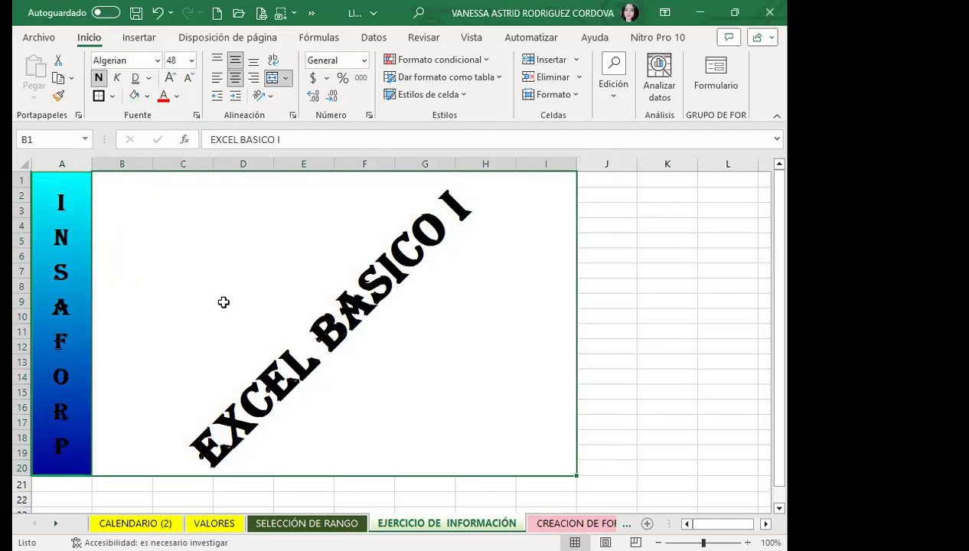
pyautogui.click(196, 115)
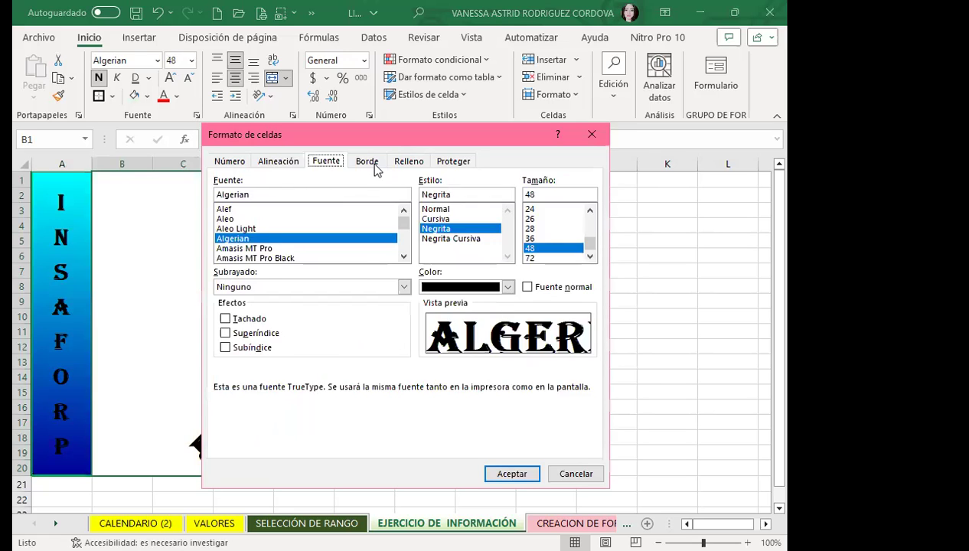
pyautogui.click(368, 162)
pyautogui.click(392, 163)
pyautogui.click(476, 196)
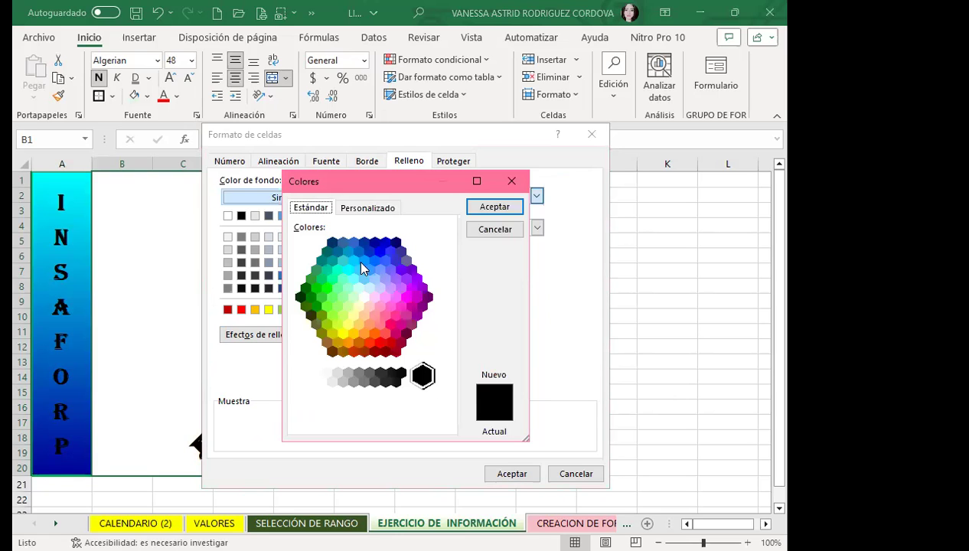
pyautogui.click(363, 261)
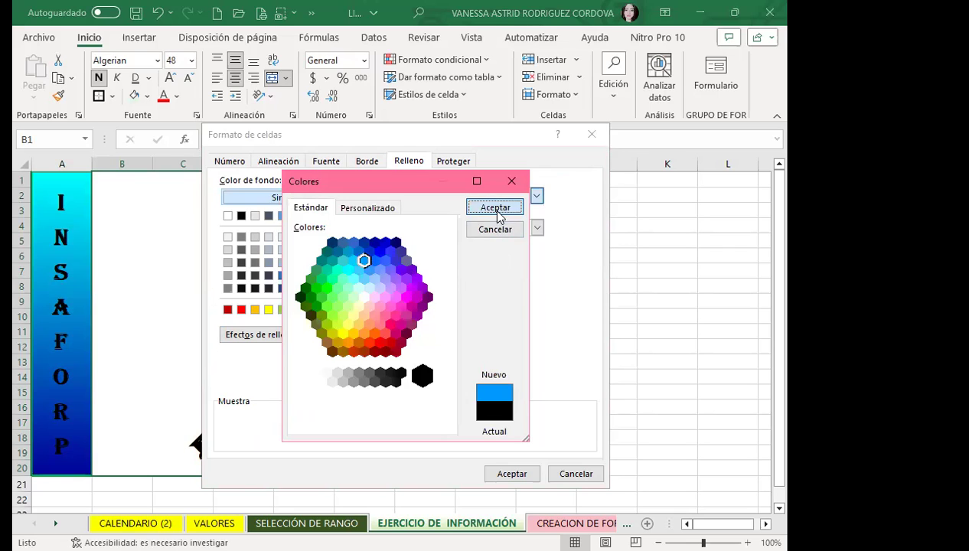
pyautogui.click(496, 208)
pyautogui.click(489, 229)
pyautogui.click(454, 293)
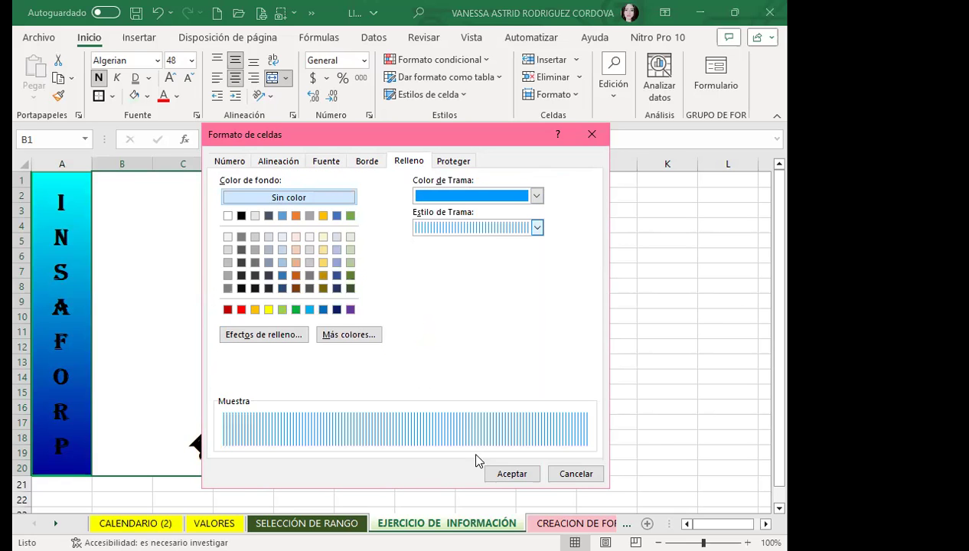
pyautogui.click(500, 476)
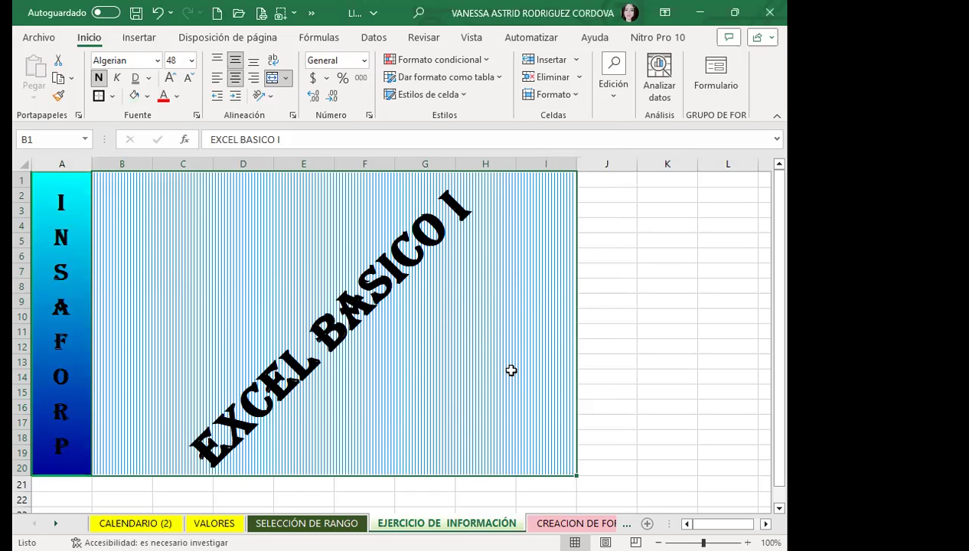
# - Hide the sheet gridlines
pyautogui.click(614, 356)
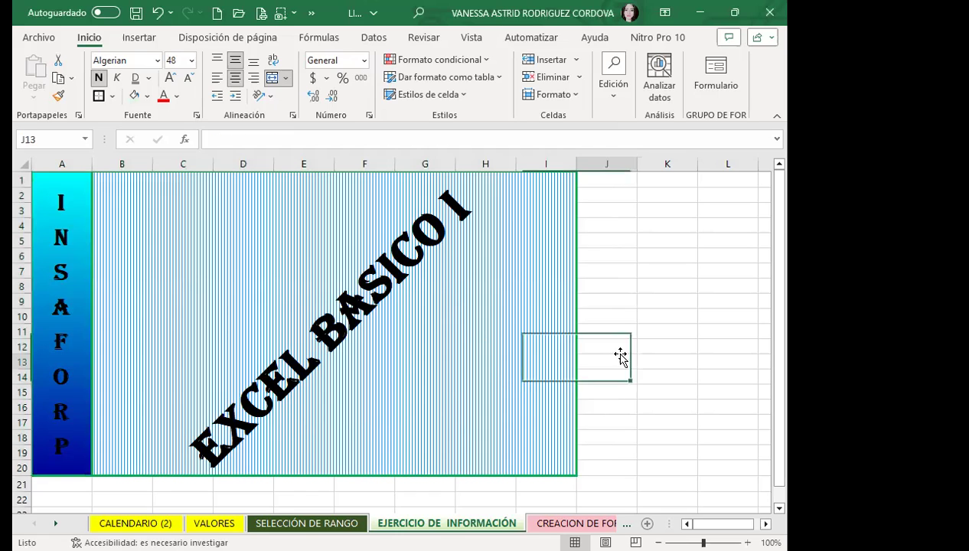
pyautogui.click(471, 38)
pyautogui.click(306, 97)
pyautogui.click(345, 162)
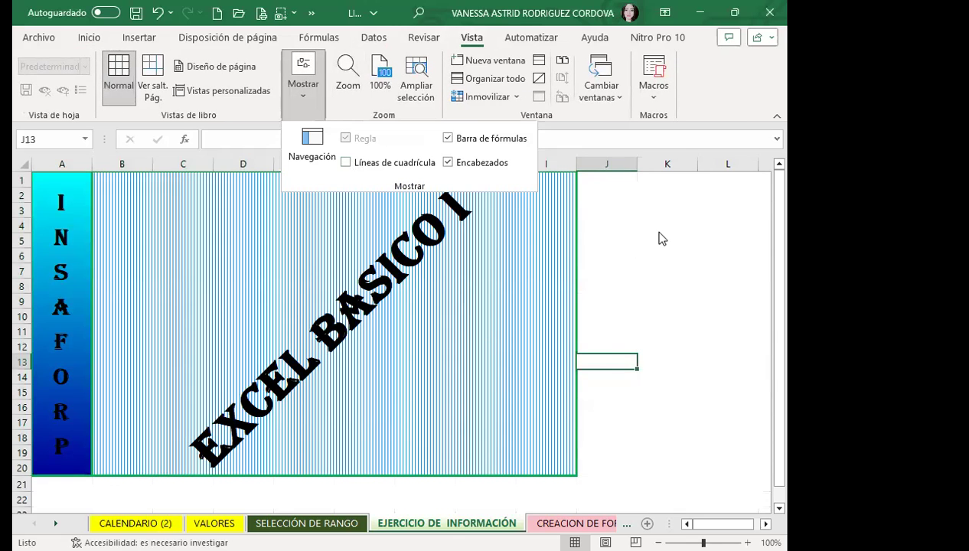
pyautogui.click(303, 88)
# - Search Bing images for a sheet background and browse the Globos category
pyautogui.click(202, 40)
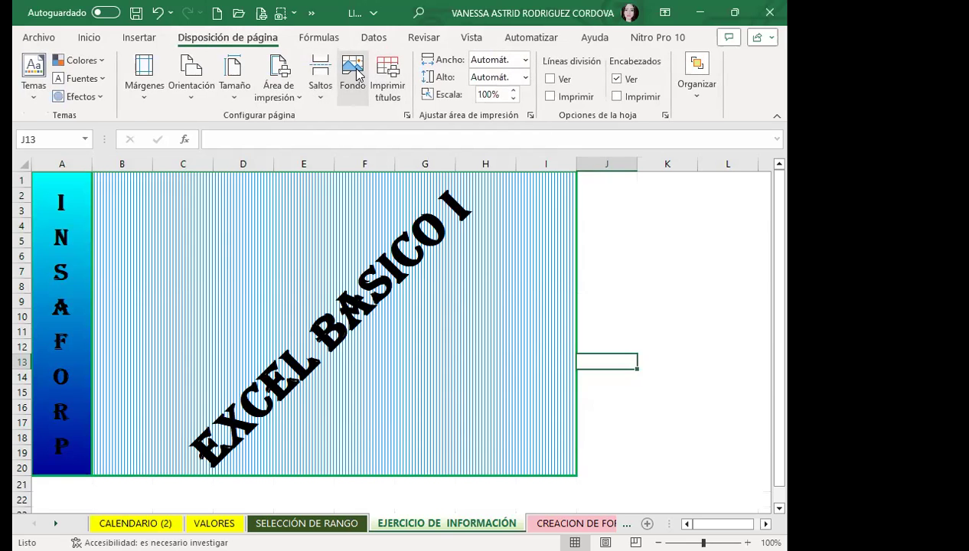
pyautogui.click(353, 72)
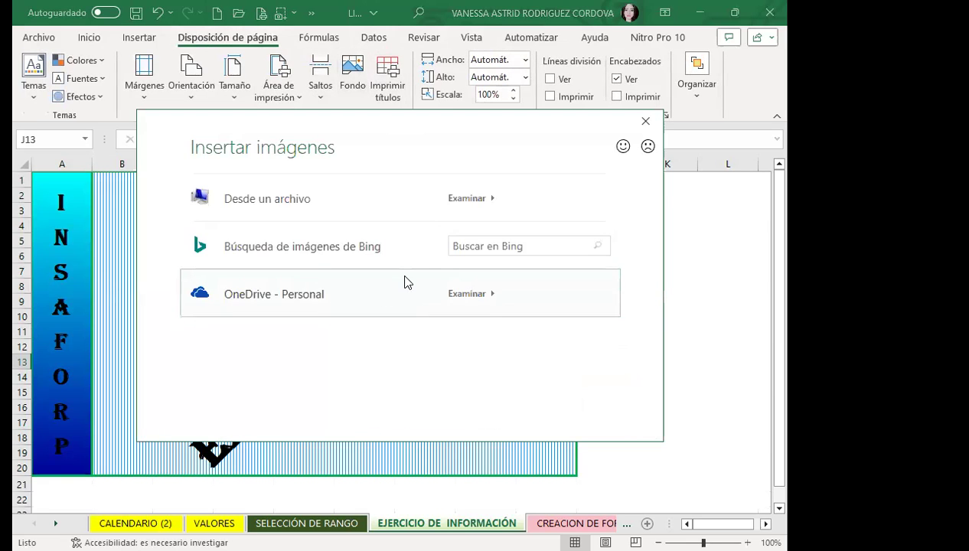
pyautogui.click(458, 242)
pyautogui.click(339, 259)
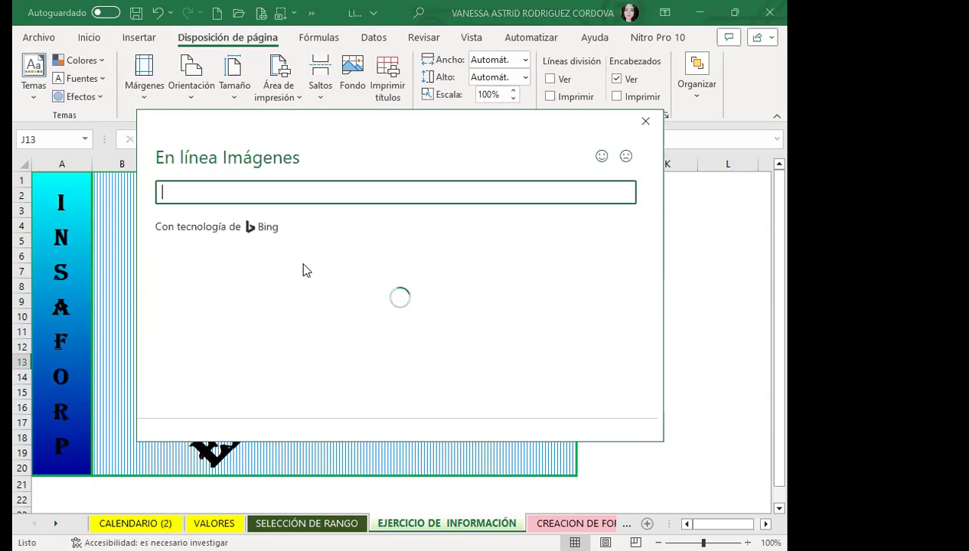
pyautogui.scroll(-2, 309, 346)
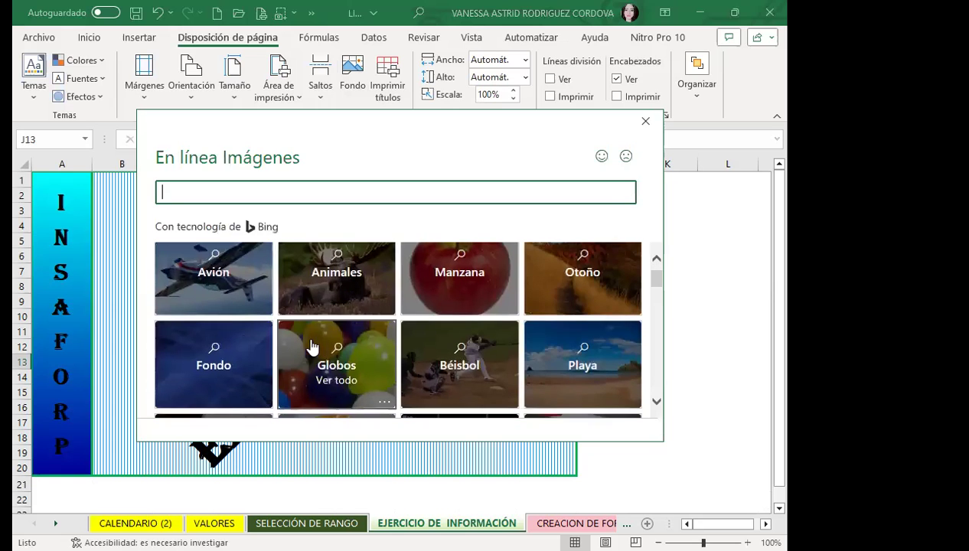
pyautogui.scroll(-1, 322, 356)
pyautogui.scroll(1, 372, 335)
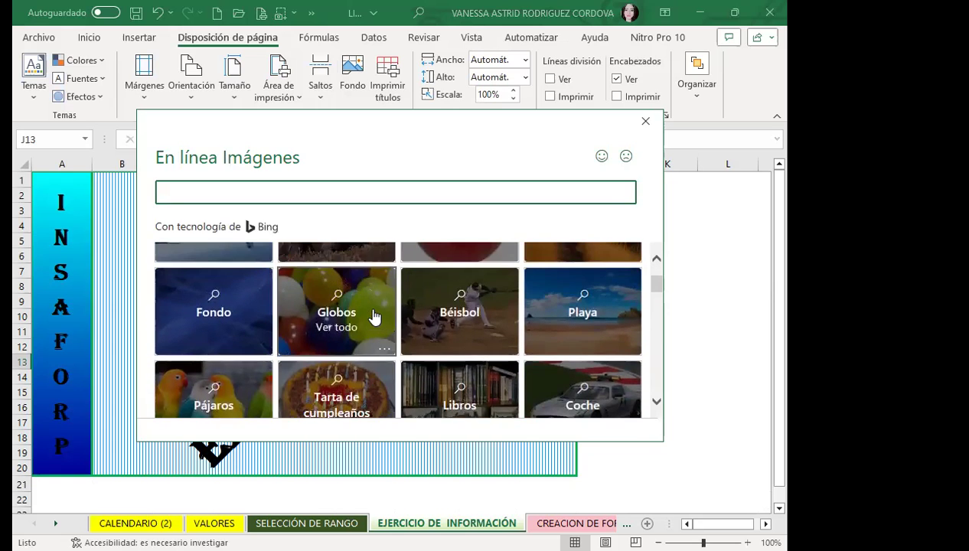
pyautogui.click(372, 318)
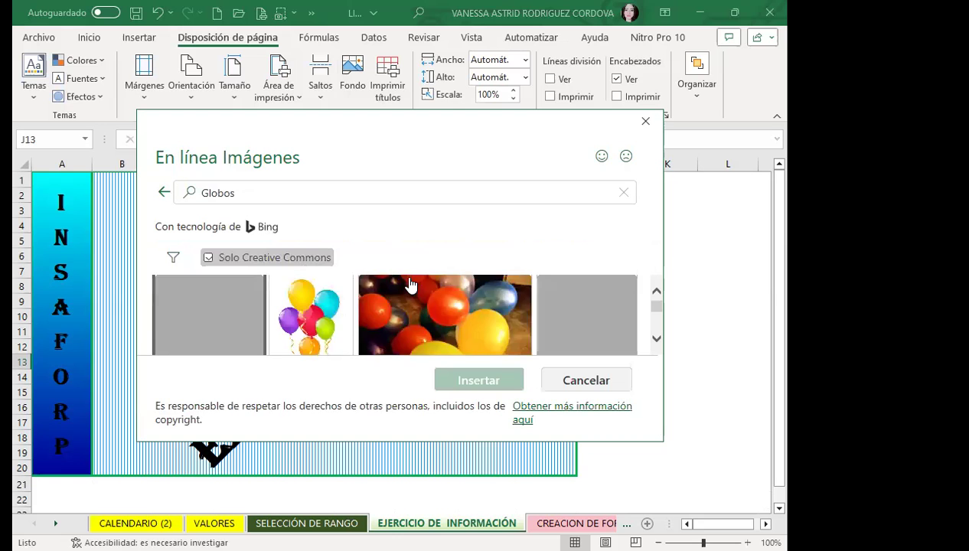
# - Insert a hot-air-balloon photo as the worksheet background
pyautogui.scroll(-3, 520, 277)
pyautogui.scroll(-2, 612, 294)
pyautogui.scroll(-2, 536, 300)
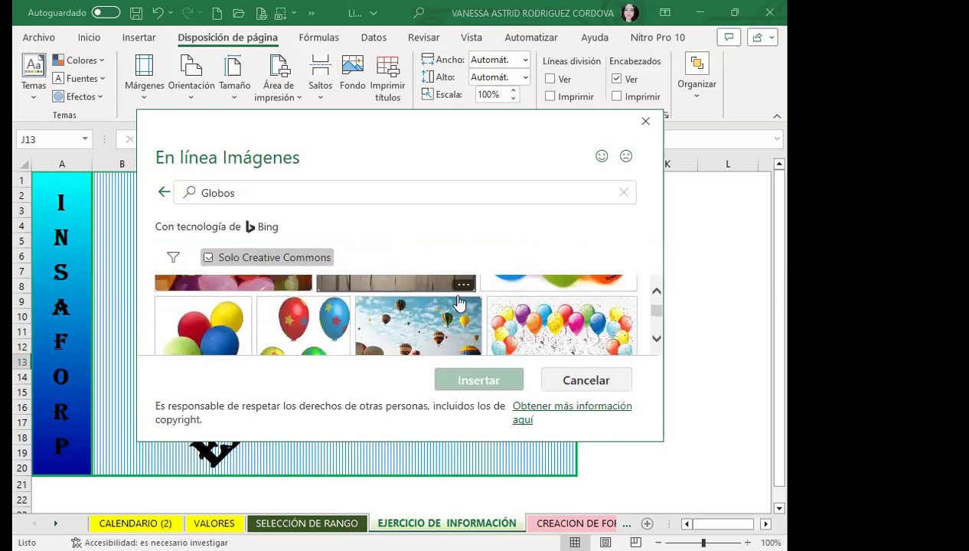
pyautogui.scroll(-2, 459, 303)
pyautogui.scroll(-2, 418, 302)
pyautogui.scroll(-2, 339, 318)
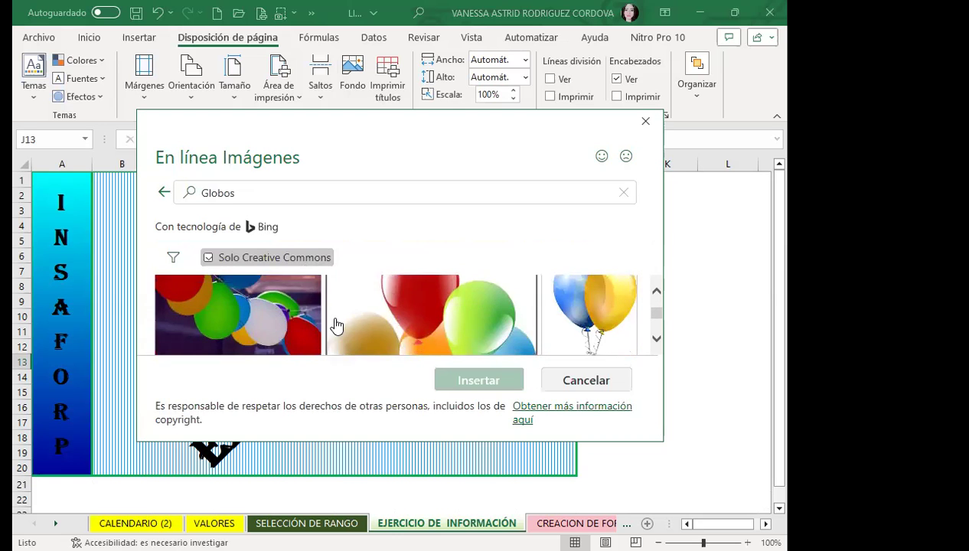
pyautogui.scroll(-2, 336, 324)
pyautogui.scroll(-1, 440, 325)
pyautogui.scroll(-1, 483, 321)
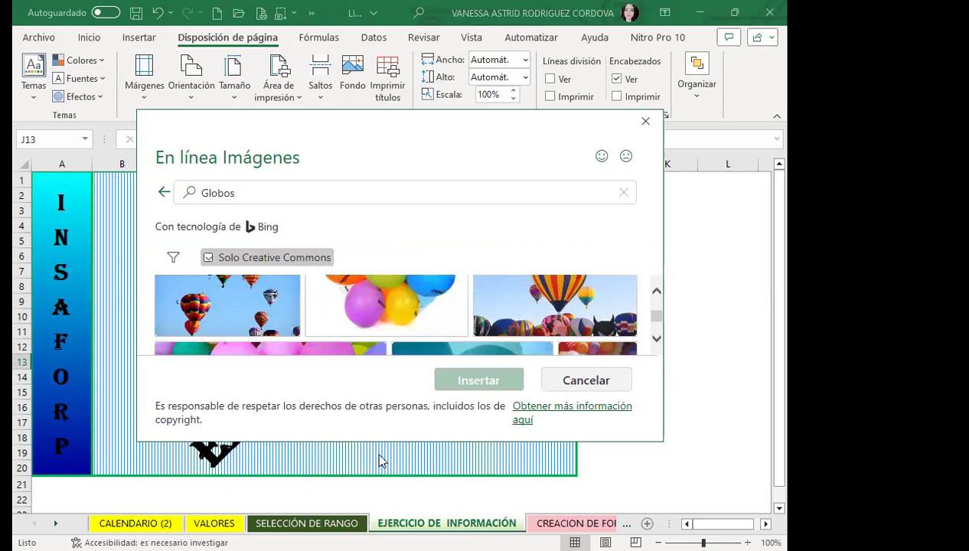
pyautogui.click(255, 335)
pyautogui.click(495, 457)
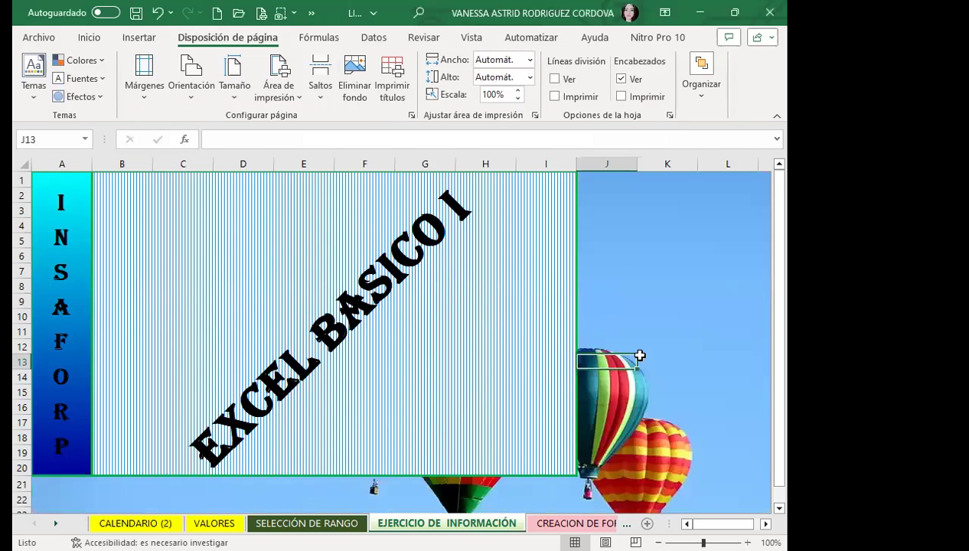
pyautogui.scroll(-3, 640, 354)
pyautogui.scroll(-7, 640, 354)
pyautogui.scroll(-1, 640, 354)
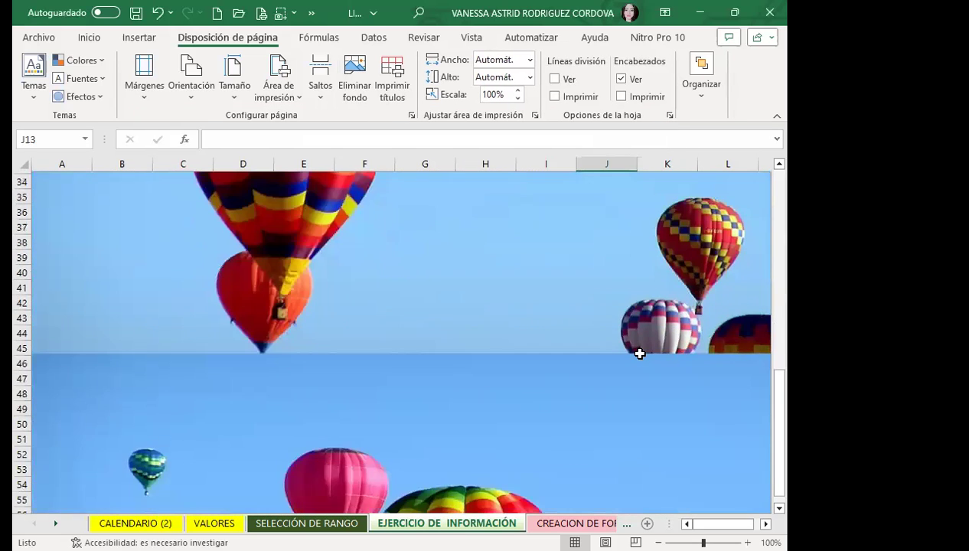
pyautogui.scroll(8, 647, 355)
pyautogui.scroll(3, 653, 355)
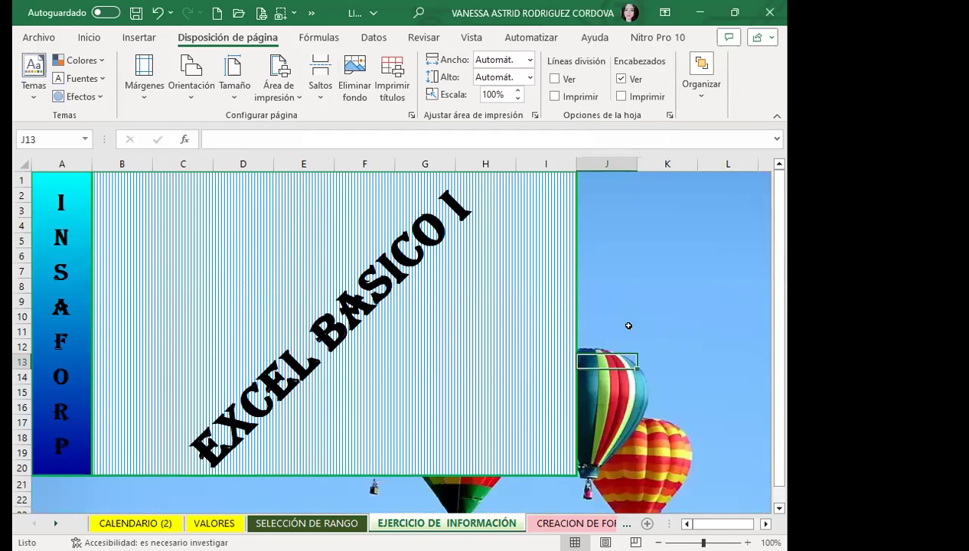
pyautogui.scroll(-4, 629, 327)
pyautogui.scroll(1, 357, 325)
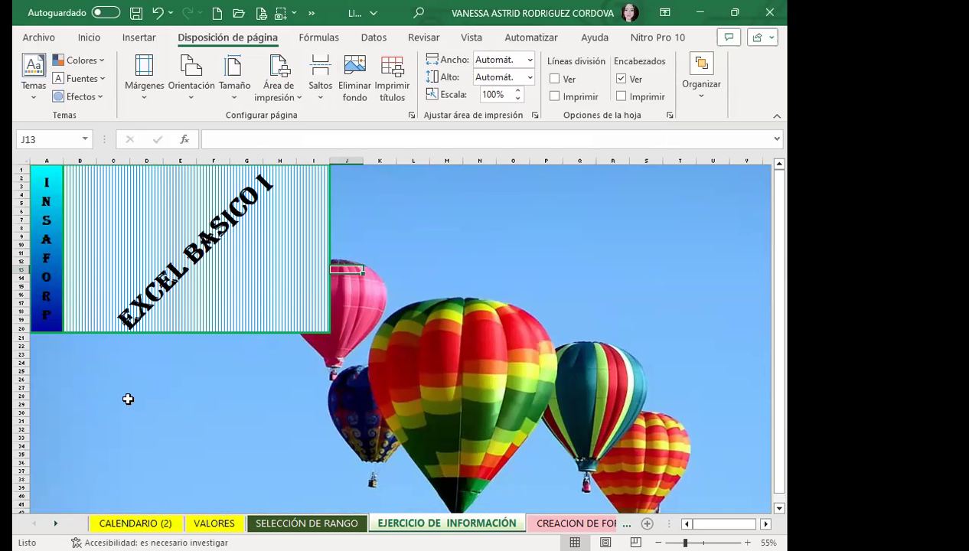
pyautogui.scroll(3, 123, 396)
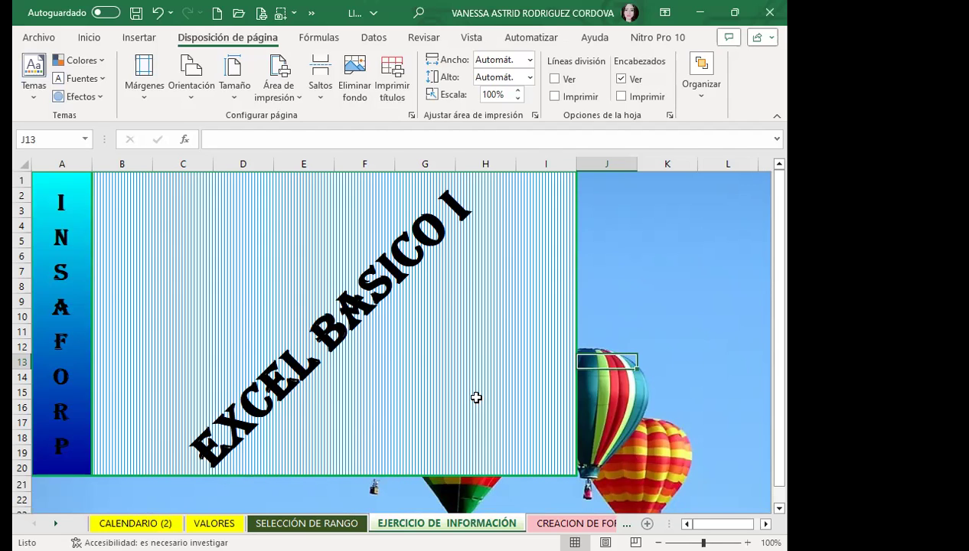
pyautogui.click(418, 393)
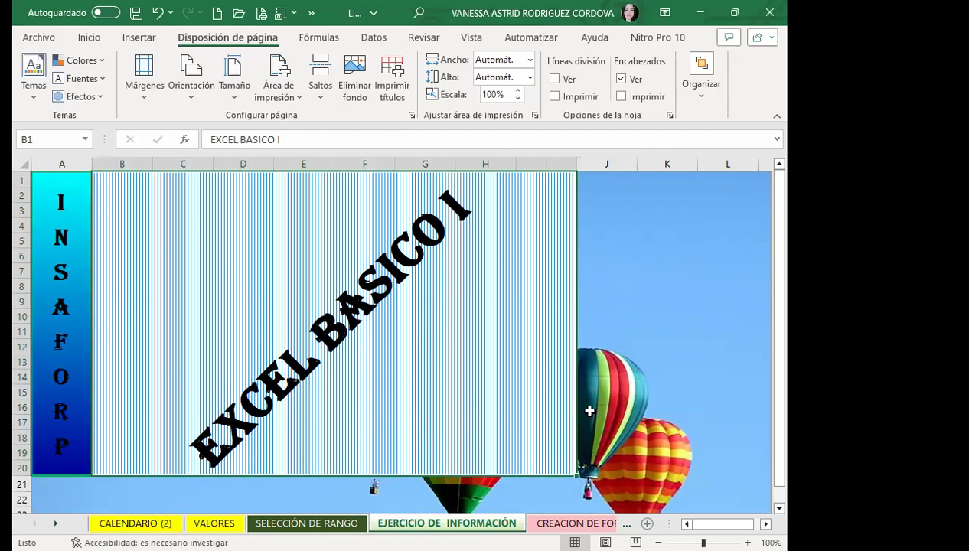
pyautogui.click(600, 389)
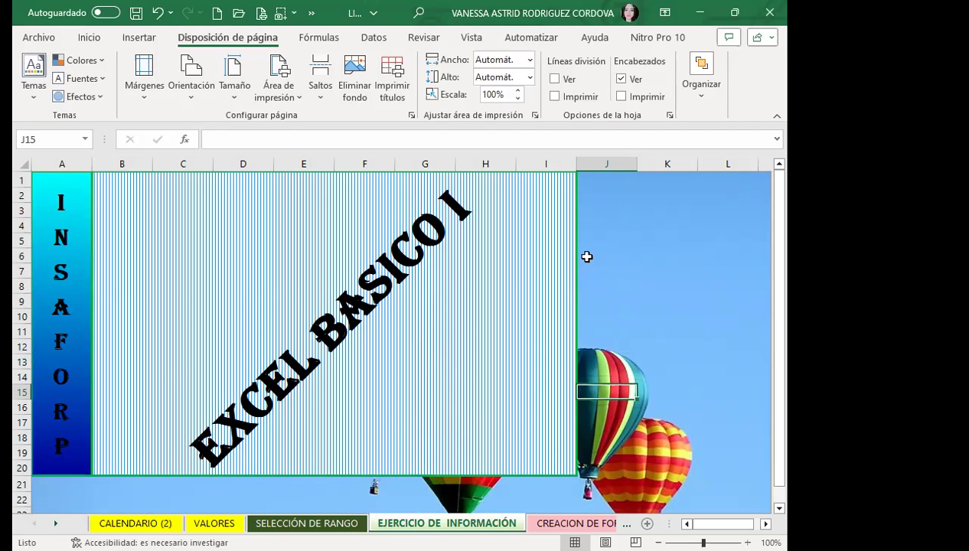
pyautogui.click(415, 428)
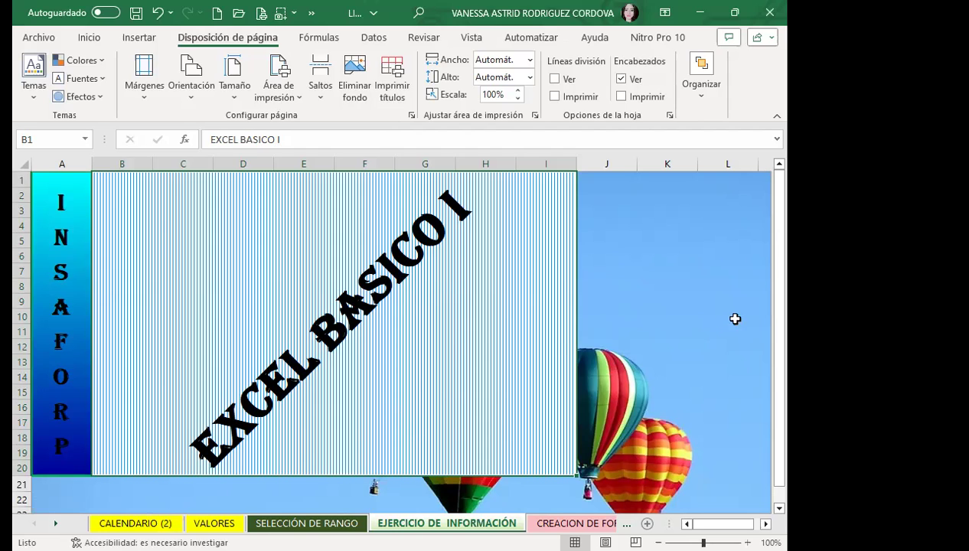
# - Enter the student's first name in J1, merge J1:J20, and stack the text vertically
pyautogui.click(606, 182)
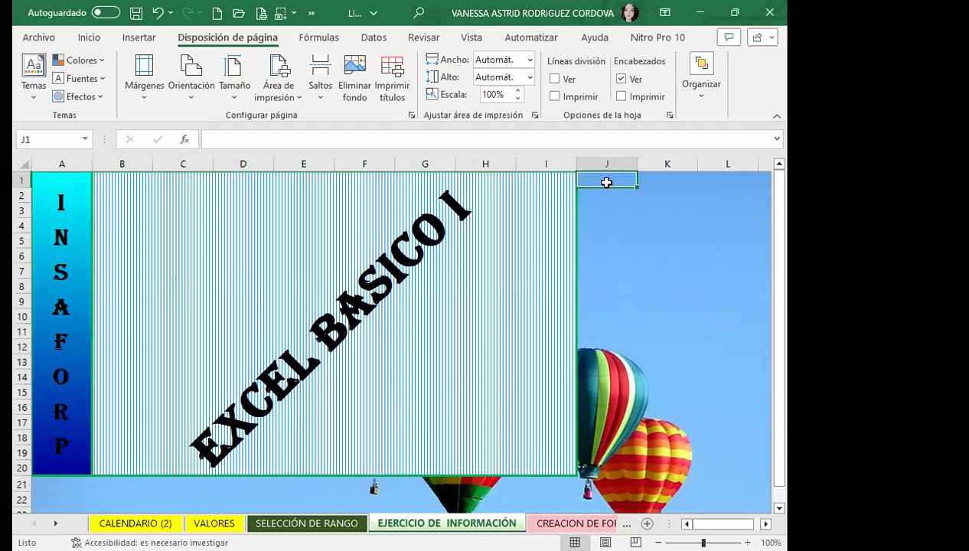
pyautogui.write('VANESSA')
pyautogui.press('Return')
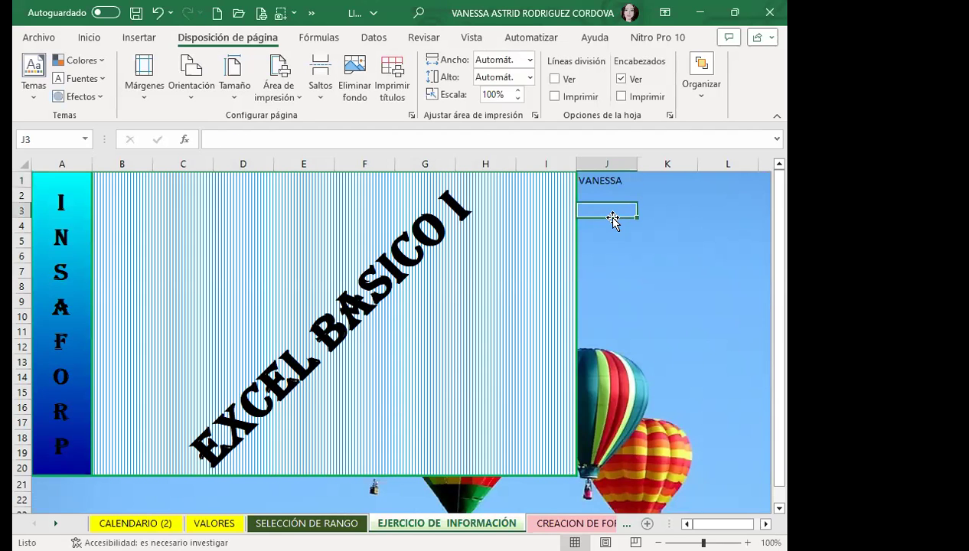
pyautogui.moveTo(608, 179)
pyautogui.mouseDown()
pyautogui.moveTo(620, 299)
pyautogui.moveTo(600, 462)
pyautogui.mouseUp()
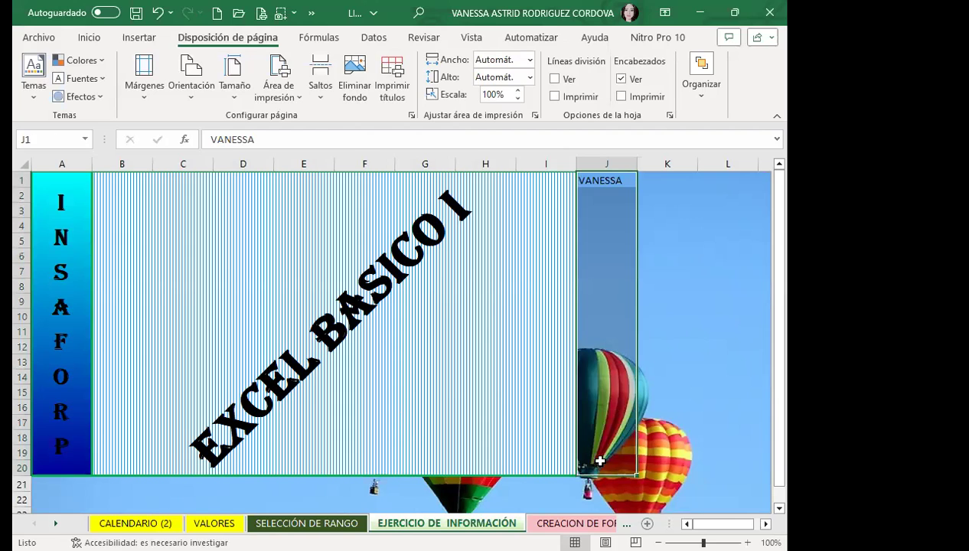
pyautogui.click(89, 37)
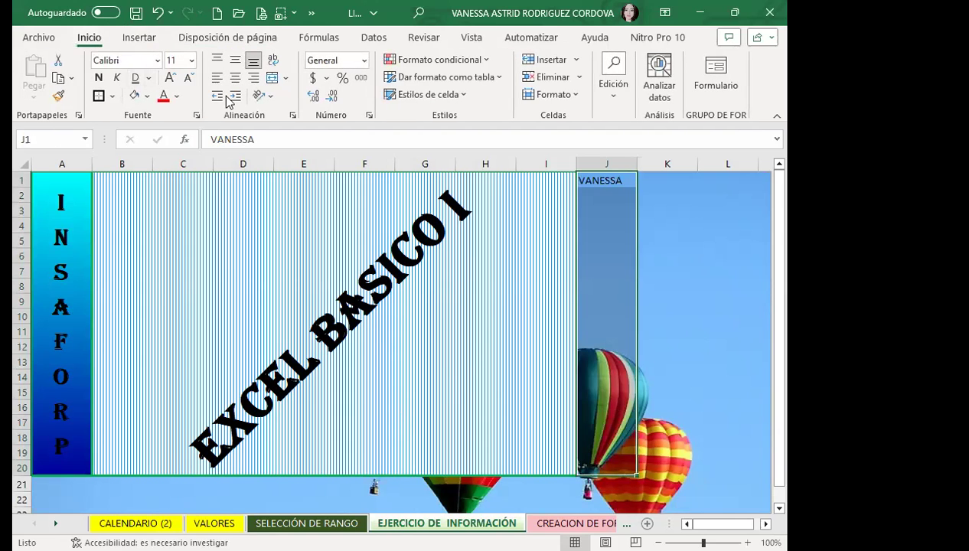
pyautogui.click(272, 79)
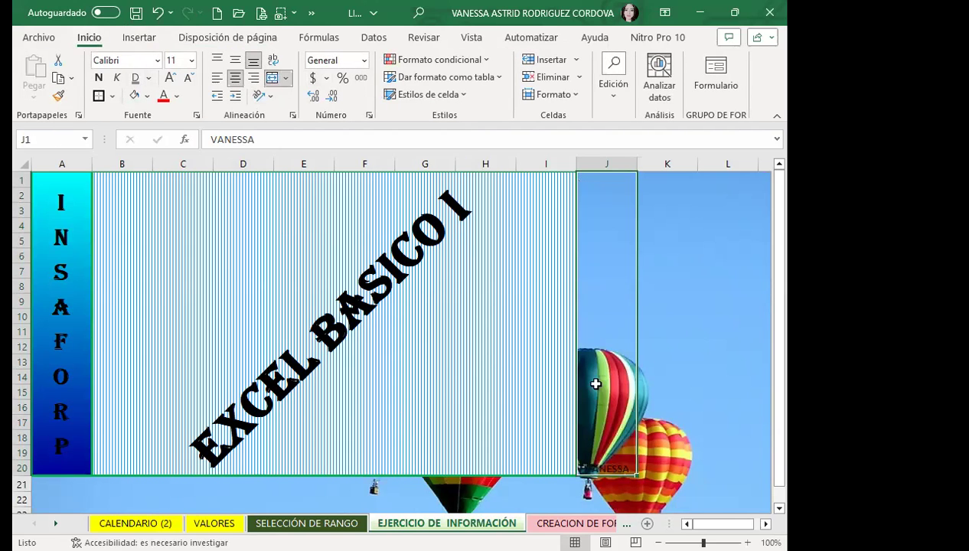
pyautogui.click(261, 97)
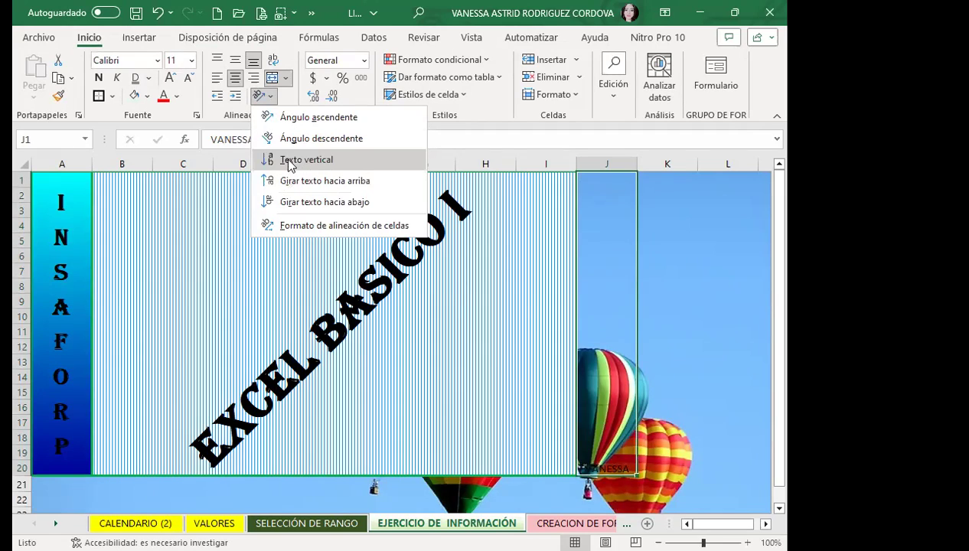
pyautogui.click(337, 159)
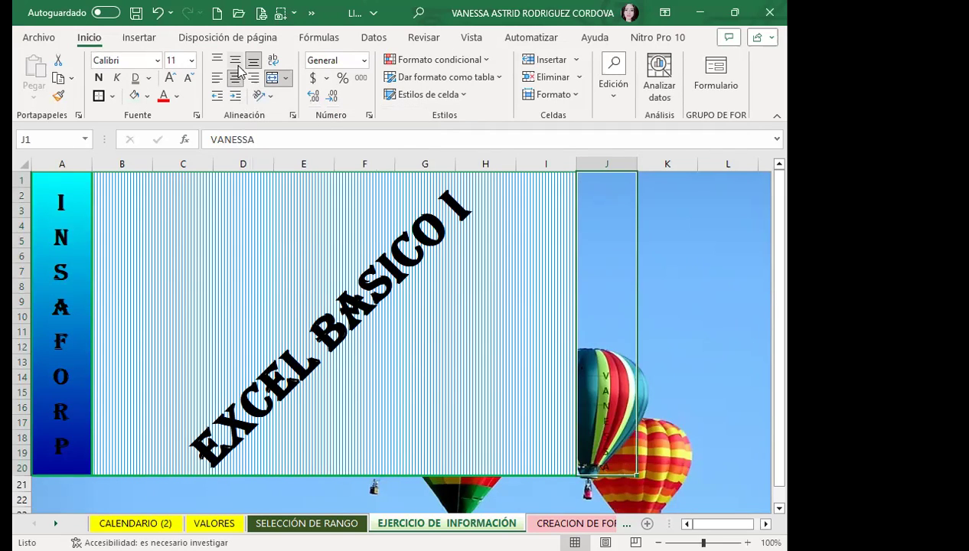
# - Make the name bold, size 26, in the Algerian font
pyautogui.click(98, 78)
pyautogui.click(170, 78)
pyautogui.click(169, 79)
pyautogui.click(170, 79)
pyautogui.click(170, 78)
pyautogui.click(169, 79)
pyautogui.click(170, 78)
pyautogui.click(170, 78)
pyautogui.click(169, 78)
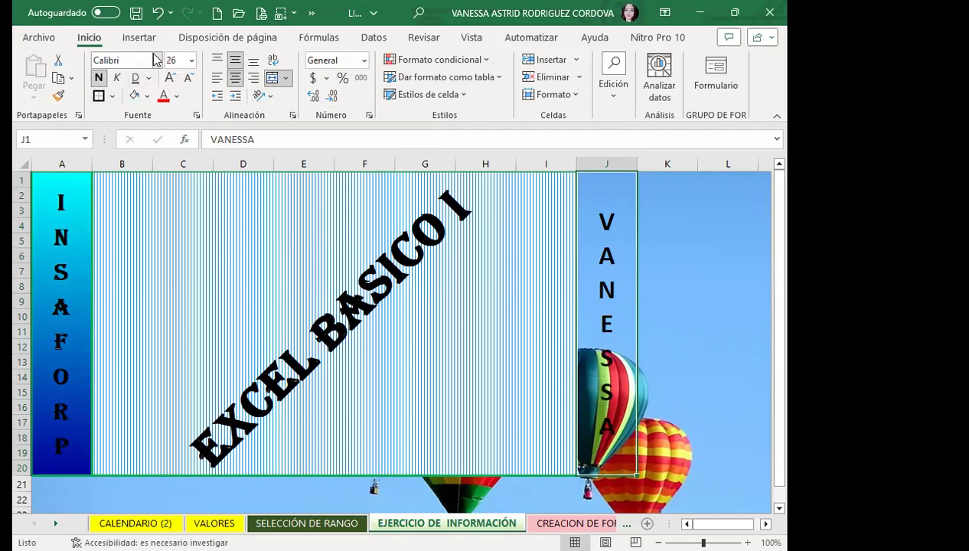
pyautogui.click(157, 59)
pyautogui.click(142, 316)
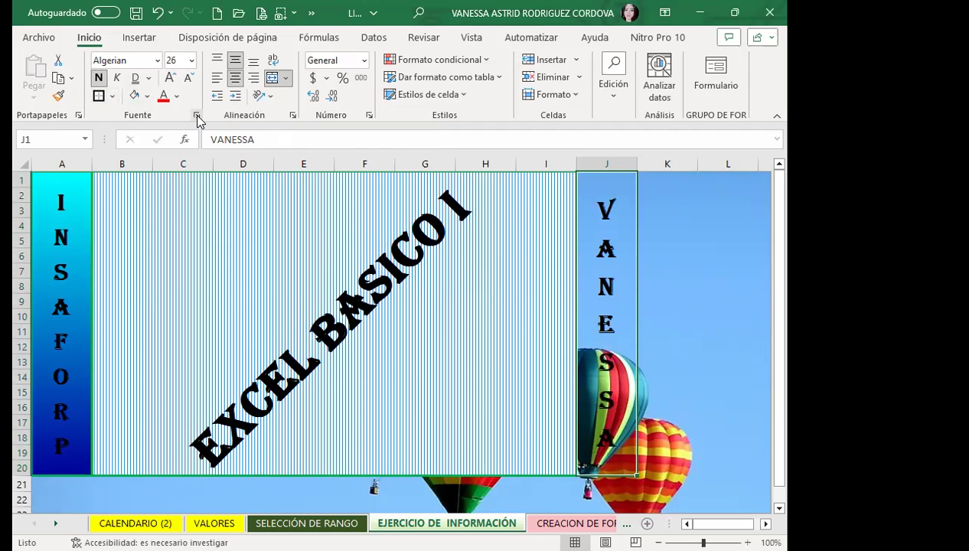
# - Fill merged J1:J20 with a two-colour pink-to-green horizontal gradient
pyautogui.click(197, 116)
pyautogui.click(404, 162)
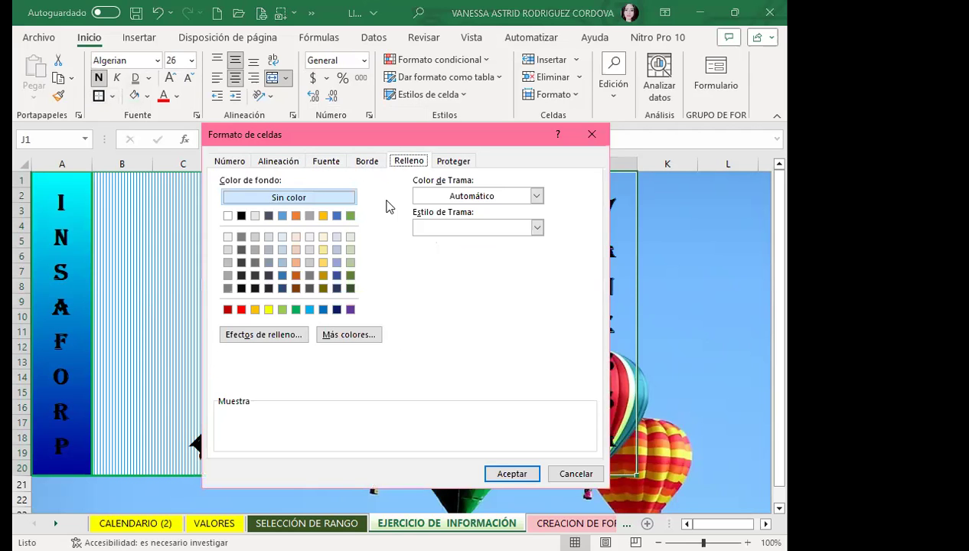
pyautogui.click(257, 334)
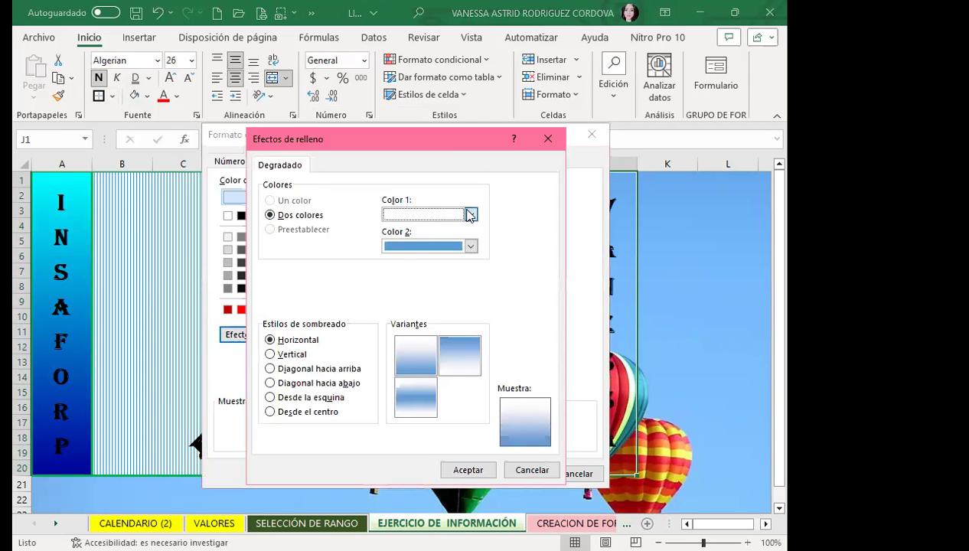
pyautogui.click(470, 215)
pyautogui.click(452, 399)
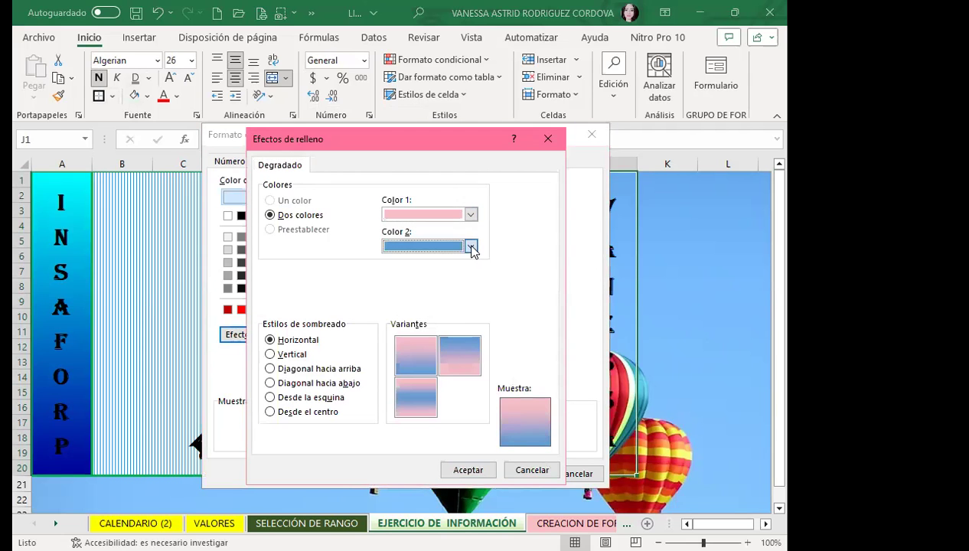
pyautogui.click(470, 246)
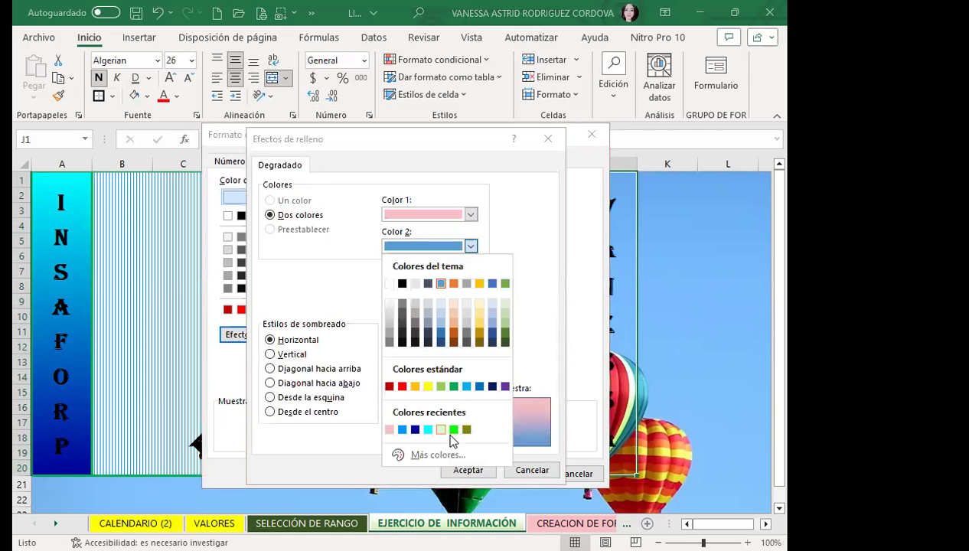
pyautogui.click(454, 430)
pyautogui.click(420, 351)
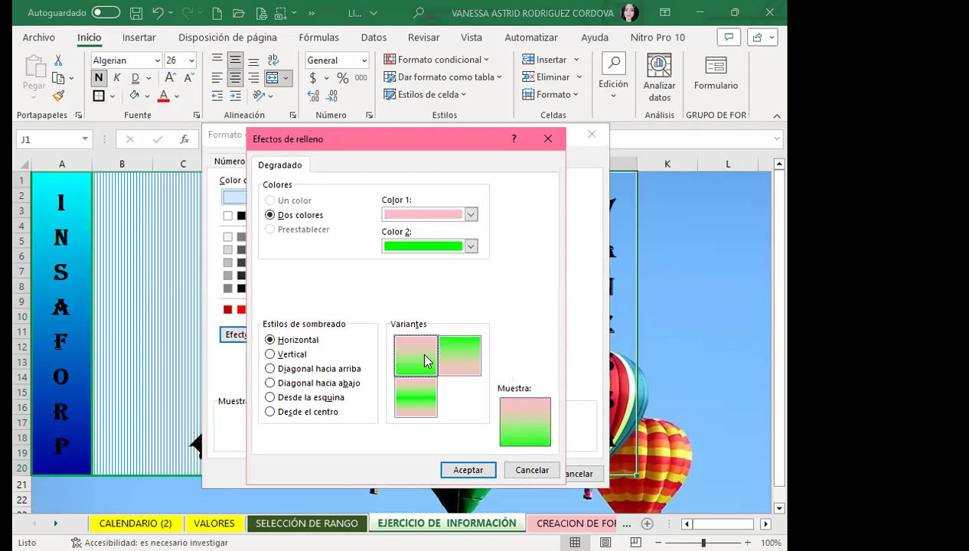
pyautogui.click(473, 474)
pyautogui.click(511, 472)
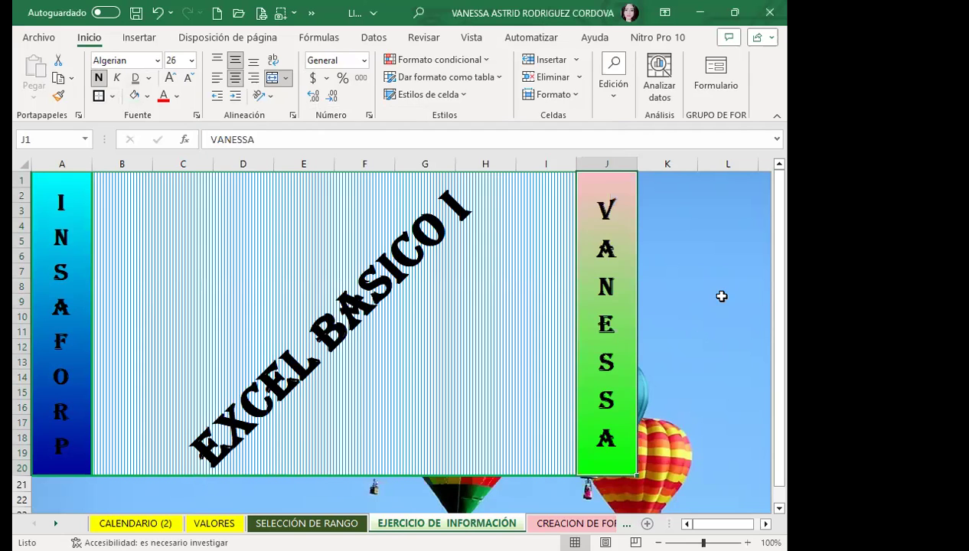
pyautogui.click(731, 282)
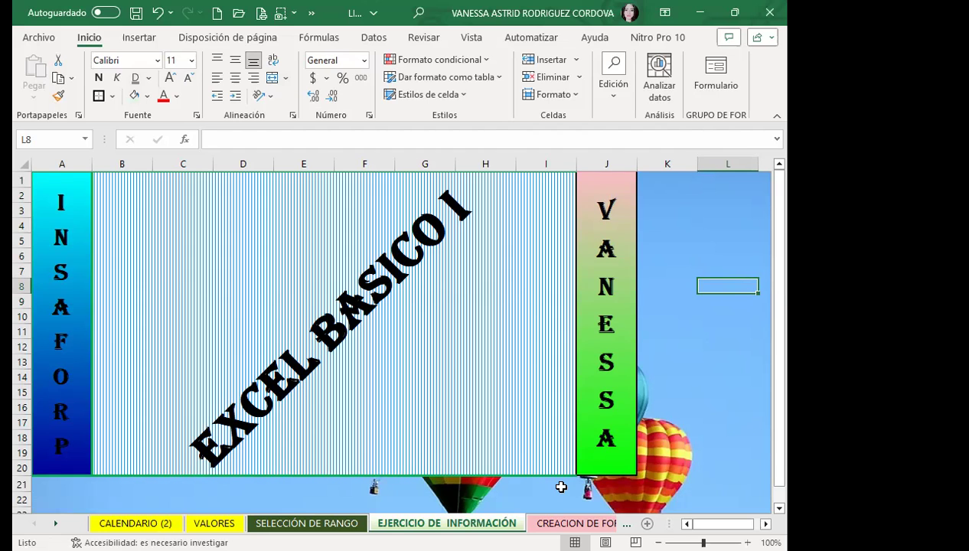
# - Open CREACION DE FORMATO and inspect cells B4, F4 and merged blocks D12:D19, H12:H19
pyautogui.click(571, 523)
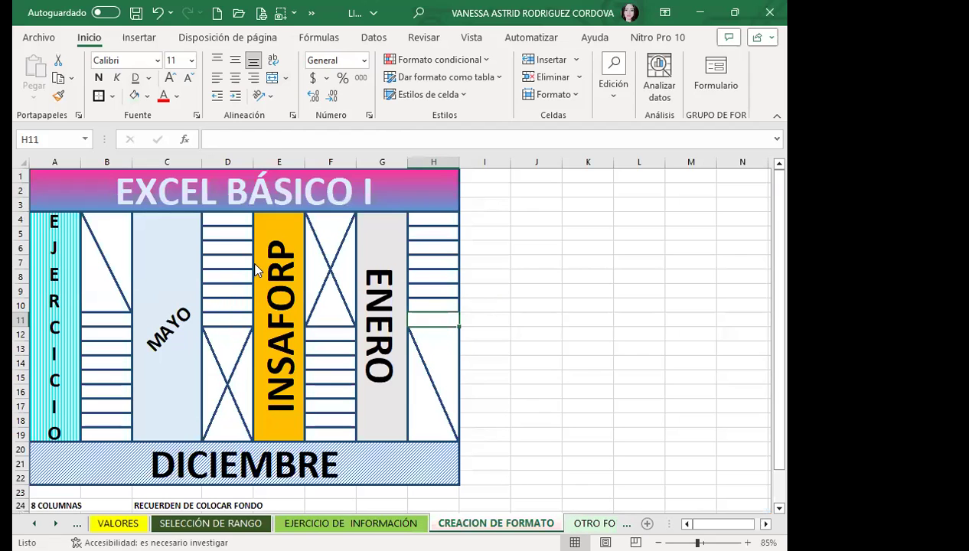
pyautogui.click(231, 317)
pyautogui.click(203, 368)
pyautogui.click(94, 275)
pyautogui.click(334, 285)
pyautogui.click(441, 391)
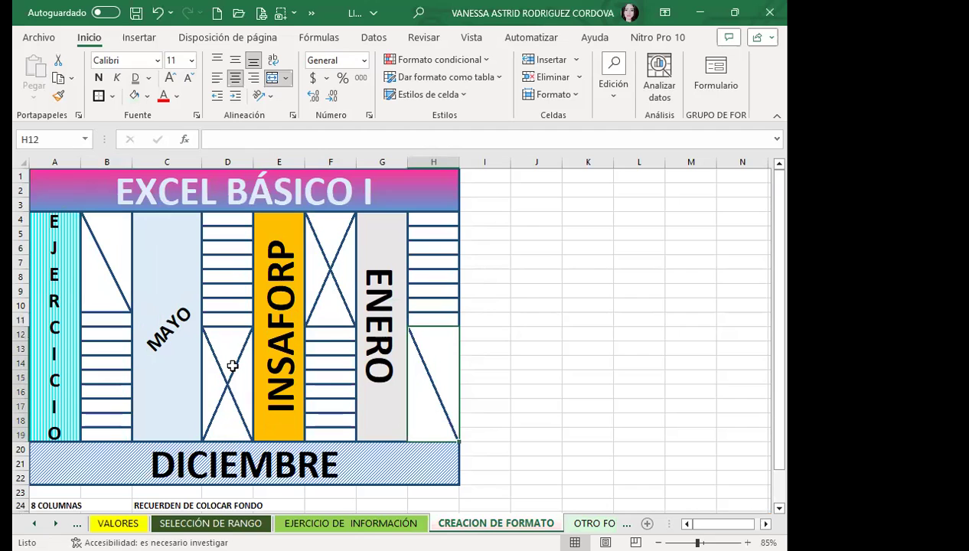
pyautogui.click(108, 274)
# - Check the formatting of the EJERCICIO, MAYO, INSAFORP, ENERO and EXCEL BÁSICO I cells
pyautogui.click(65, 317)
pyautogui.click(161, 332)
pyautogui.click(271, 335)
pyautogui.click(390, 334)
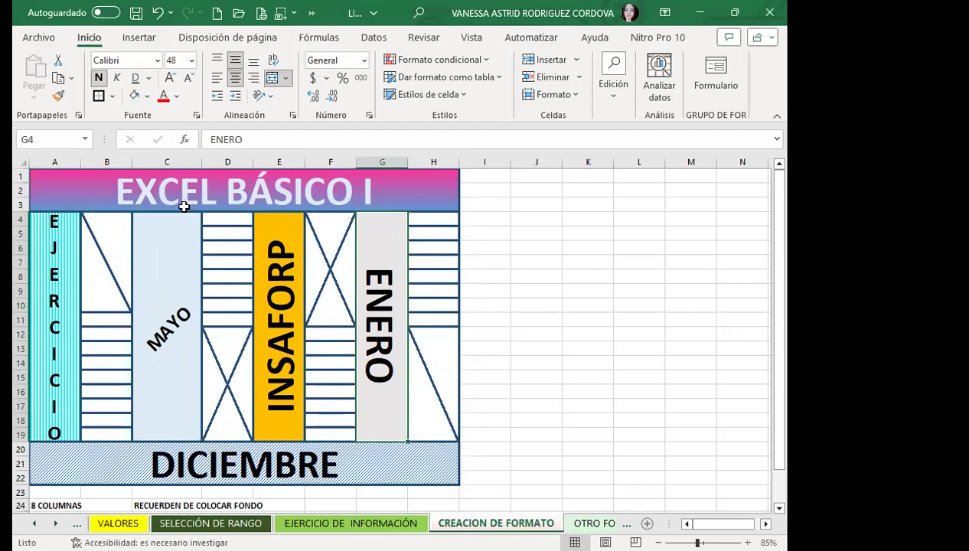
pyautogui.click(181, 205)
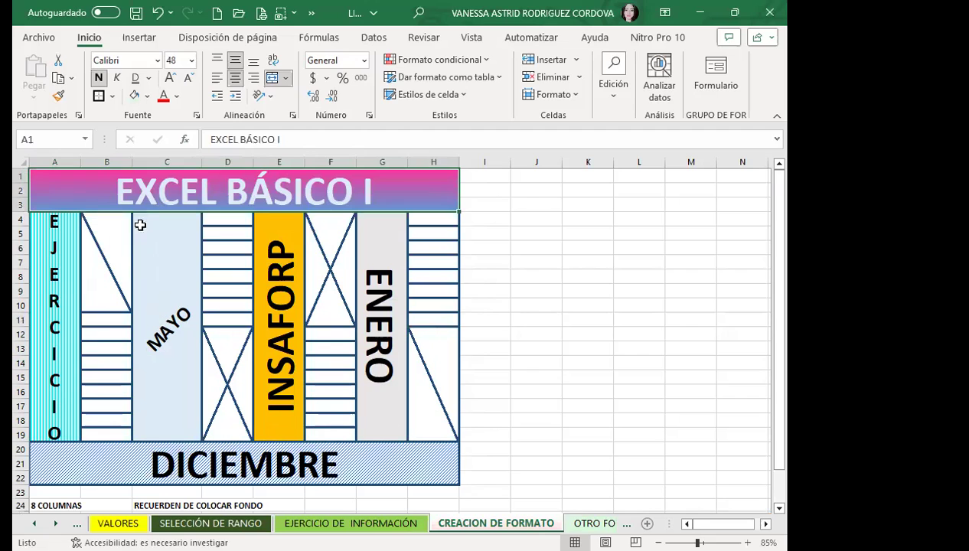
pyautogui.click(55, 385)
pyautogui.click(173, 388)
pyautogui.click(315, 382)
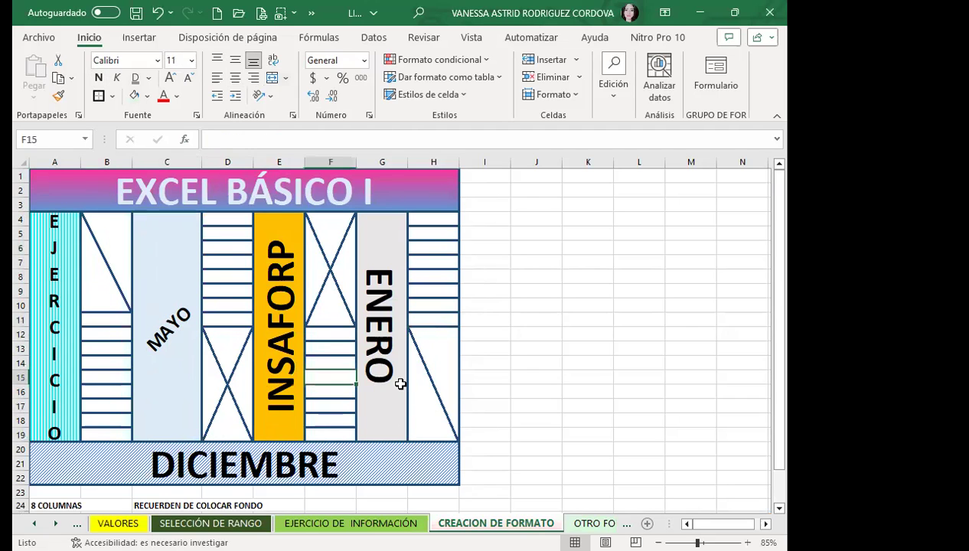
pyautogui.click(382, 379)
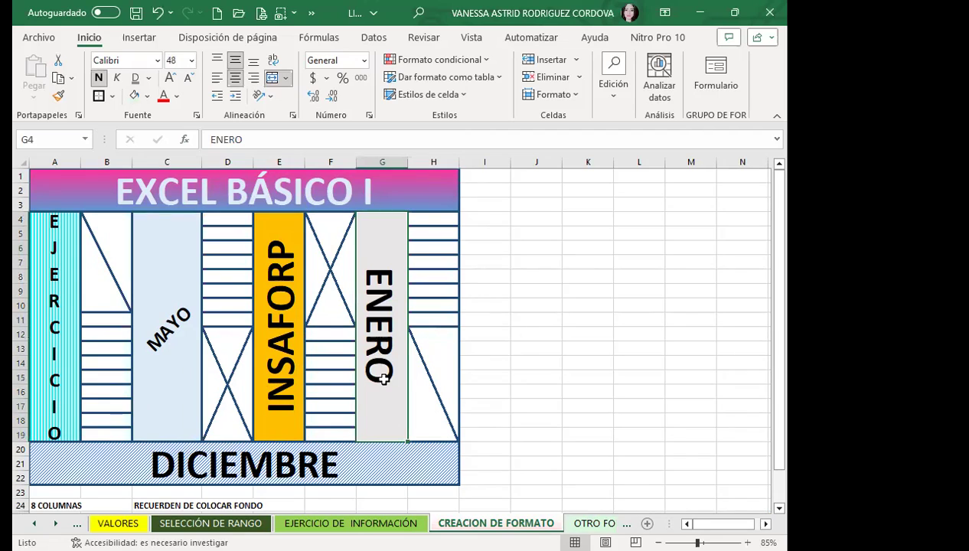
pyautogui.click(283, 299)
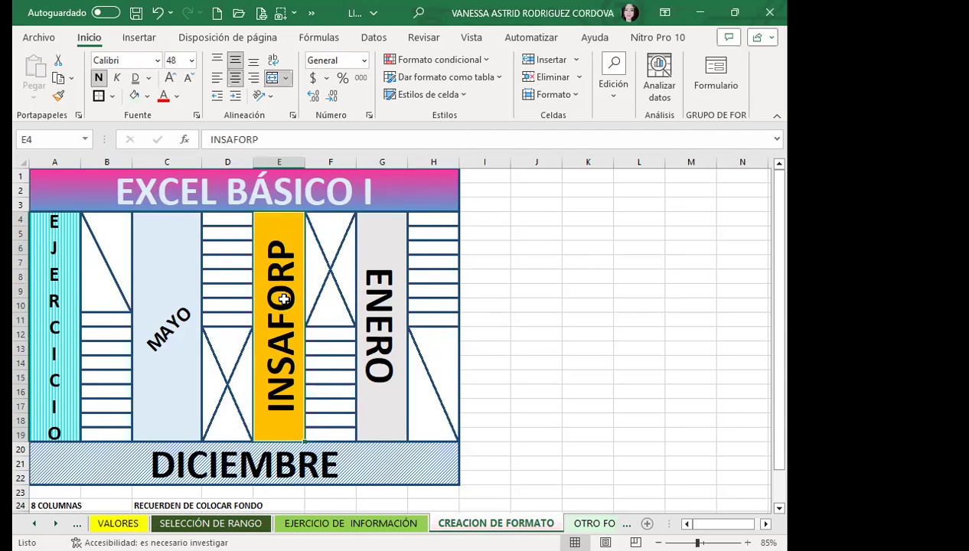
pyautogui.click(537, 348)
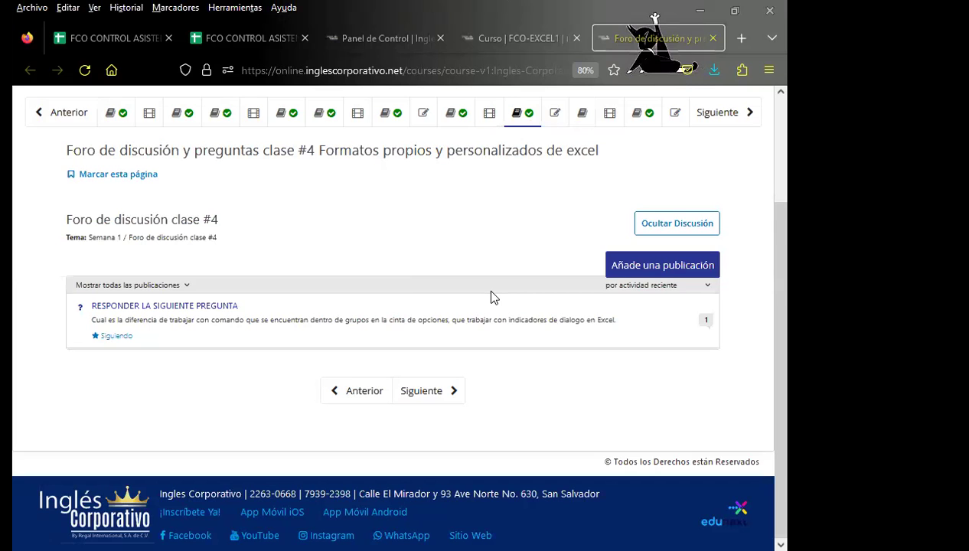
pyautogui.hotkey('alt', 'Tab')
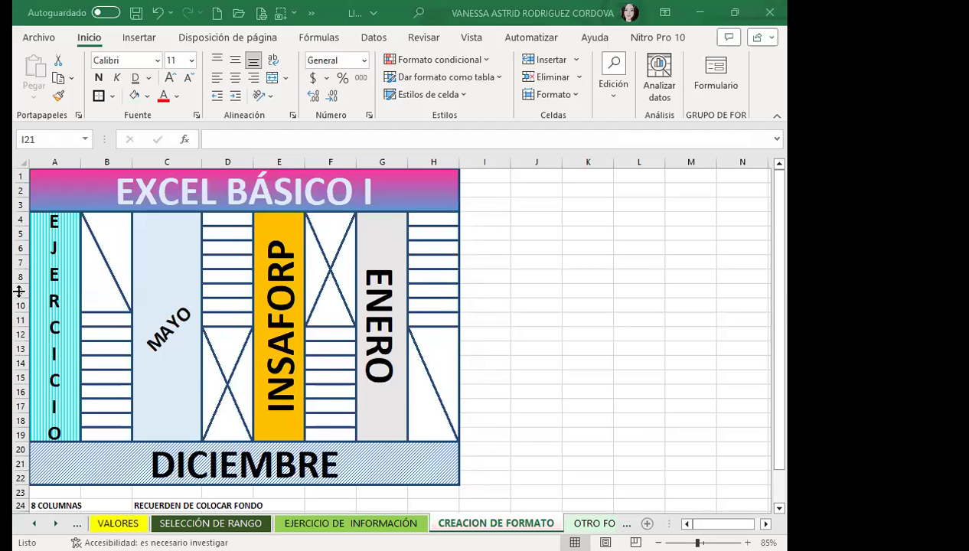
# - On EJERCICIO DE INFORMACIÓN, make row 26 taller and enter the student's first name in A26
pyautogui.hotkey('ctrl', 'pageup')
pyautogui.moveTo(22, 246); pyautogui.dragTo(30, 505)
pyautogui.click(60, 420)
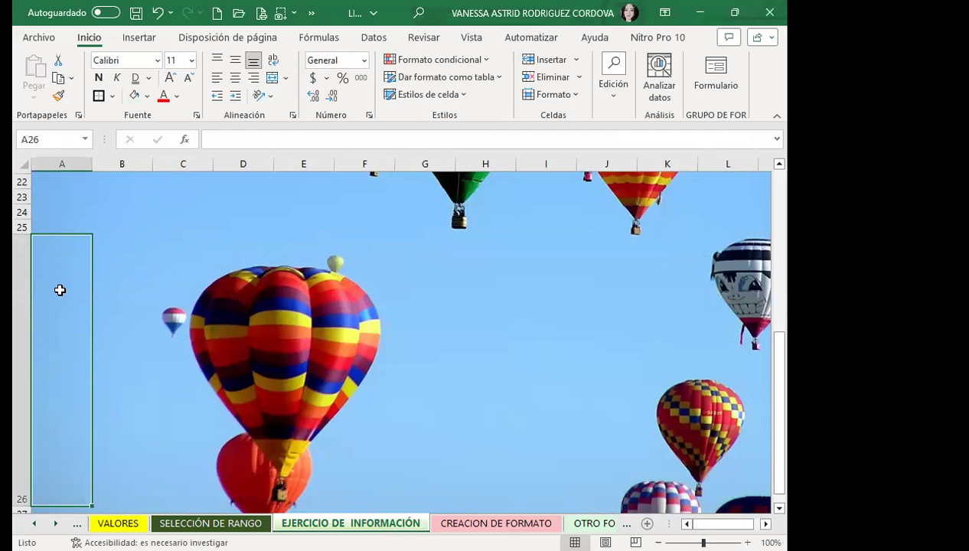
pyautogui.write('ASTRIS')
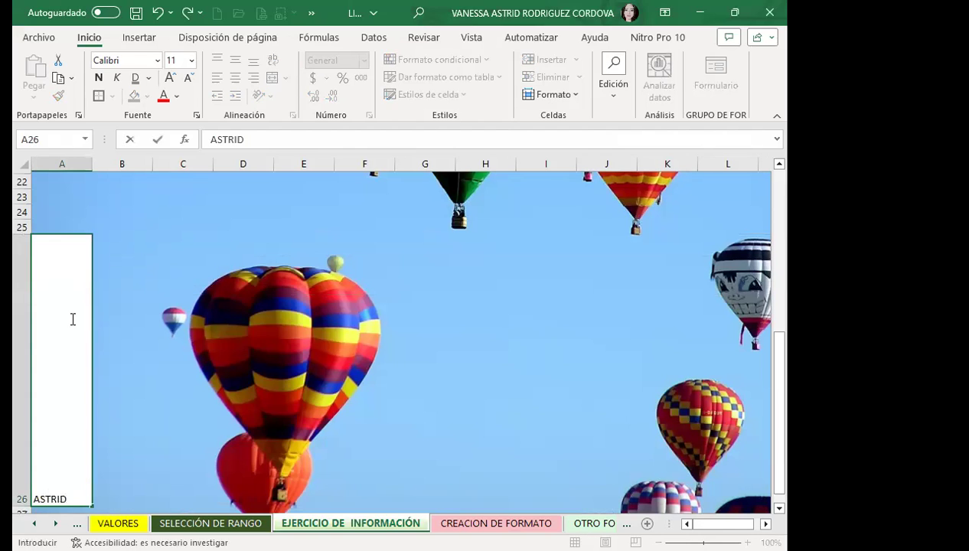
pyautogui.hotkey('ctrl', 'Return')
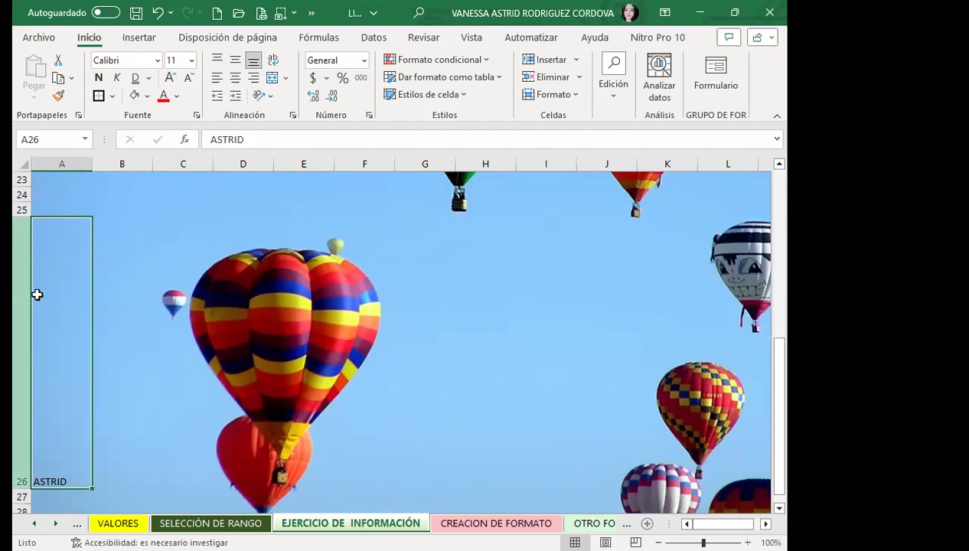
# - Make A26 vertical text, centred horizontally and vertically, bold, at size 26
pyautogui.click(261, 96)
pyautogui.click(297, 160)
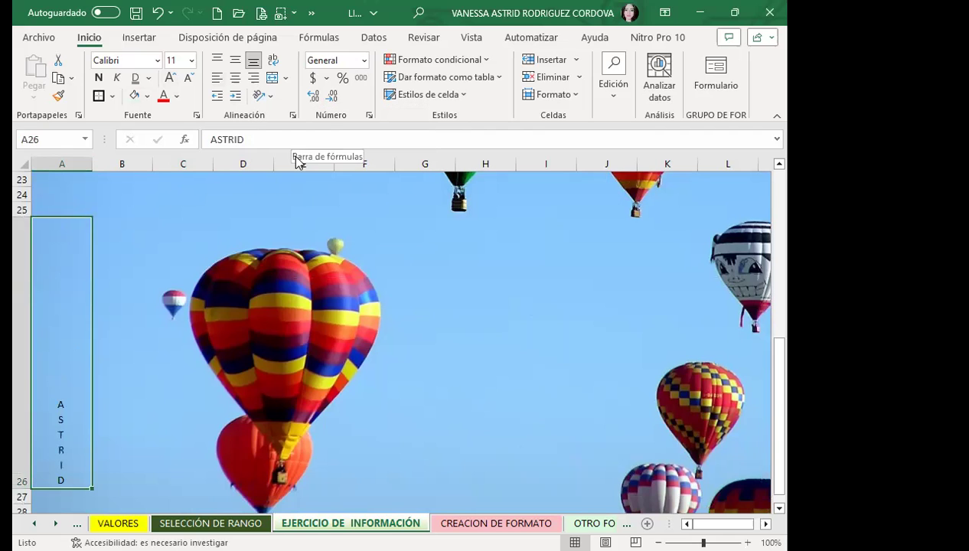
pyautogui.click(217, 80)
pyautogui.click(235, 78)
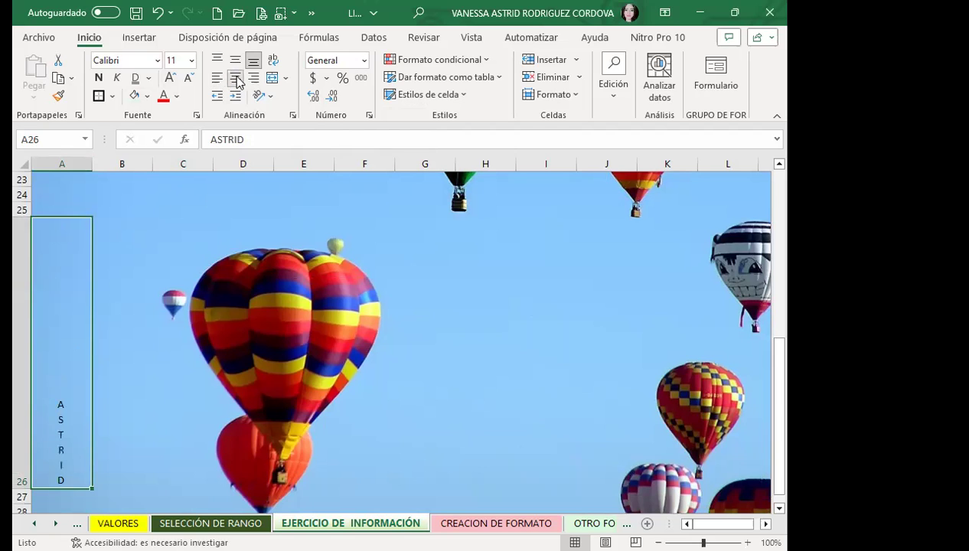
pyautogui.click(237, 61)
pyautogui.click(98, 78)
pyautogui.click(170, 78)
pyautogui.doubleClick(169, 78)
pyautogui.click(170, 78)
pyautogui.click(170, 78)
pyautogui.doubleClick(170, 78)
pyautogui.click(170, 78)
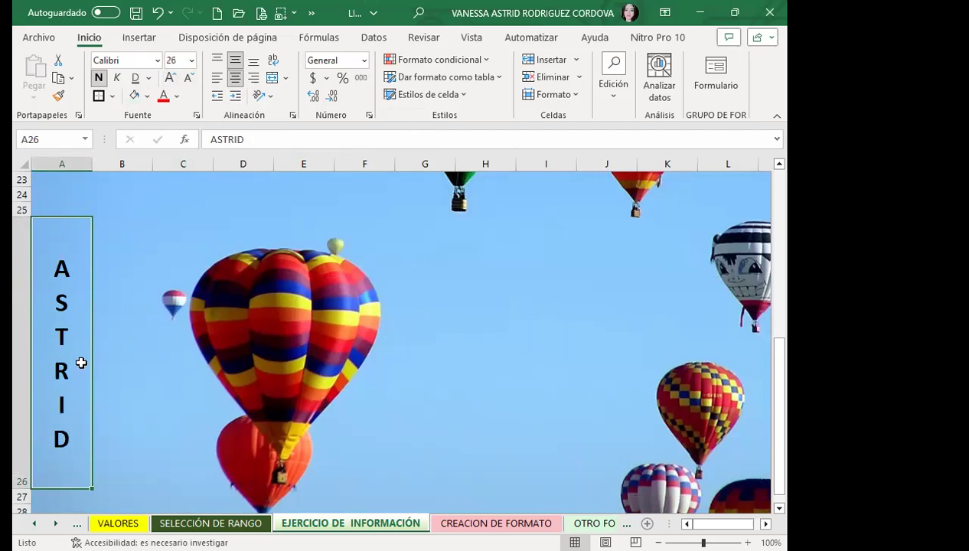
pyautogui.scroll(3, 190, 387)
pyautogui.scroll(2, 190, 383)
pyautogui.scroll(3, 169, 360)
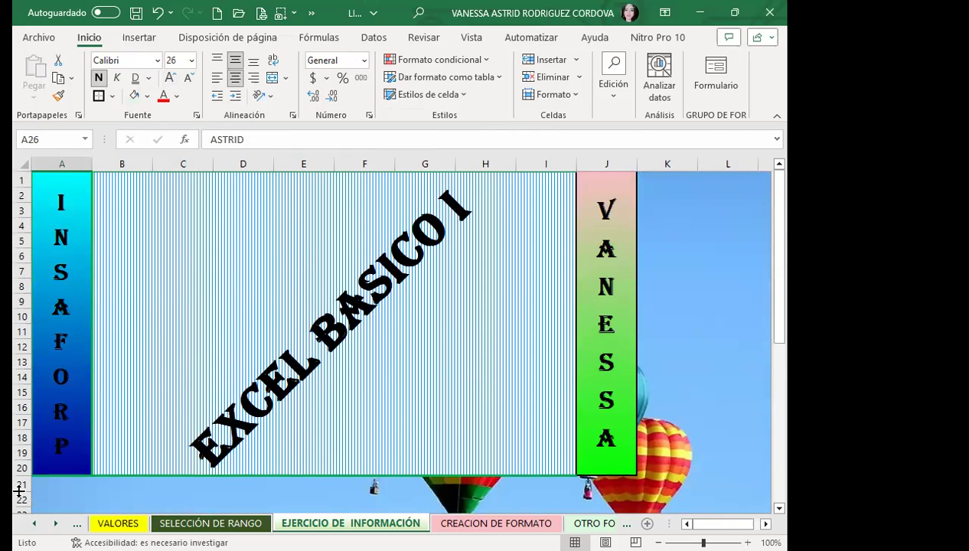
pyautogui.scroll(-1, 18, 474)
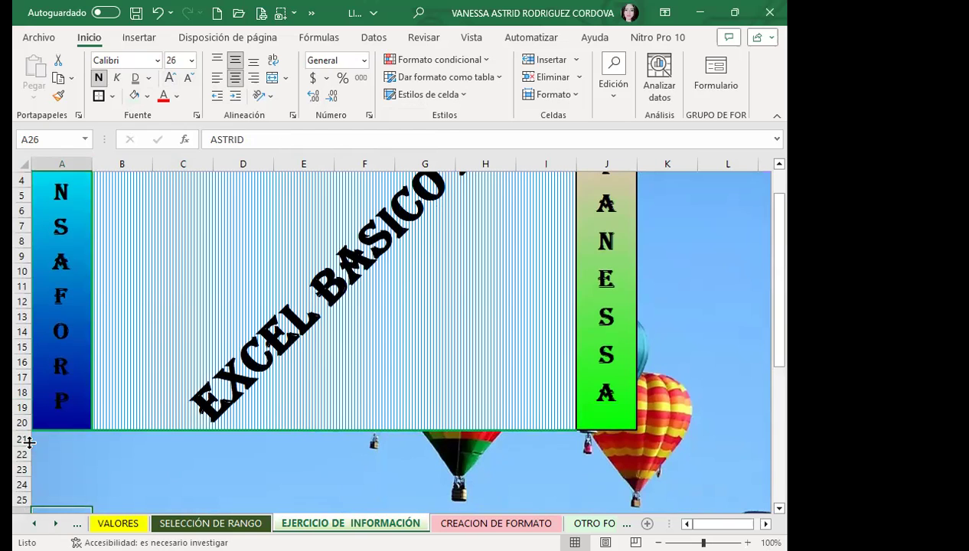
pyautogui.scroll(-4, 29, 441)
pyautogui.scroll(-2, 41, 379)
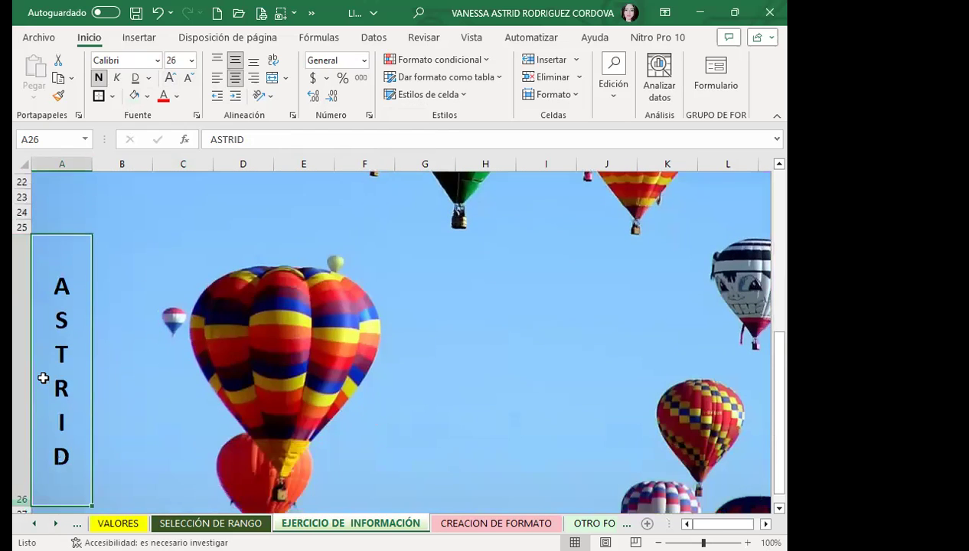
pyautogui.scroll(-2, 34, 220)
pyautogui.scroll(1, 23, 274)
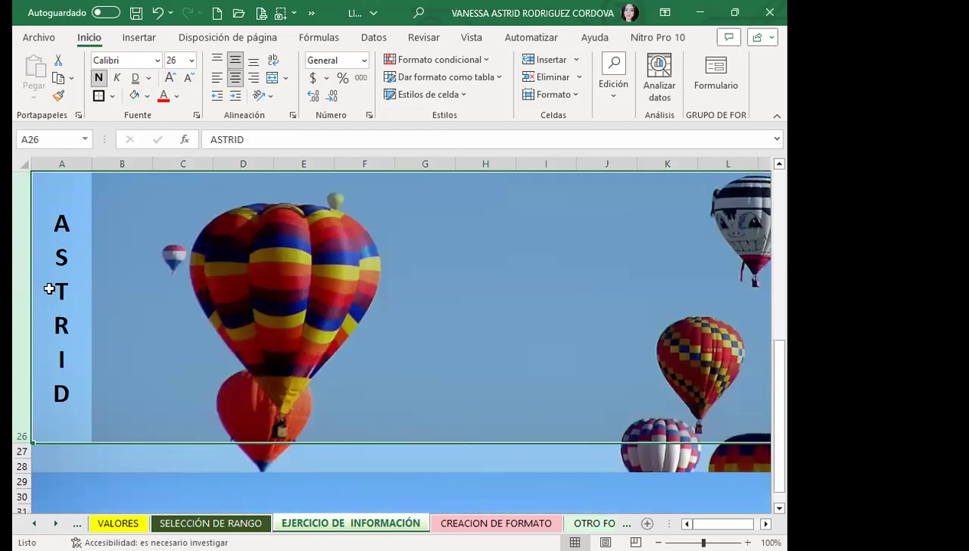
pyautogui.scroll(3, 60, 299)
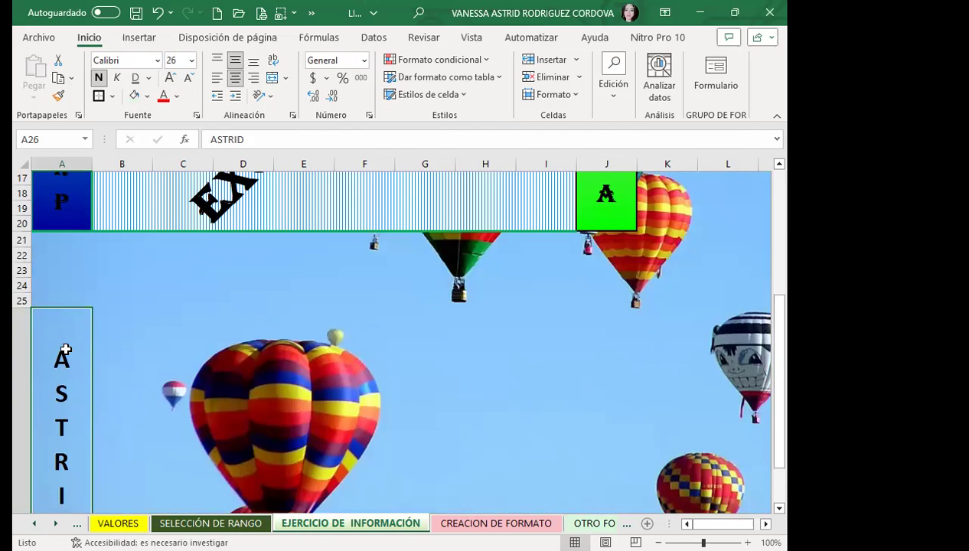
pyautogui.scroll(-2, 49, 348)
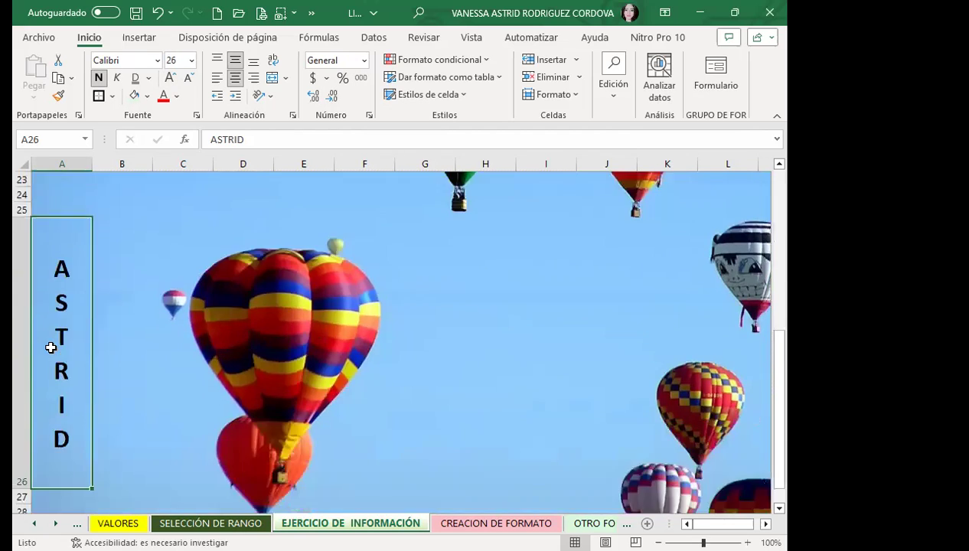
pyautogui.scroll(-1, 52, 347)
pyautogui.scroll(1, 78, 310)
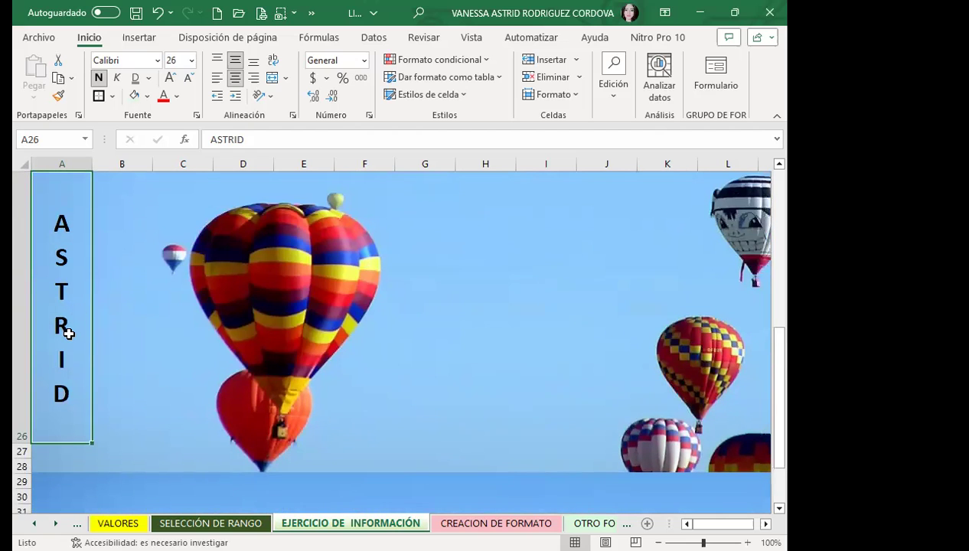
pyautogui.scroll(3, 68, 333)
pyautogui.scroll(4, 65, 329)
pyautogui.scroll(1, 61, 337)
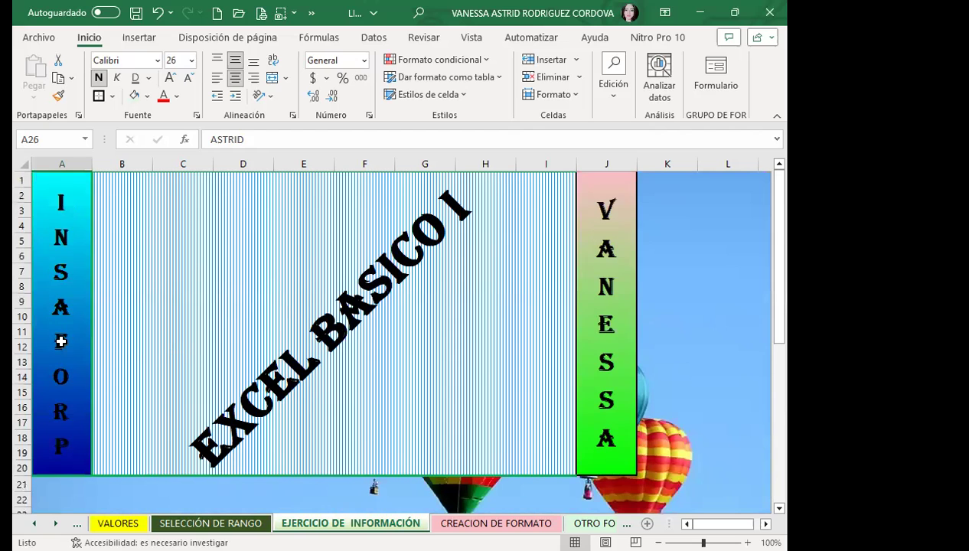
pyautogui.scroll(-6, 61, 343)
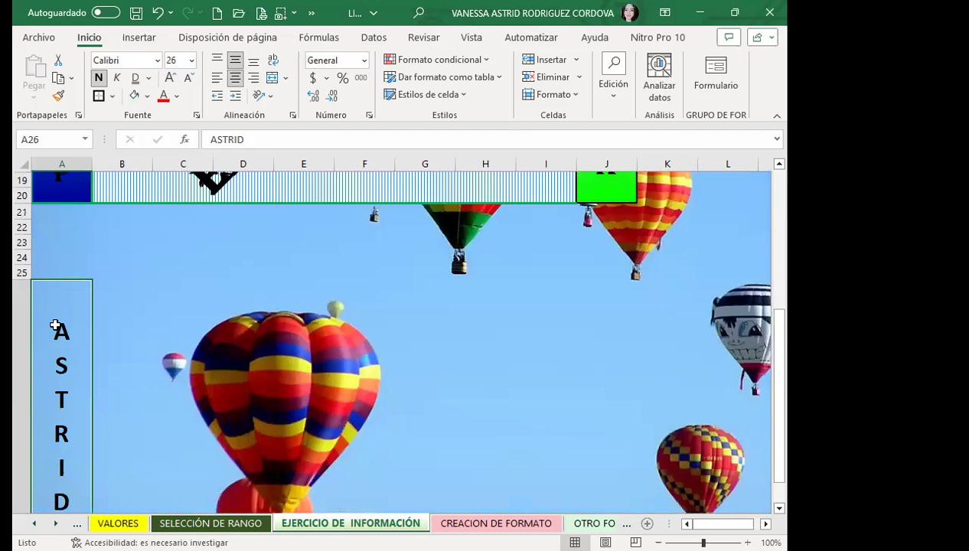
pyautogui.scroll(-1, 56, 326)
pyautogui.scroll(1, 65, 305)
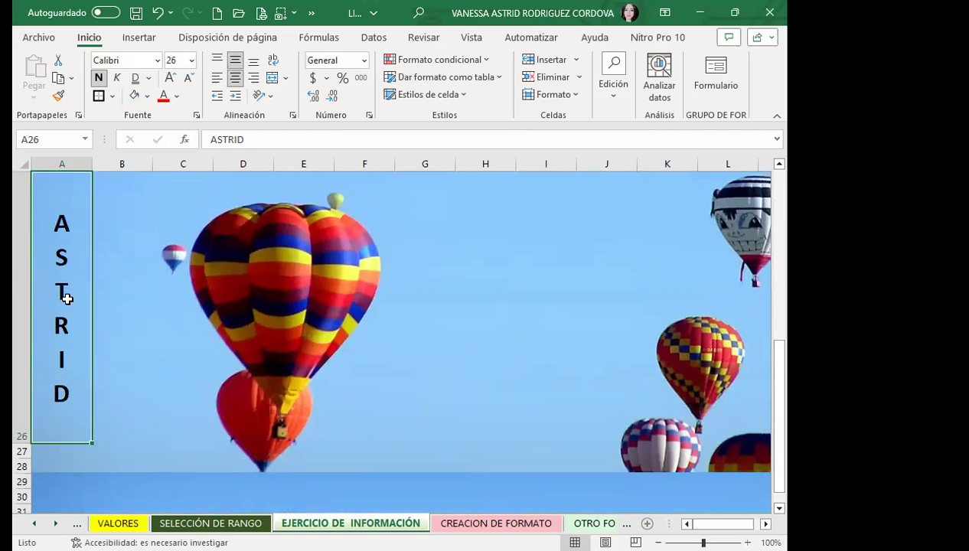
pyautogui.scroll(3, 68, 300)
pyautogui.scroll(5, 70, 302)
pyautogui.scroll(-3, 80, 354)
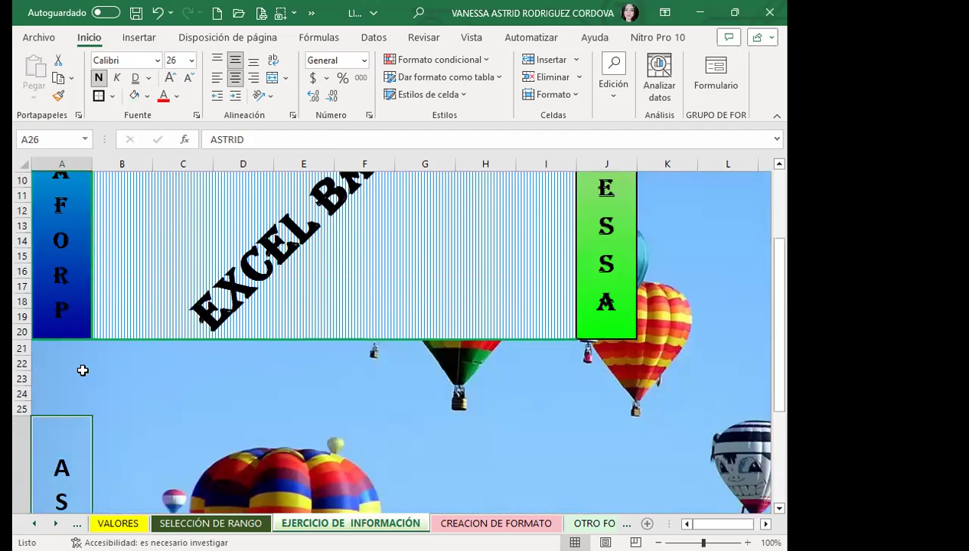
pyautogui.scroll(-4, 83, 371)
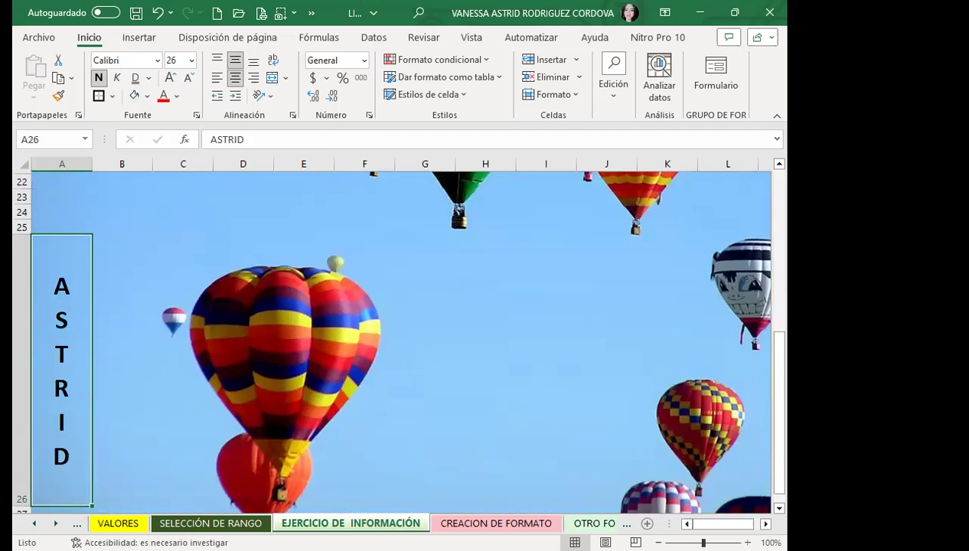
pyautogui.hotkey('ctrl', 'pageup')
pyautogui.click(215, 184)
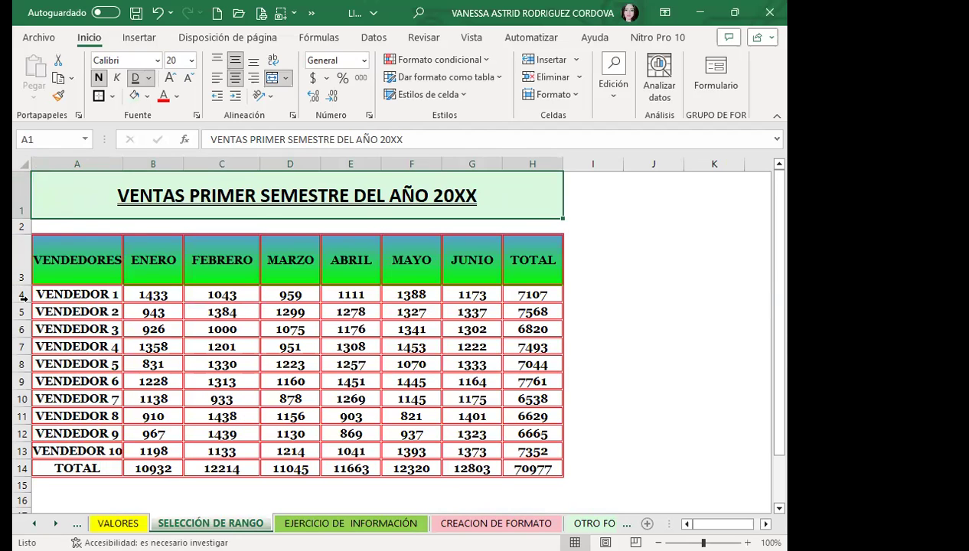
pyautogui.hotkey('ctrl', 'pagedown')
pyautogui.scroll(2, 108, 329)
pyautogui.scroll(5, 98, 308)
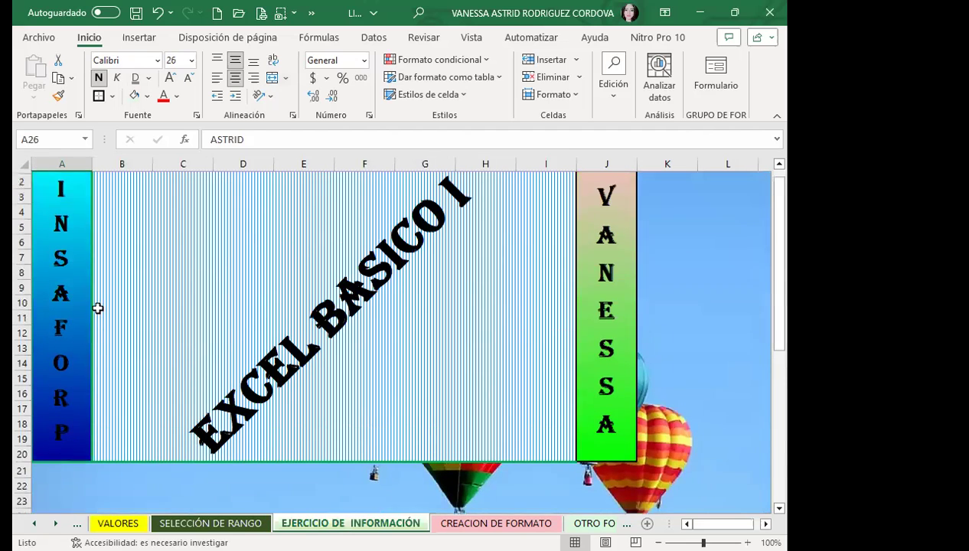
pyautogui.scroll(1, 98, 308)
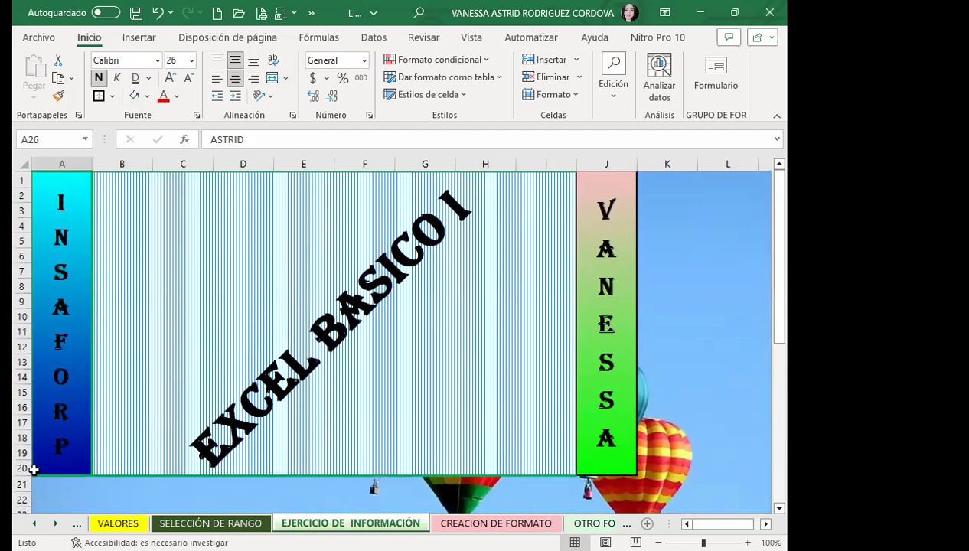